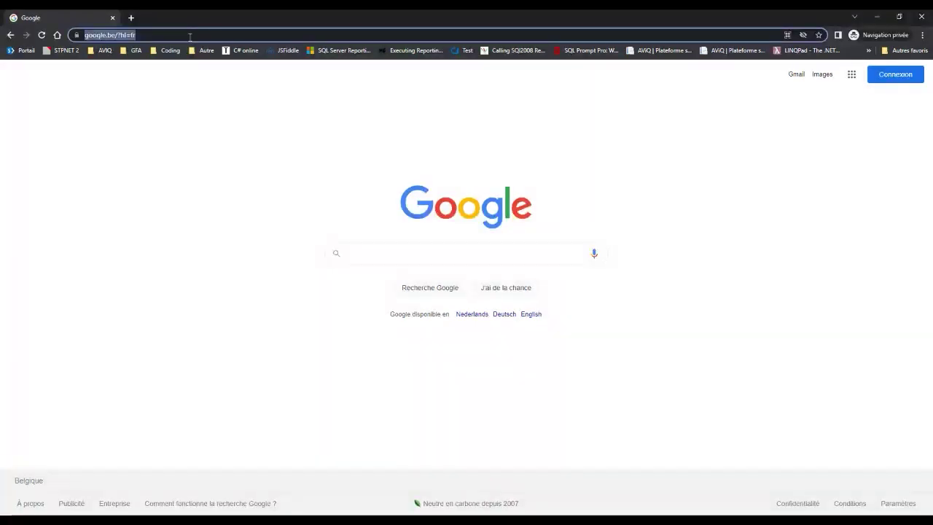
Navigate Chrome to plasma.aviq.be to reach the AVIQ Plasma portal login page.
{"action": "type", "text": "plas"}
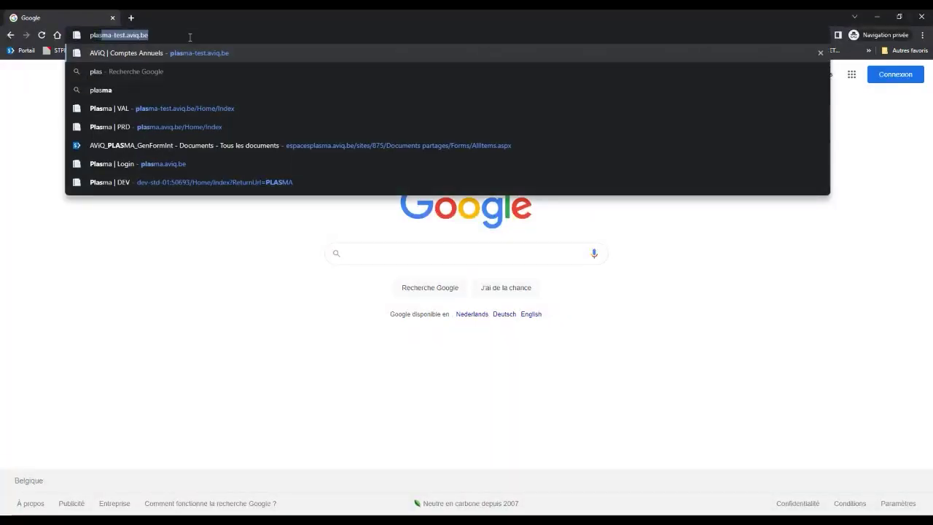
{"action": "type", "text": "ma"}
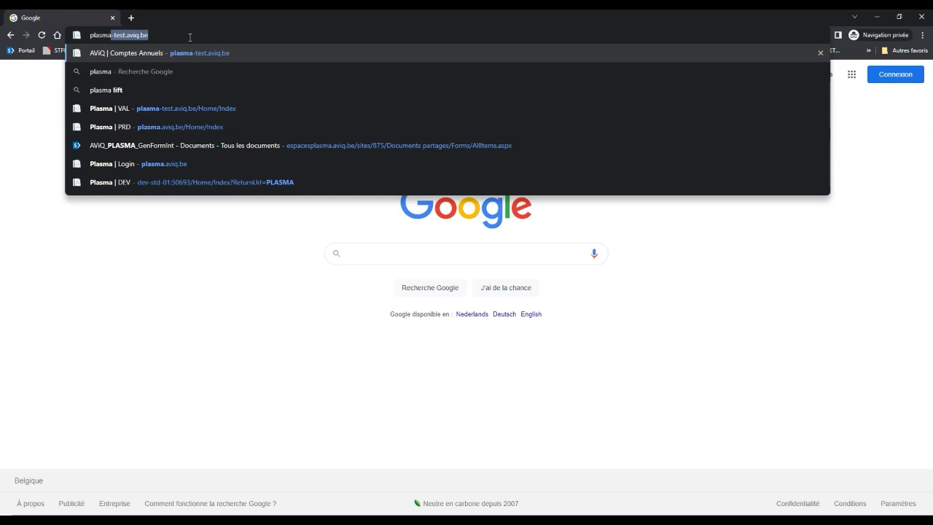
{"action": "type", "text": ".aviq.be"}
{"action": "key", "text": "Return"}
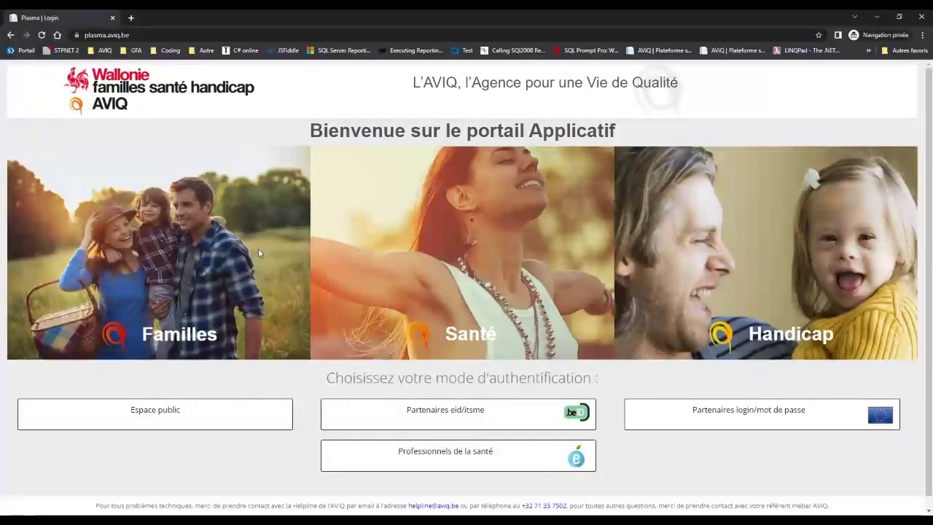
Choose the 'Partenaires eid/itsme' authentication mode to reach the CSAM digital-key page.
{"action": "scroll", "coordinate": [306, 248], "scroll_direction": "down", "scroll_amount": 1}
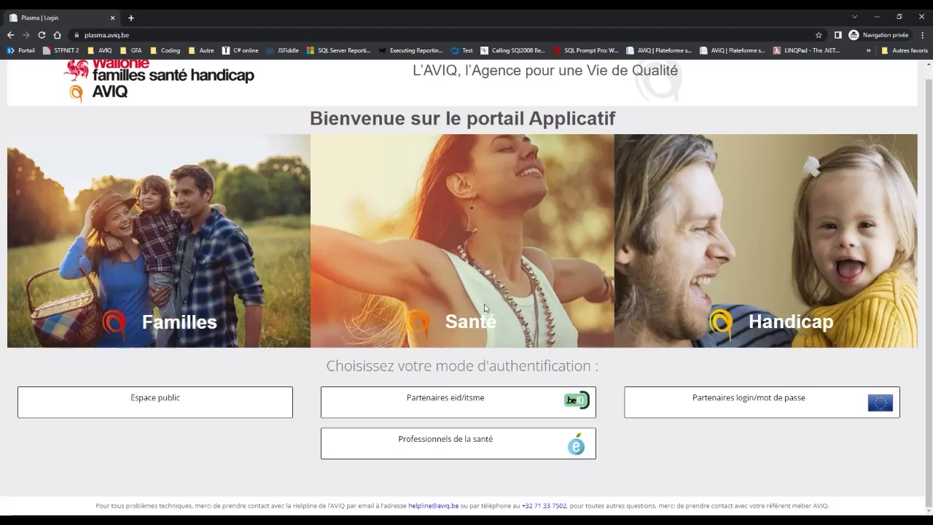
{"action": "left_click", "coordinate": [452, 407]}
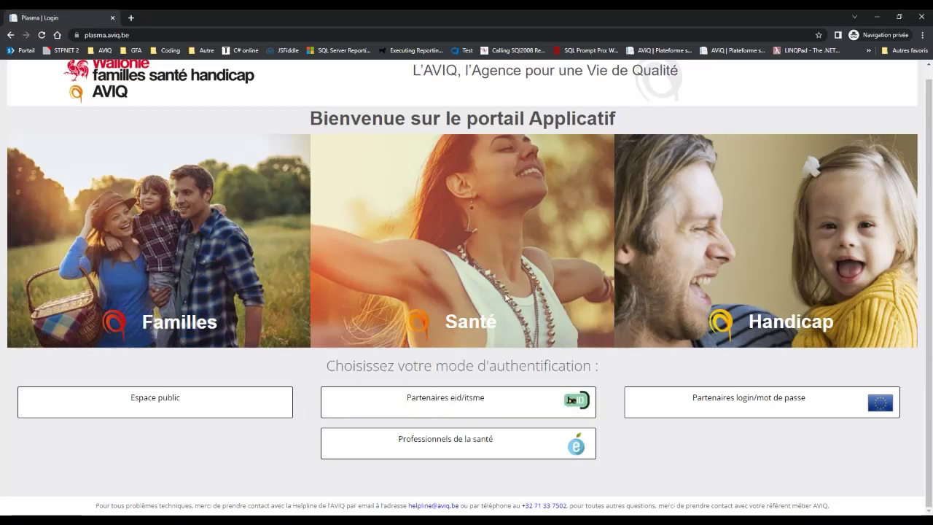
{"action": "left_click", "coordinate": [479, 400]}
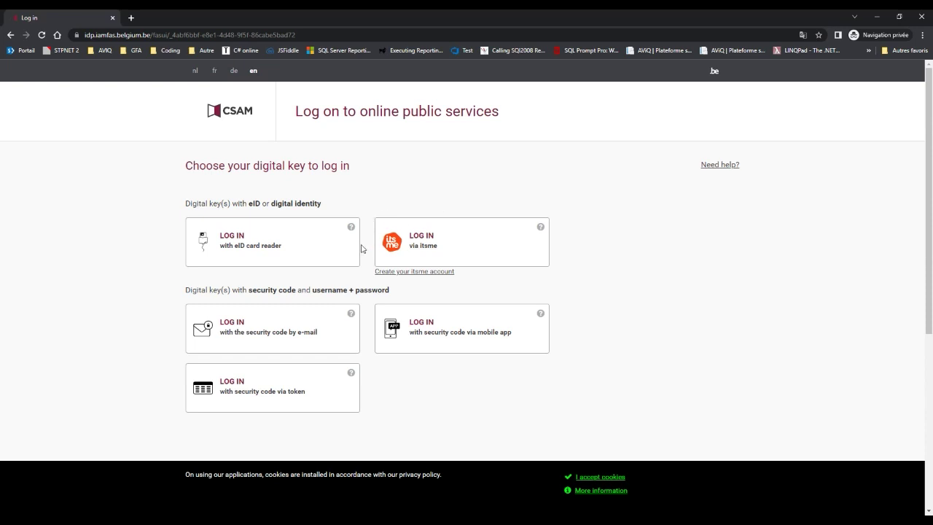
Log in through CSAM with the eID card reader using the second listed certificate.
{"action": "left_click", "coordinate": [244, 249]}
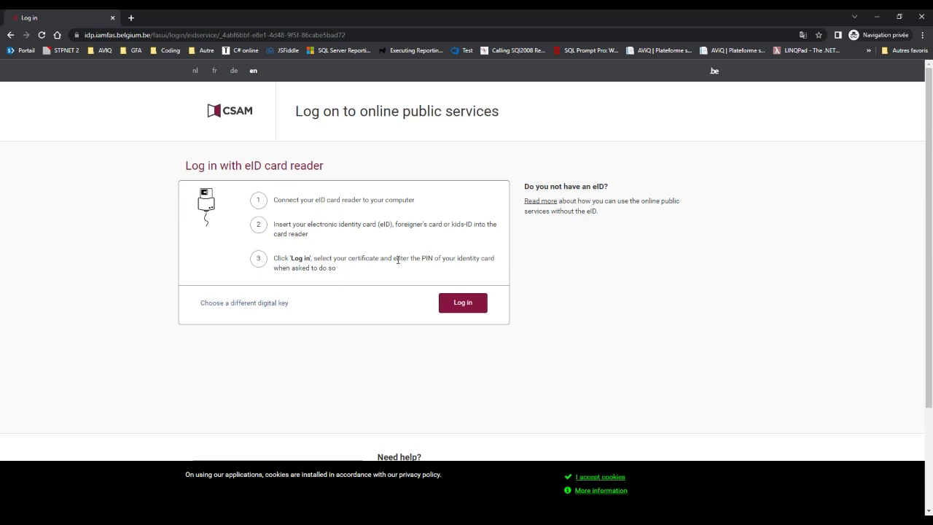
{"action": "left_click", "coordinate": [462, 304]}
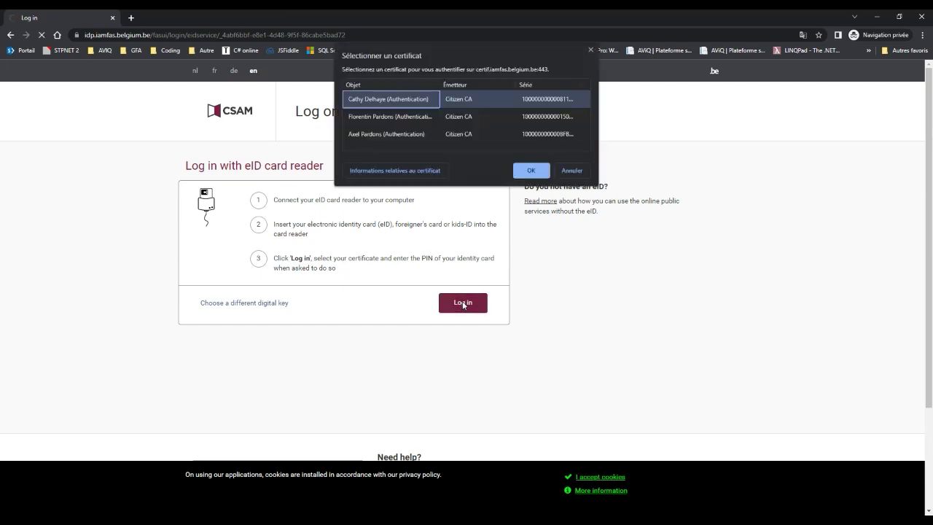
{"action": "left_click", "coordinate": [435, 117]}
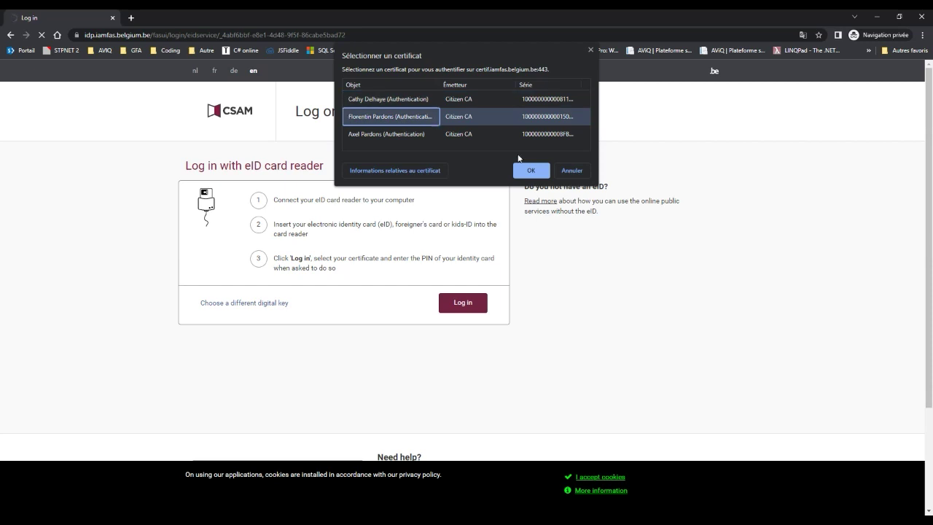
{"action": "left_click", "coordinate": [534, 173]}
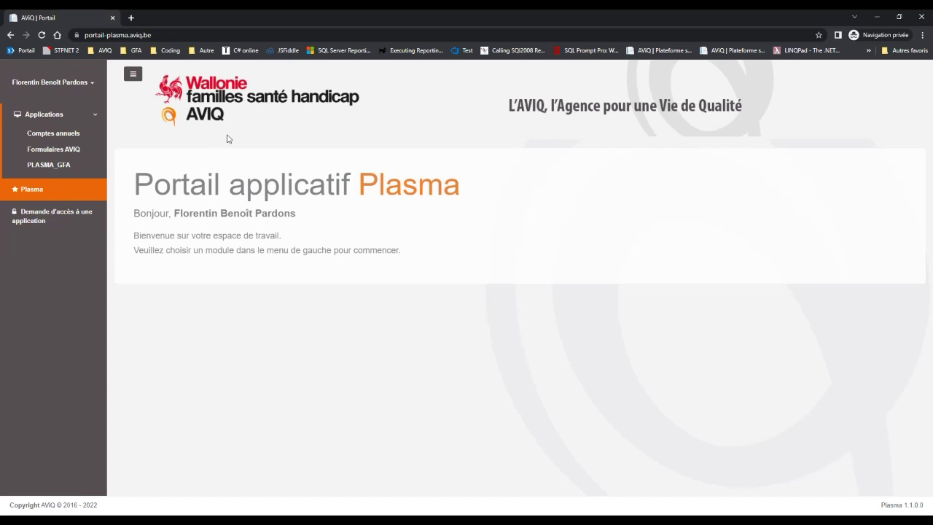
Start an application access request with the 'Utilisateur de l'application' role.
{"action": "left_click", "coordinate": [58, 219]}
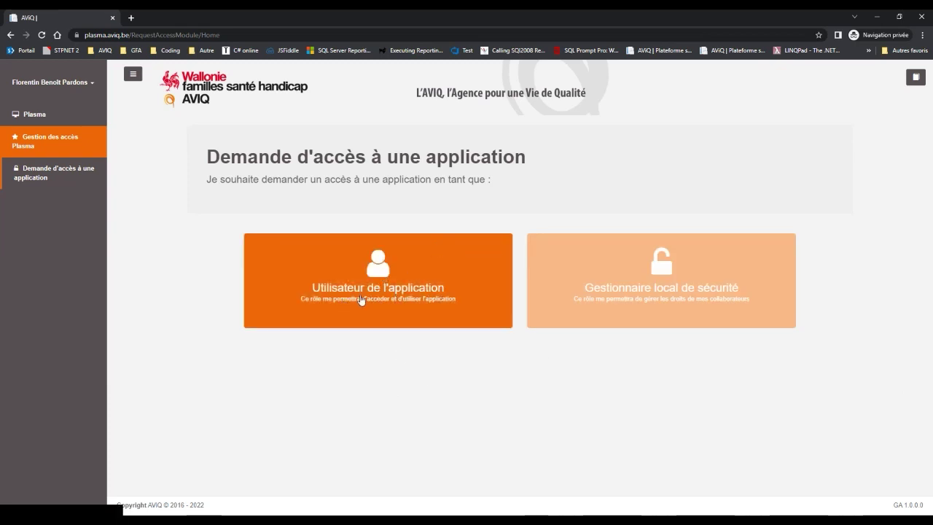
{"action": "left_click", "coordinate": [394, 289]}
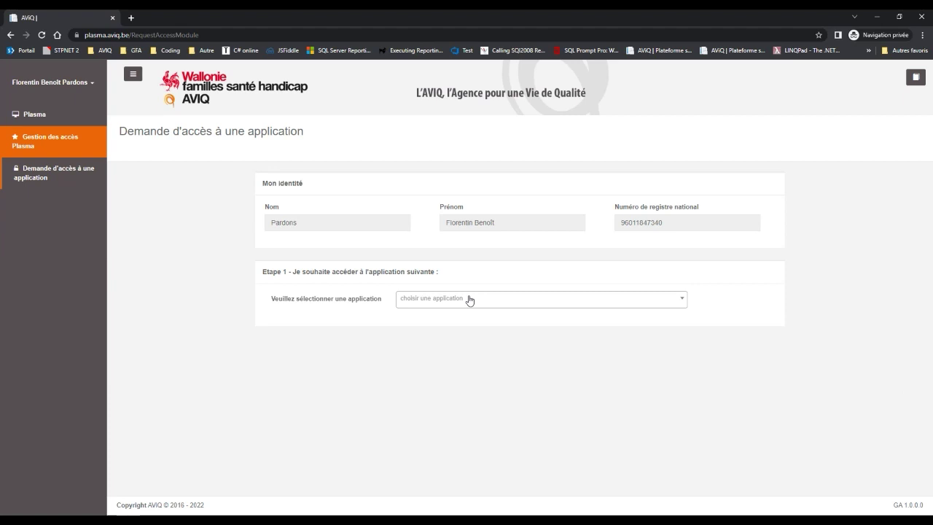
Request Comptes annuels with role 'Encodage de la comptabilité' for organisation ORG013.
{"action": "left_click", "coordinate": [469, 300]}
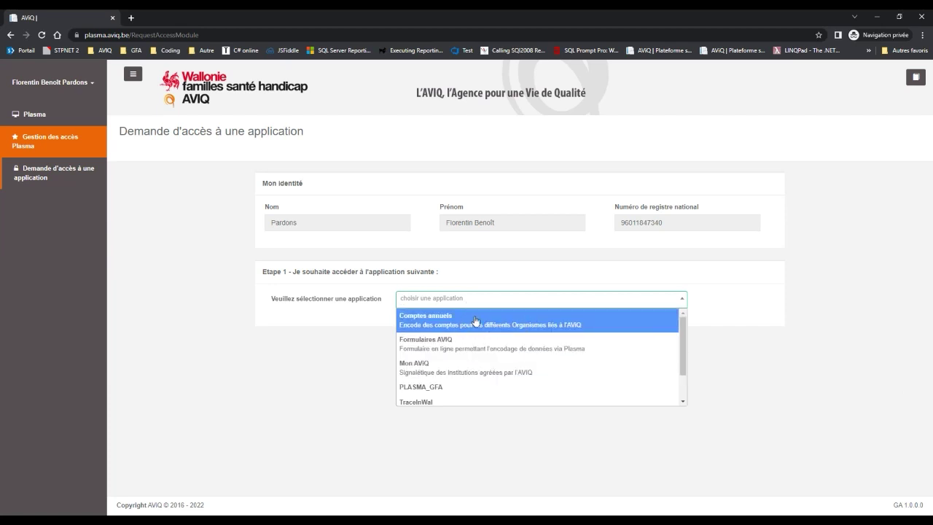
{"action": "left_click", "coordinate": [471, 325]}
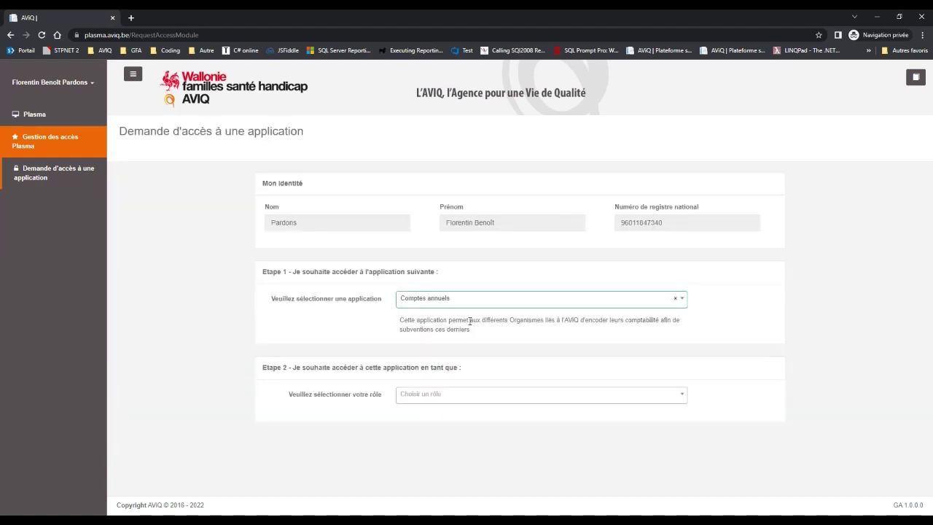
{"action": "left_click", "coordinate": [439, 399]}
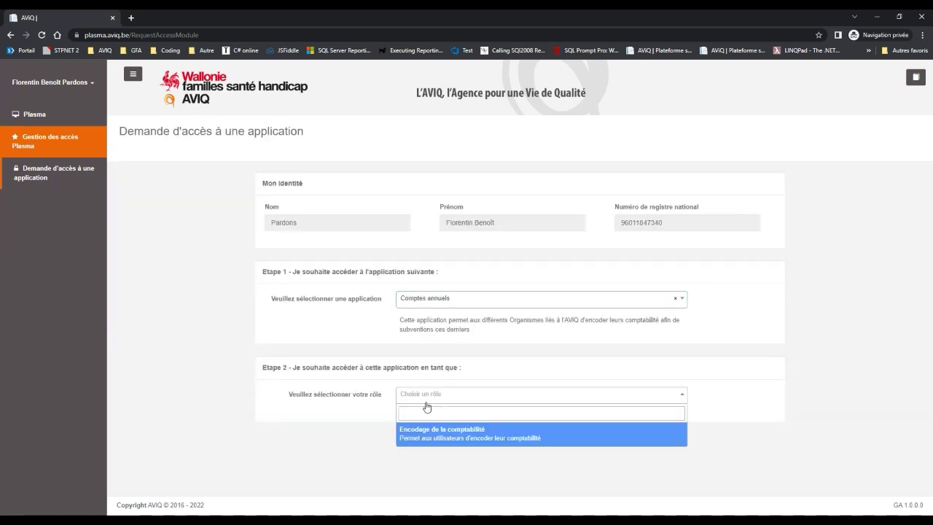
{"action": "left_click", "coordinate": [474, 436]}
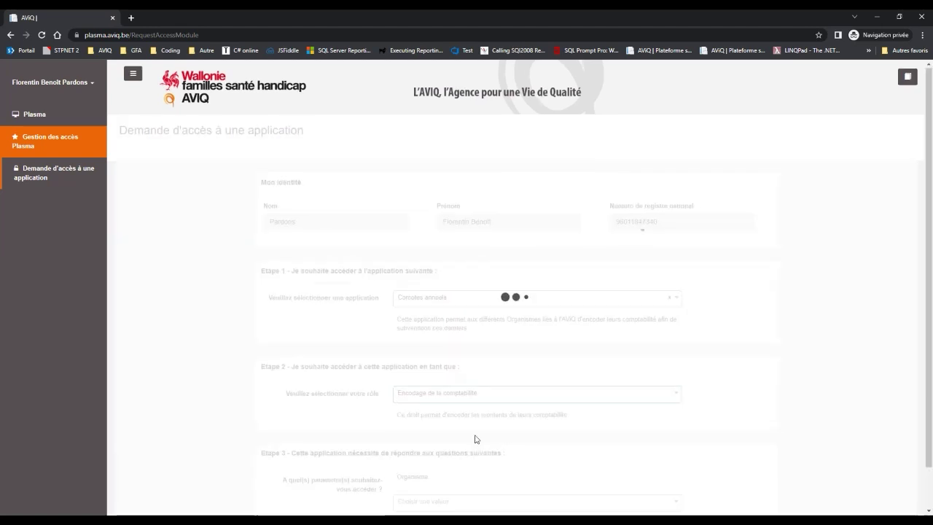
{"action": "scroll", "coordinate": [475, 437], "scroll_direction": "down", "scroll_amount": 1}
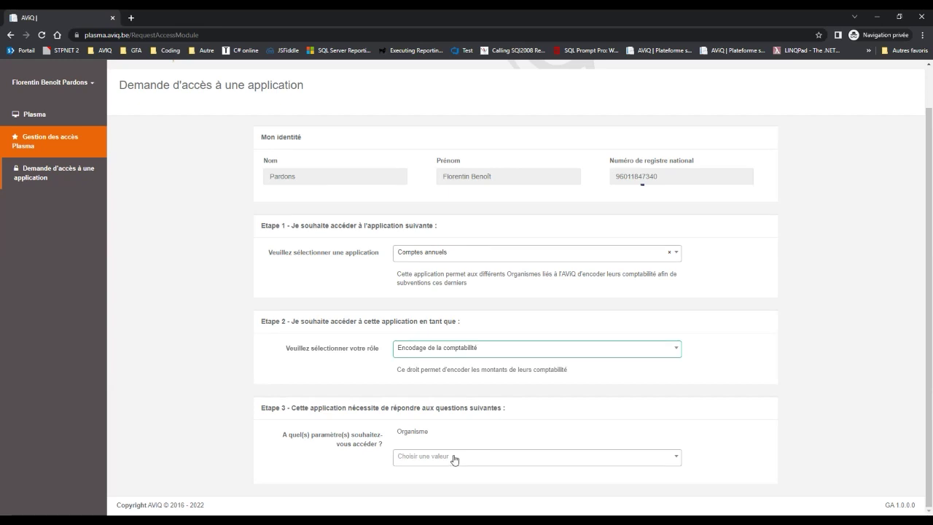
{"action": "left_click", "coordinate": [453, 458]}
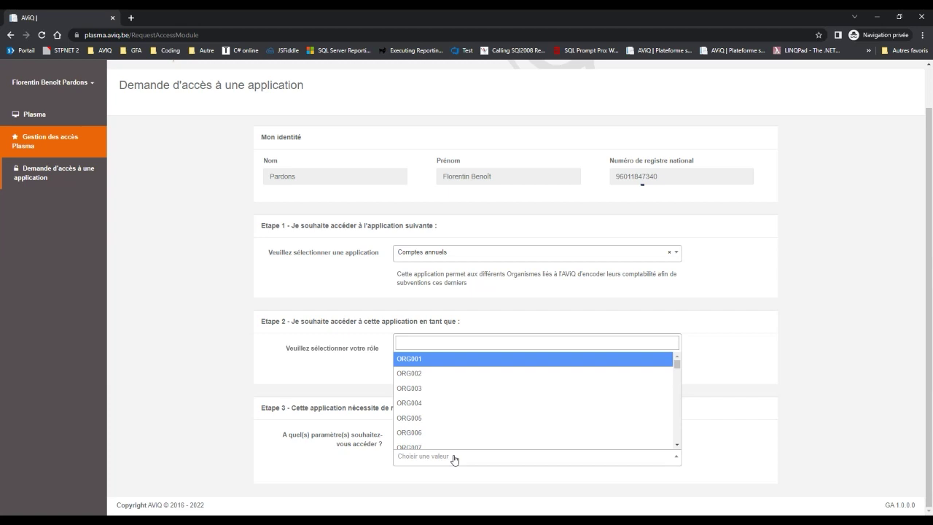
{"action": "scroll", "coordinate": [452, 411], "scroll_direction": "down", "scroll_amount": 2}
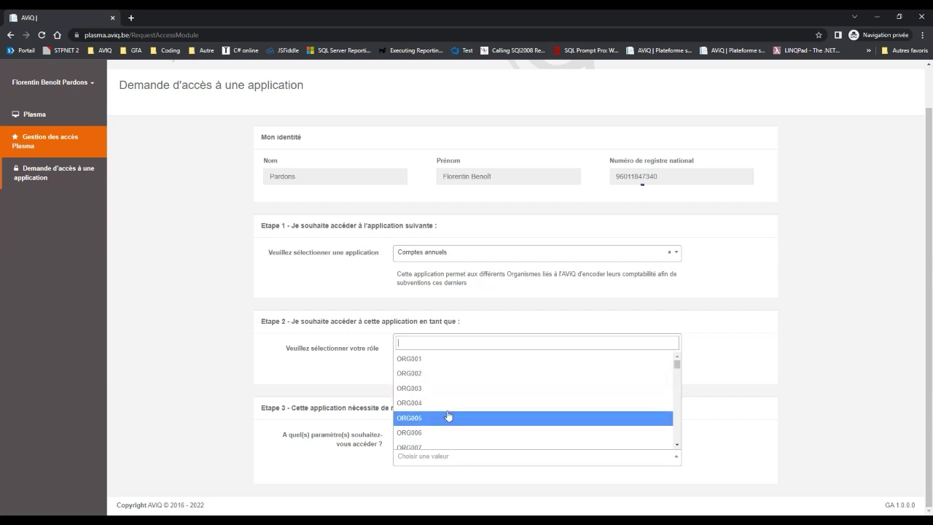
{"action": "left_click", "coordinate": [448, 415]}
{"action": "scroll", "coordinate": [448, 415], "scroll_direction": "down", "scroll_amount": 3}
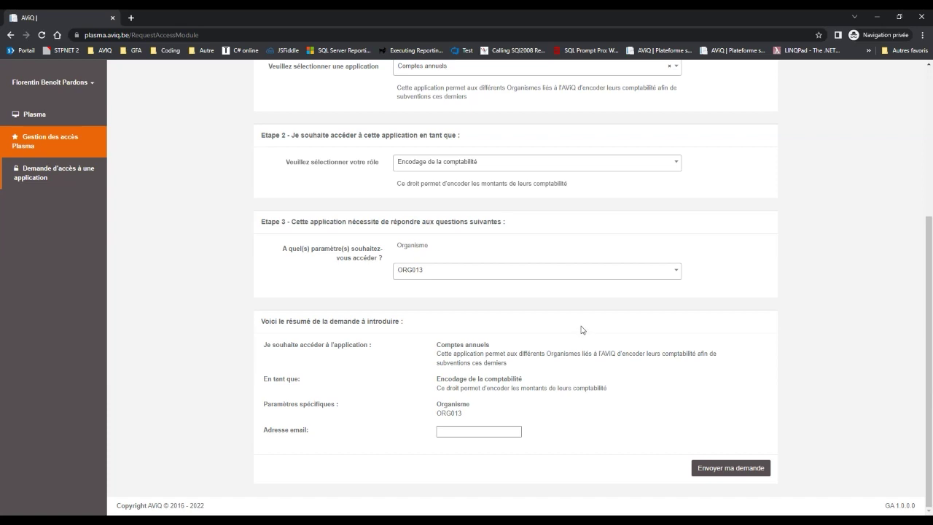
{"action": "scroll", "coordinate": [581, 329], "scroll_direction": "up", "scroll_amount": 3}
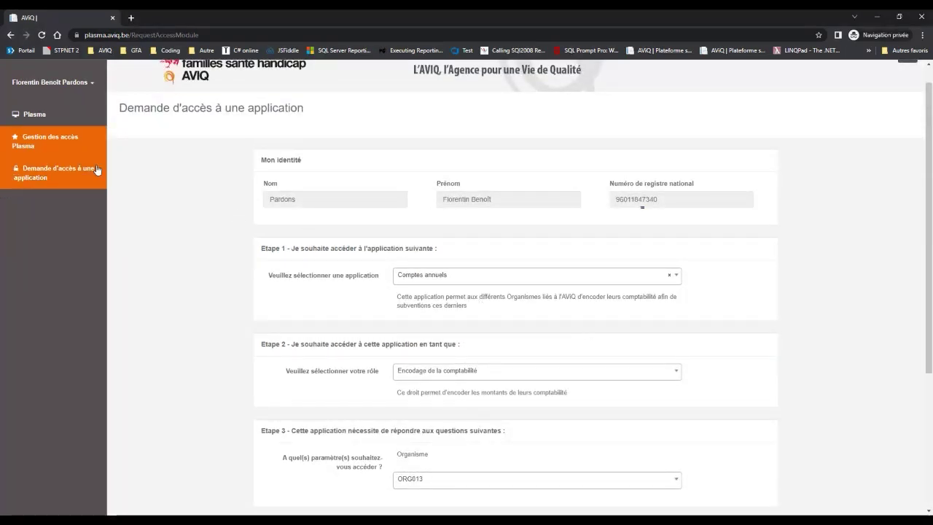
Return to the Plasma home and launch Comptes annuels from Applications.
{"action": "left_click", "coordinate": [63, 145]}
{"action": "left_click", "coordinate": [71, 117]}
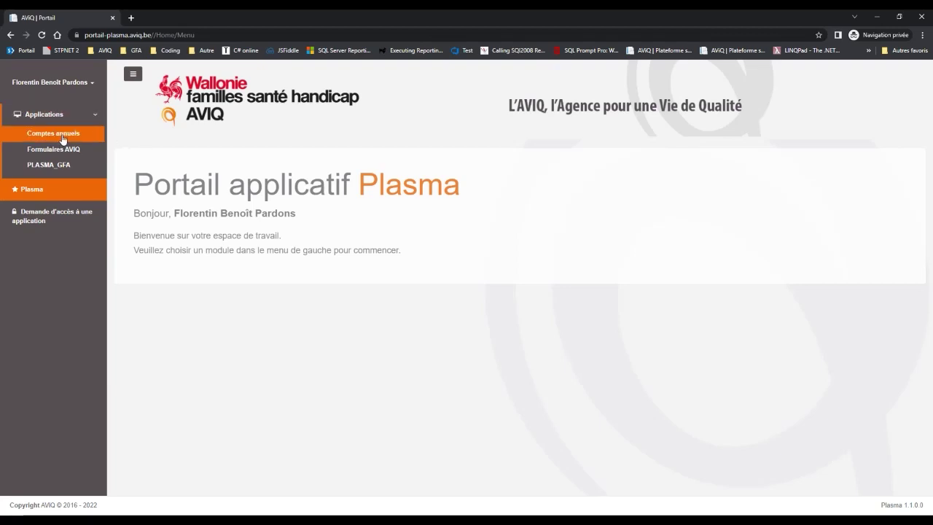
{"action": "left_click", "coordinate": [65, 136]}
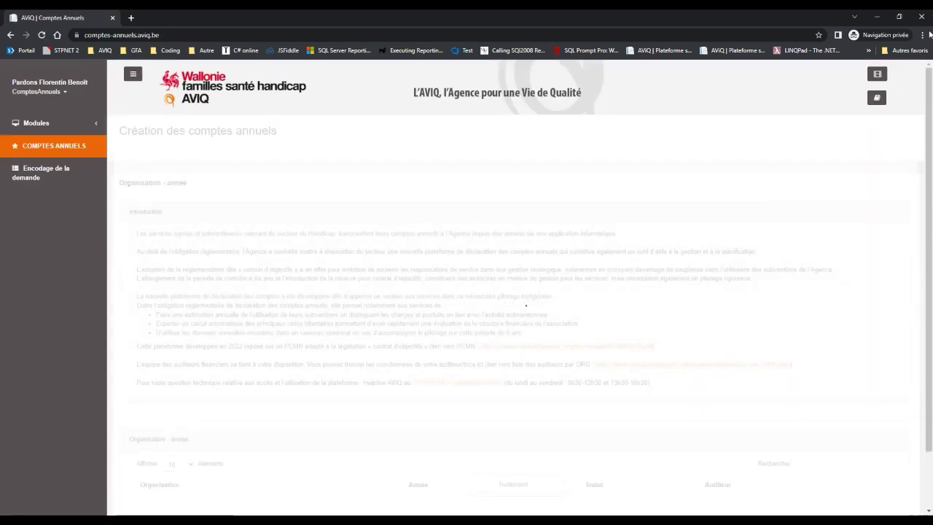
Enlarge Chrome's zoom twice and scroll to show all six ORG001/ORG999 entries for 2019–2021.
{"action": "scroll", "coordinate": [795, 246], "scroll_direction": "down", "scroll_amount": 1}
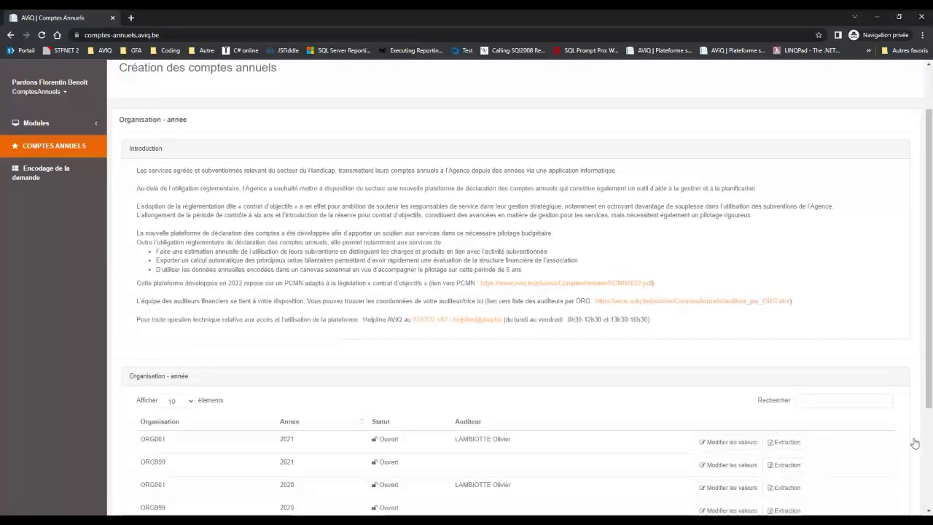
{"action": "left_click", "coordinate": [922, 35]}
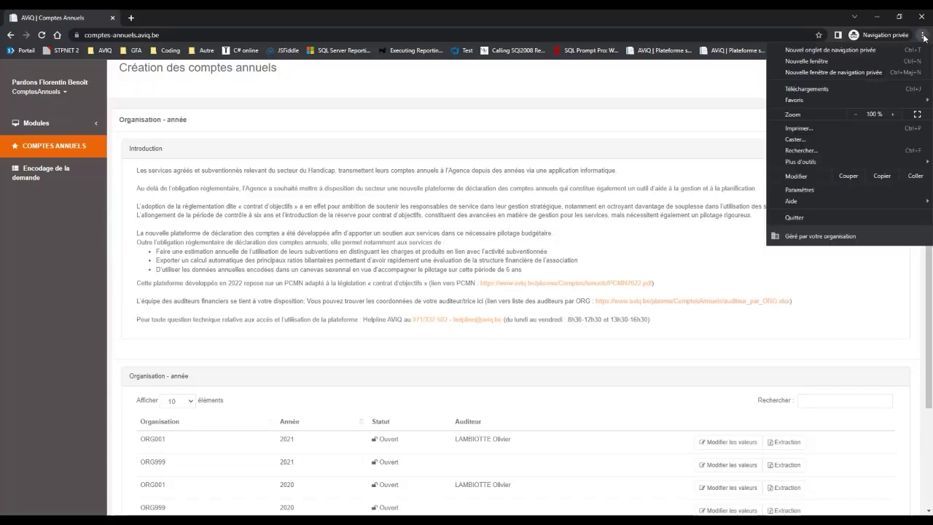
{"action": "left_click", "coordinate": [892, 114]}
{"action": "left_click", "coordinate": [892, 114]}
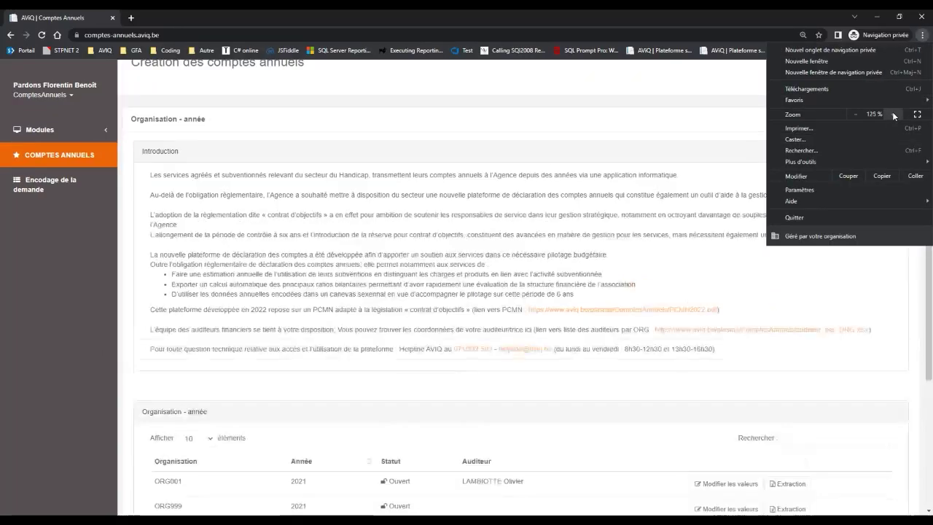
{"action": "left_click", "coordinate": [656, 237]}
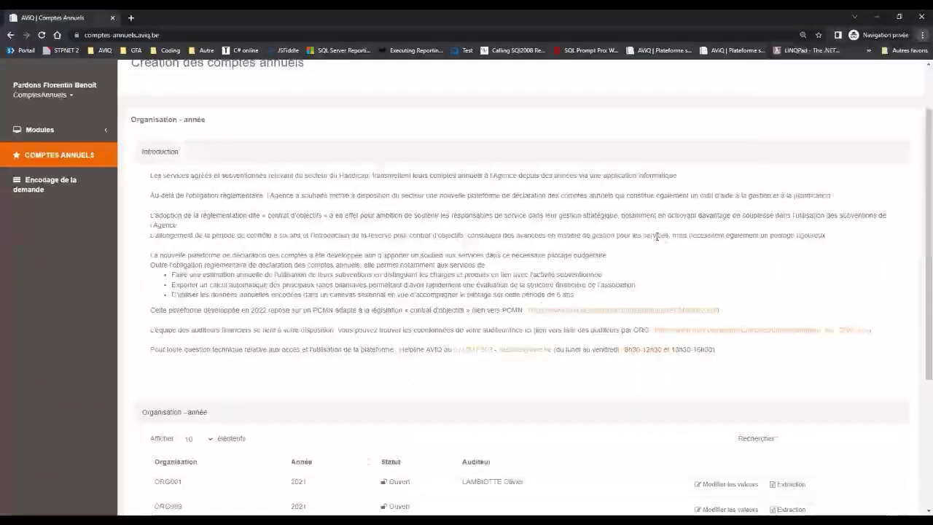
{"action": "scroll", "coordinate": [656, 241], "scroll_direction": "down", "scroll_amount": 2}
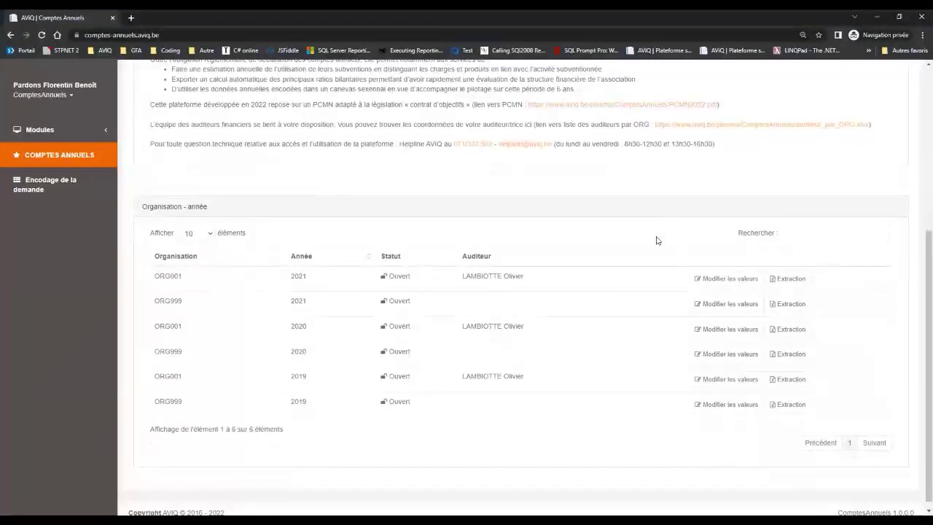
{"action": "scroll", "coordinate": [656, 241], "scroll_direction": "up", "scroll_amount": 4}
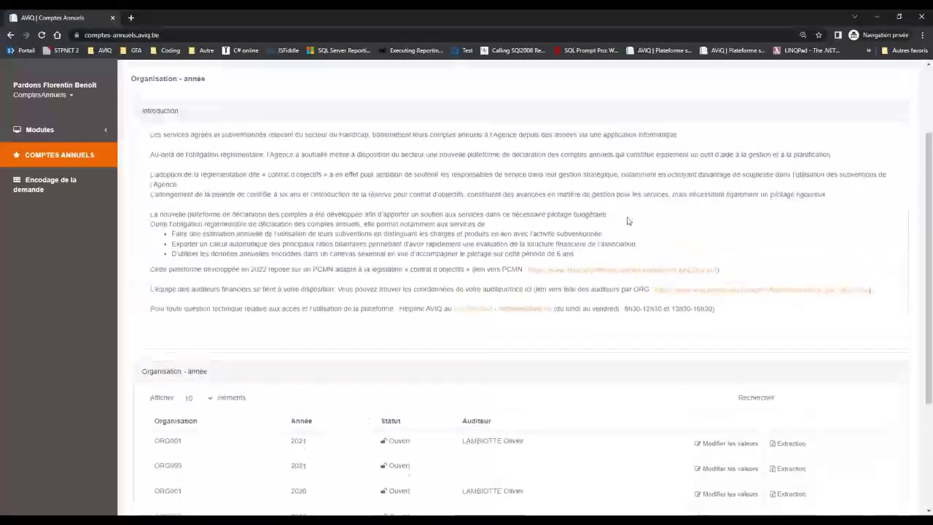
{"action": "scroll", "coordinate": [612, 356], "scroll_direction": "down", "scroll_amount": 3}
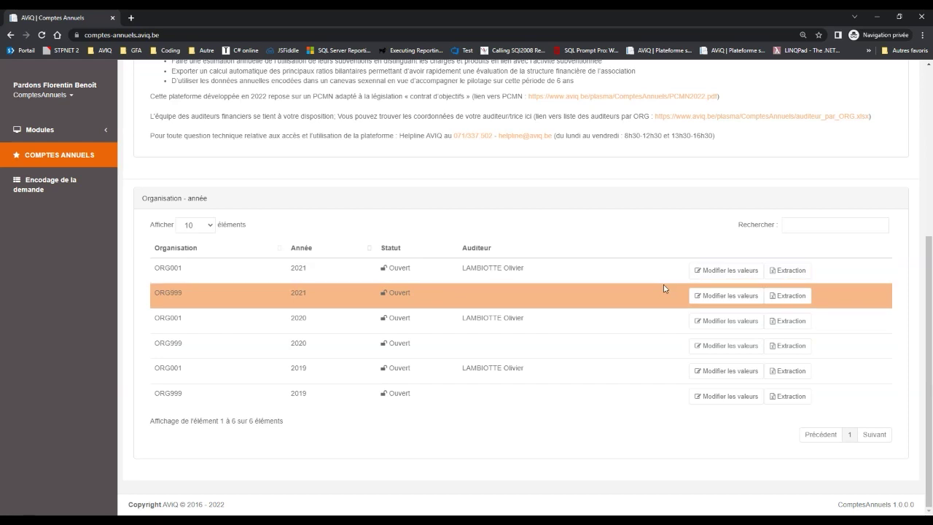
Scroll up to the Introduction panel with the PCMN and auditeur_par_ORG links.
{"action": "scroll", "coordinate": [663, 288], "scroll_direction": "up", "scroll_amount": 2}
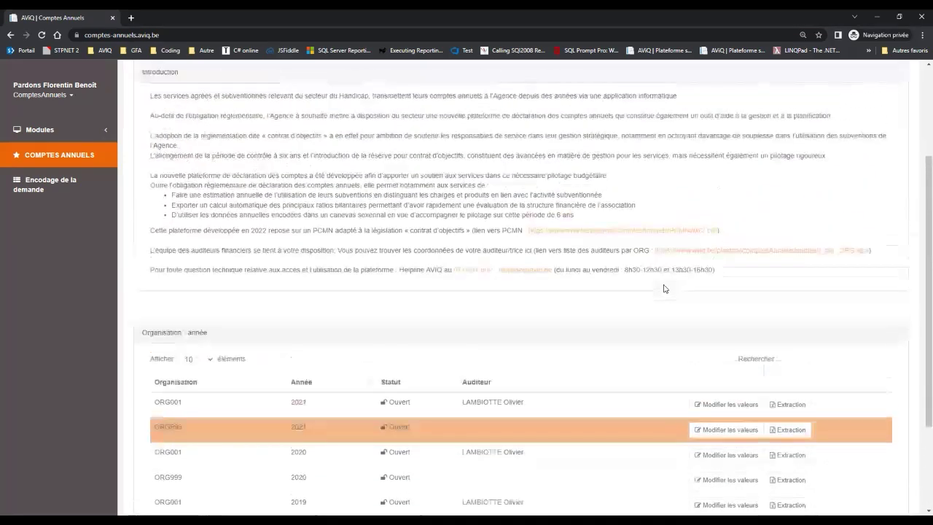
{"action": "scroll", "coordinate": [663, 288], "scroll_direction": "up", "scroll_amount": 1}
{"action": "scroll", "coordinate": [663, 288], "scroll_direction": "down", "scroll_amount": 1}
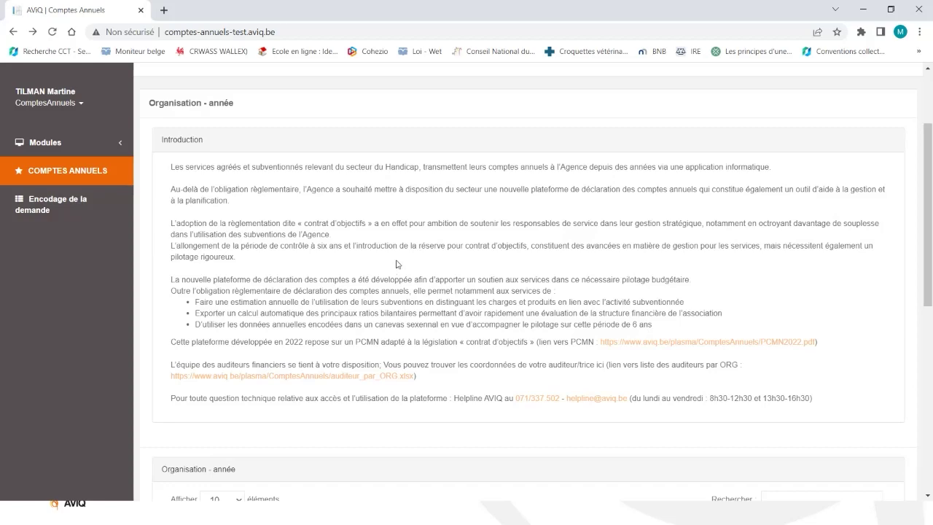
Open PCMN2022.pdf and browse page 1 of the 13-page chart of accounts.
{"action": "left_click", "coordinate": [664, 347]}
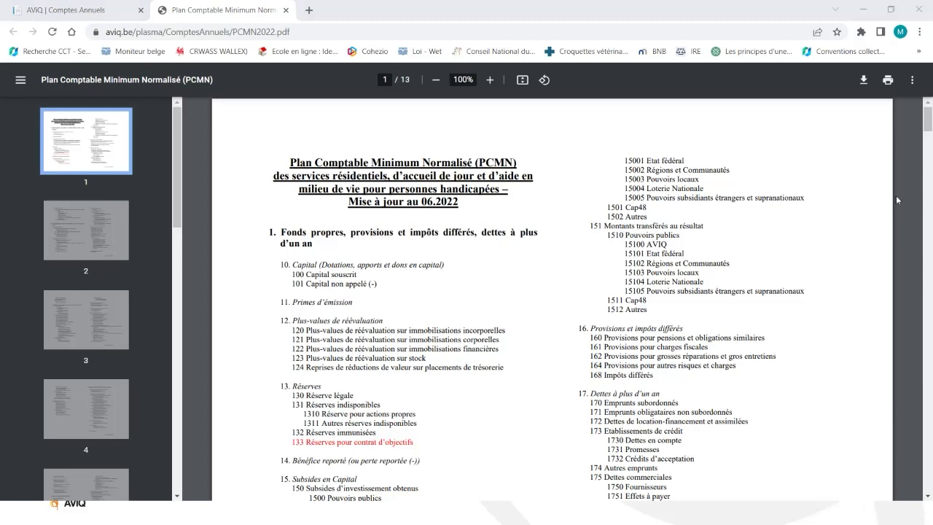
{"action": "left_click_drag", "start_coordinate": [928, 129], "coordinate": [931, 131]}
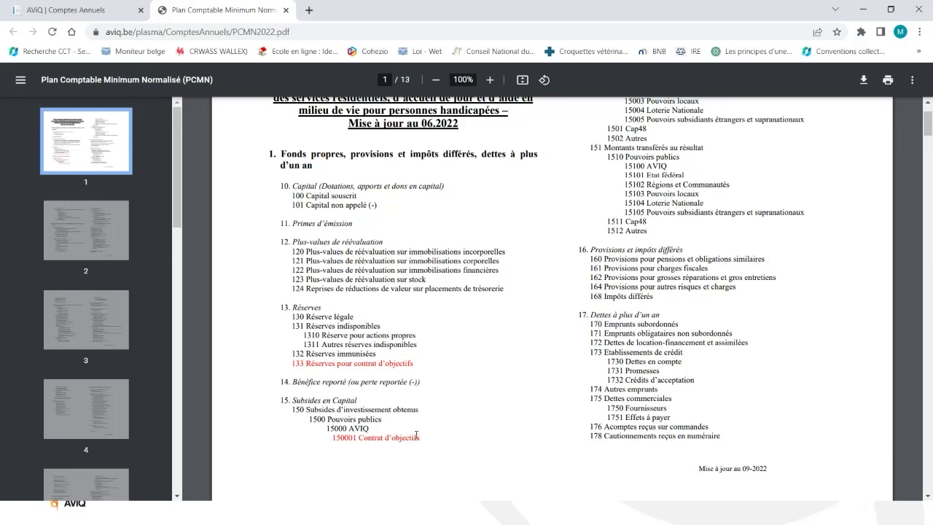
{"action": "scroll", "coordinate": [416, 435], "scroll_direction": "up", "scroll_amount": 1}
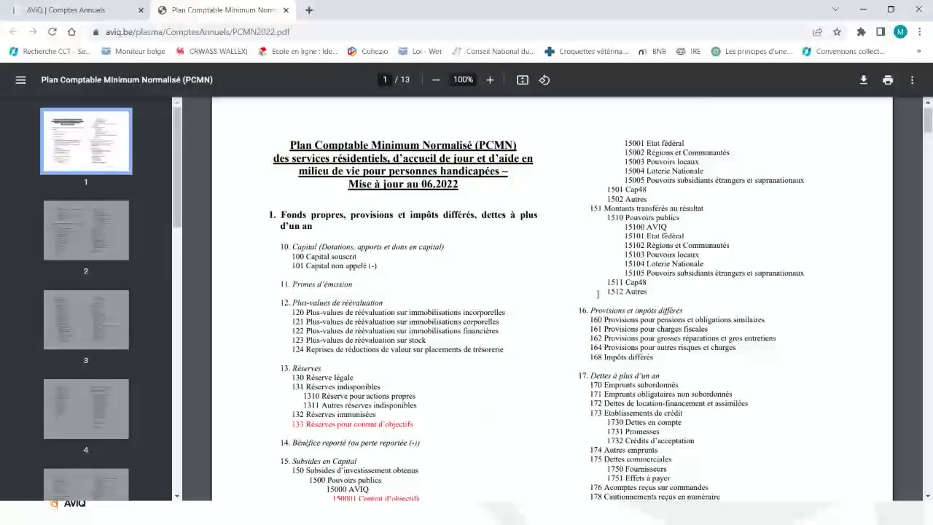
{"action": "scroll", "coordinate": [597, 295], "scroll_direction": "down", "scroll_amount": 2}
{"action": "scroll", "coordinate": [341, 134], "scroll_direction": "up", "scroll_amount": 3}
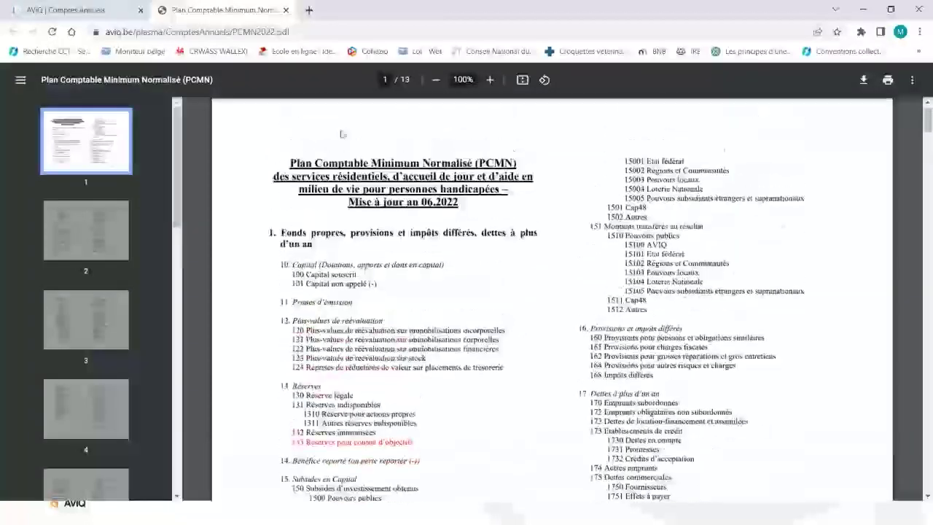
Close the PDF tab and download auditeur_par_ORG.xlsx from the Introduction.
{"action": "left_click", "coordinate": [286, 10]}
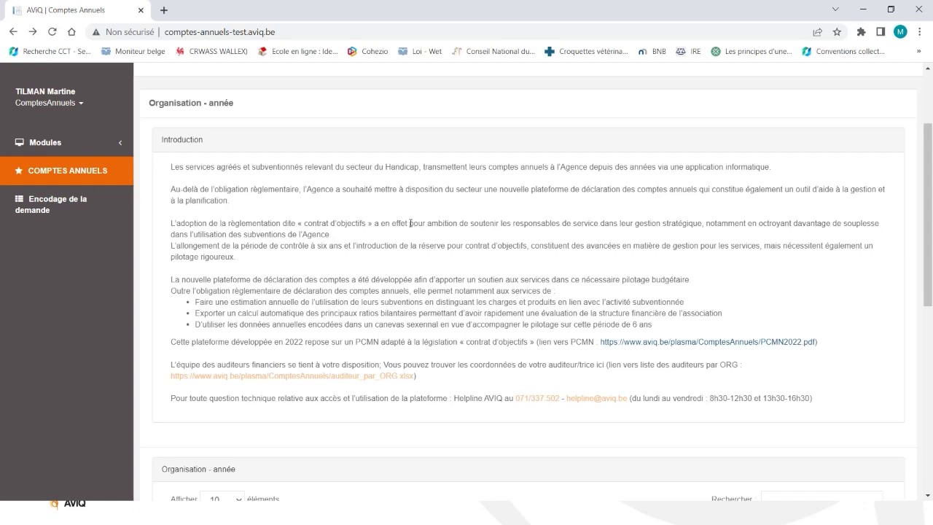
{"action": "left_click", "coordinate": [305, 376]}
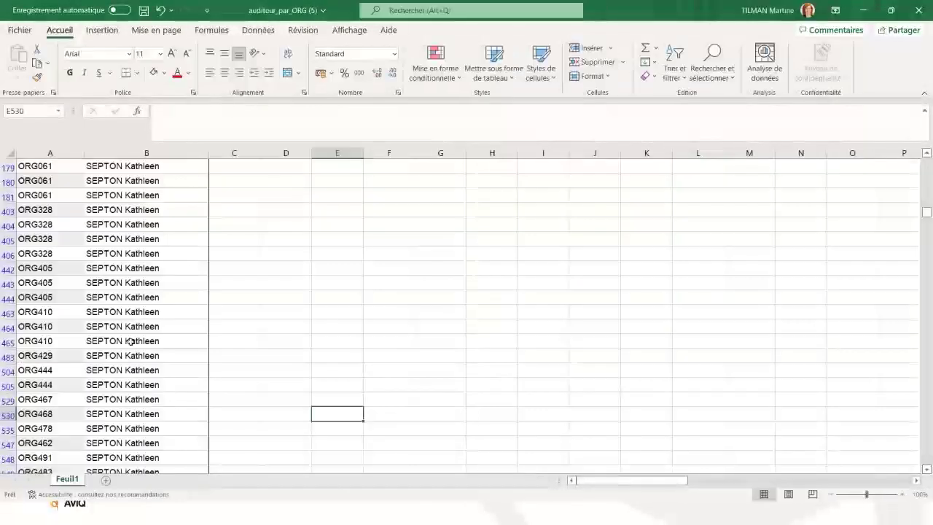
Clear the FINANCIER column filter so every auditor row shows.
{"action": "scroll", "coordinate": [207, 202], "scroll_direction": "up", "scroll_amount": 5}
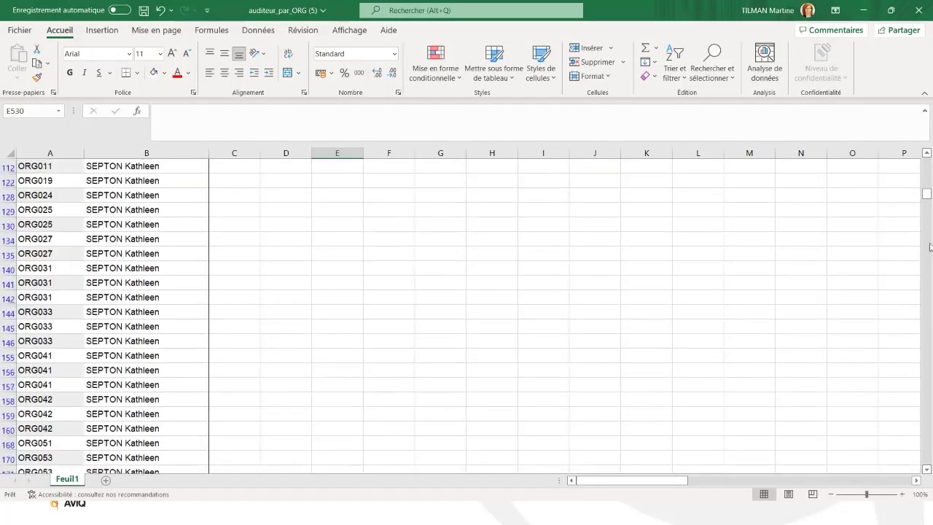
{"action": "left_click_drag", "start_coordinate": [927, 196], "coordinate": [926, 191]}
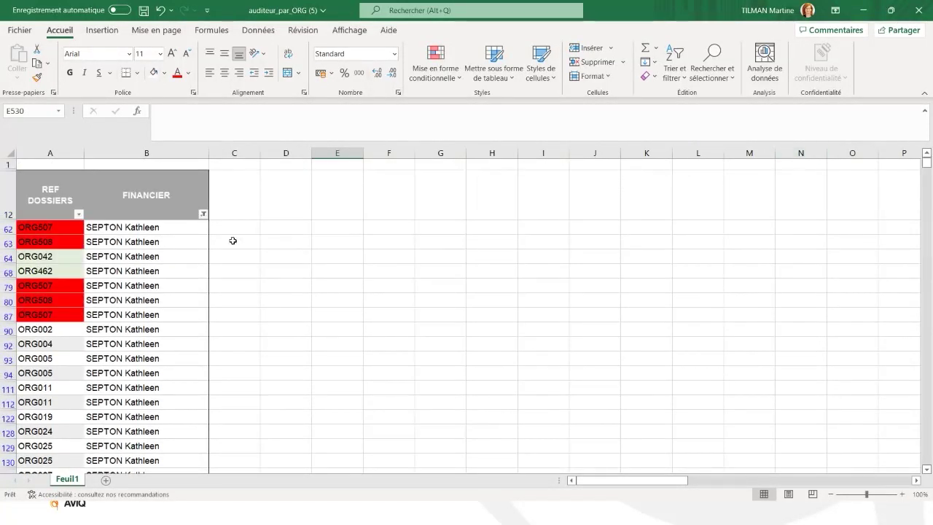
{"action": "left_click", "coordinate": [203, 216]}
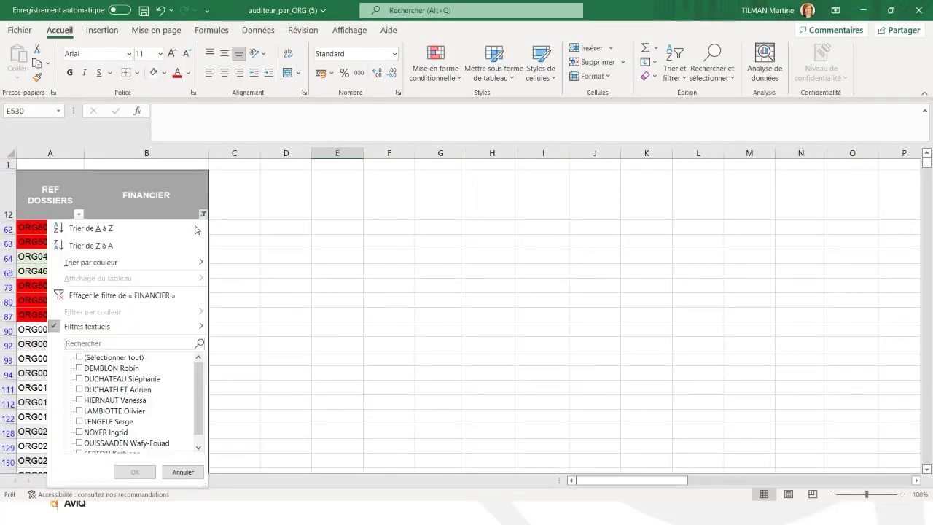
{"action": "left_click", "coordinate": [132, 360]}
{"action": "left_click", "coordinate": [132, 472]}
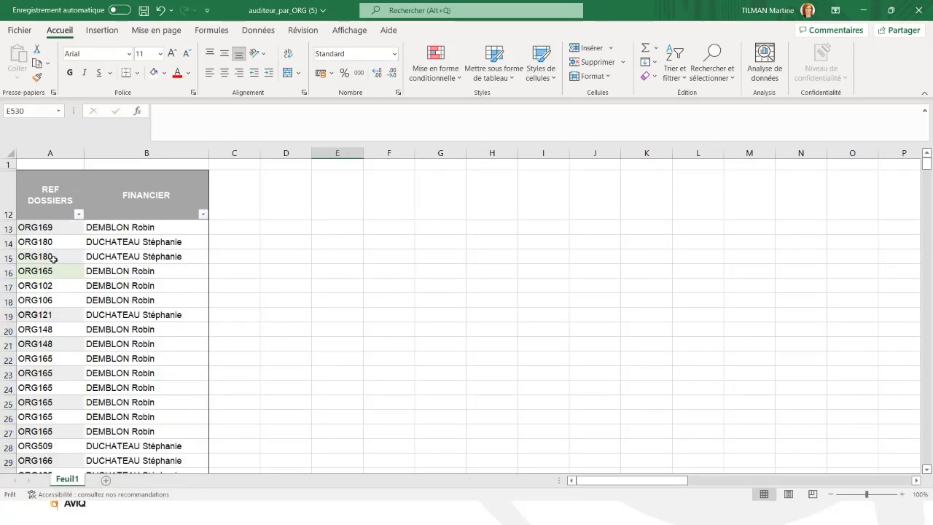
Filter the REF DOSSIERS column to org003 to reveal its assigned auditor.
{"action": "left_click", "coordinate": [79, 215]}
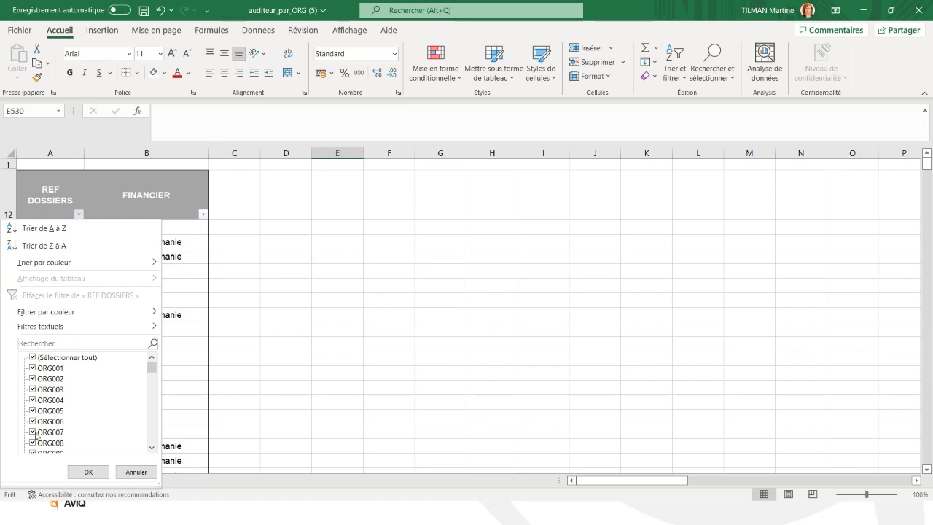
{"action": "left_click", "coordinate": [33, 342]}
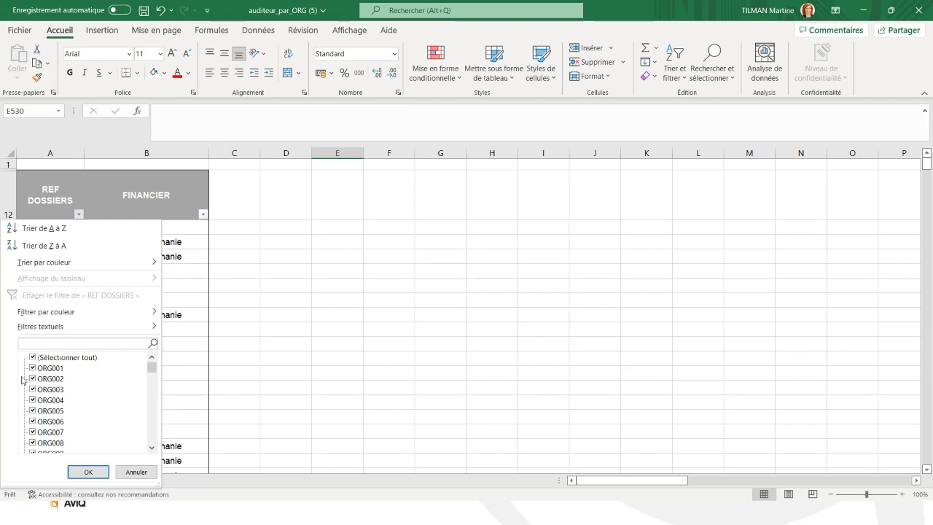
{"action": "type", "text": "org003"}
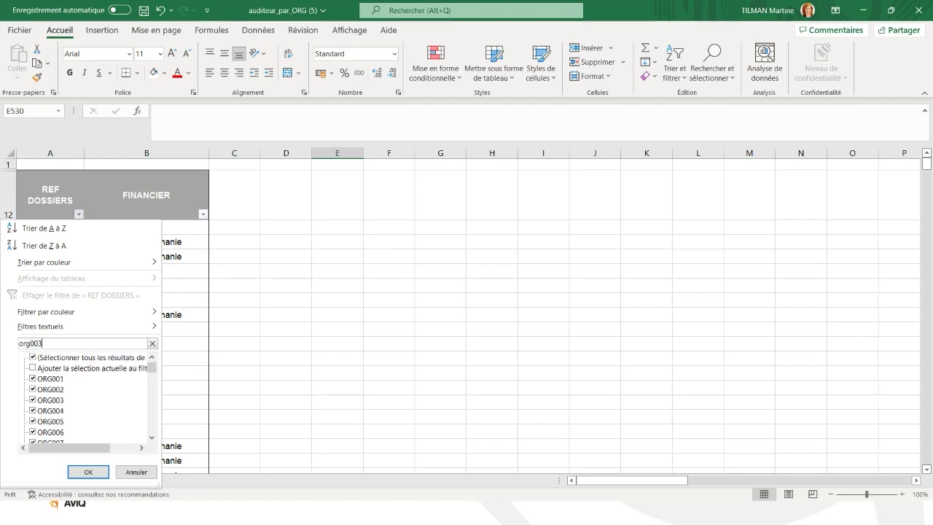
{"action": "key", "text": "Return"}
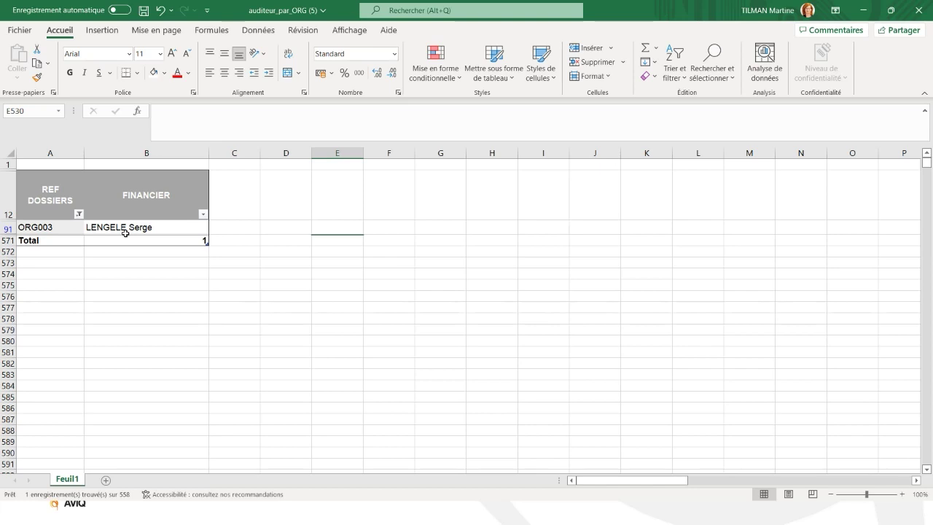
Reset REF DOSSIERS to include all organisations and close the auditor workbook.
{"action": "left_click", "coordinate": [78, 214]}
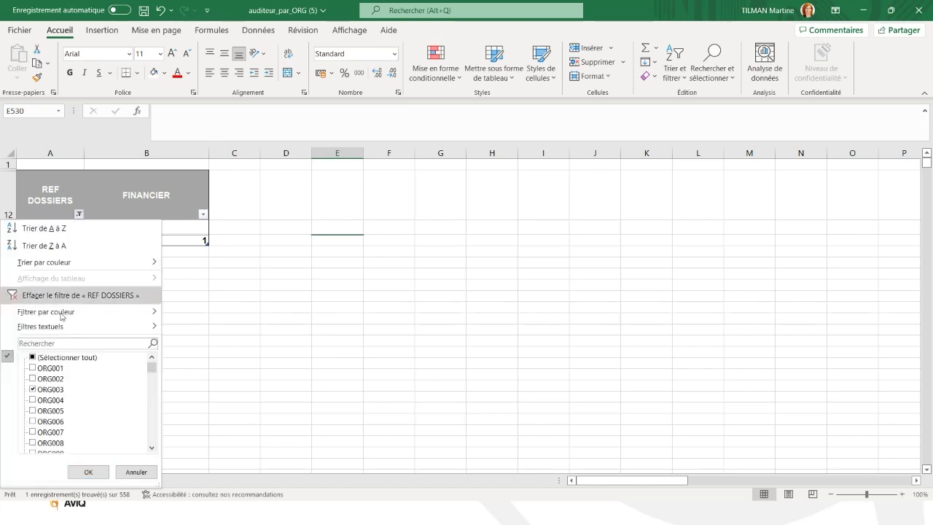
{"action": "left_click", "coordinate": [65, 357]}
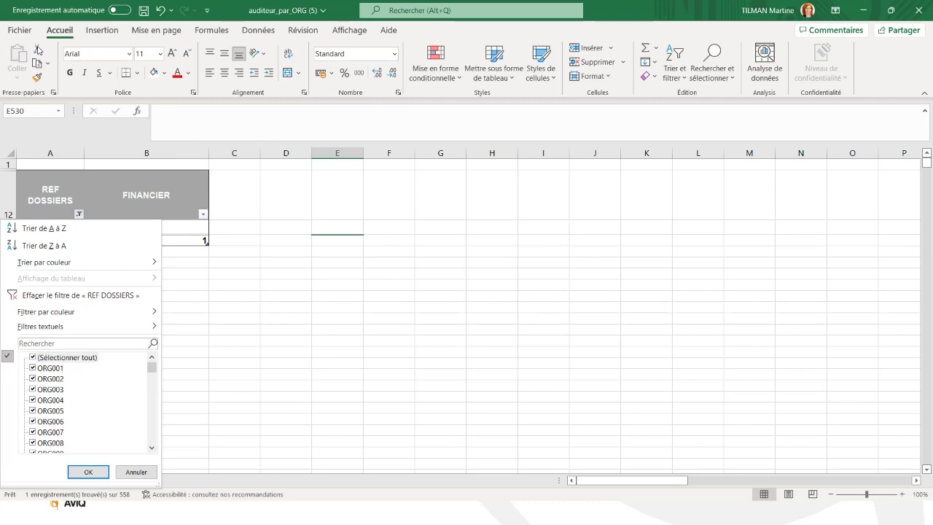
{"action": "left_click", "coordinate": [919, 11]}
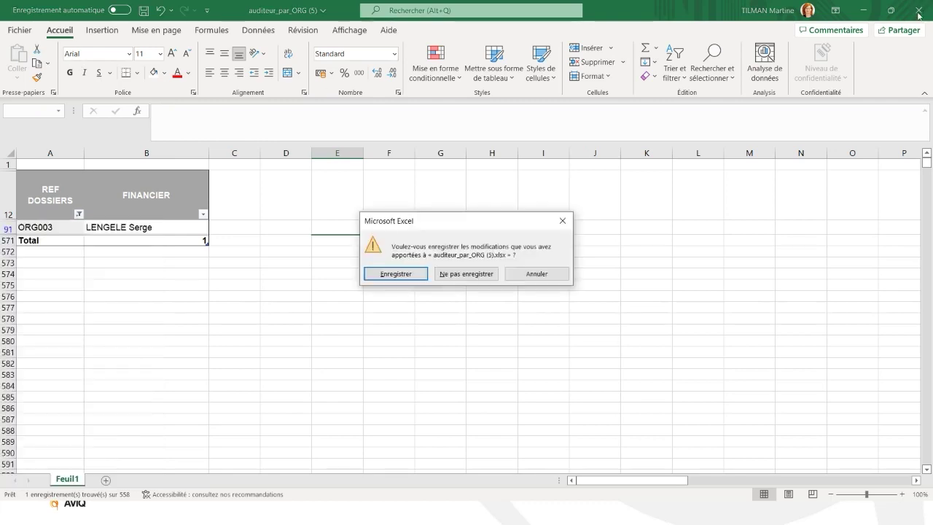
Close auditeur_par_ORG (5).xlsx without saving, minimise Excel, and review the Comptes Annuels page.
{"action": "left_click", "coordinate": [466, 274]}
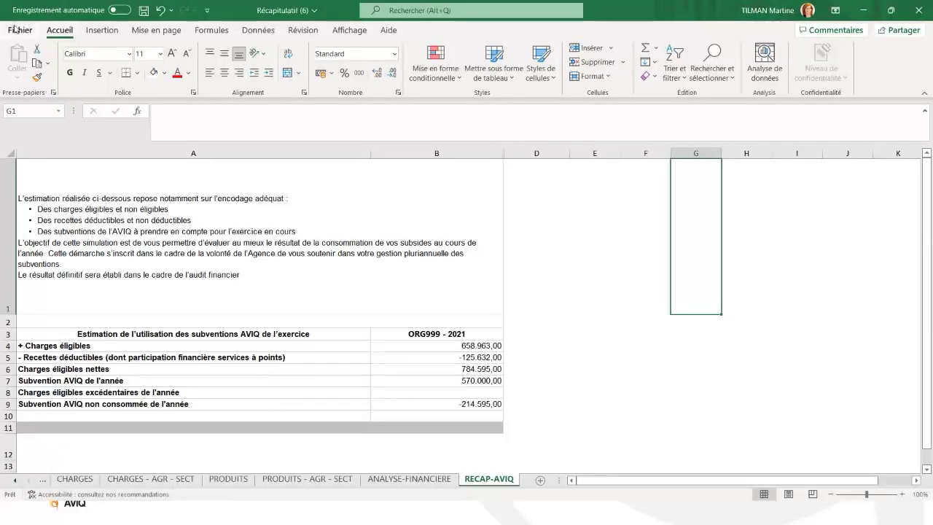
{"action": "left_click", "coordinate": [873, 10]}
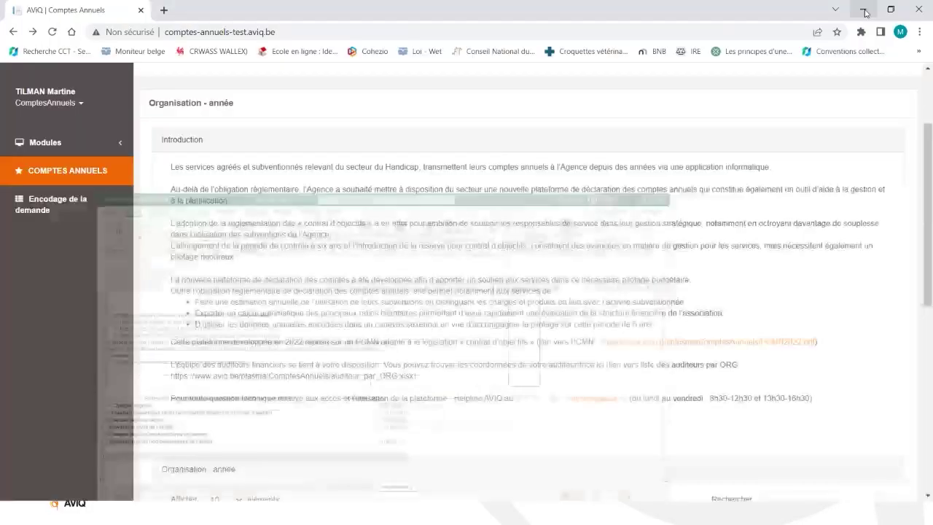
{"action": "scroll", "coordinate": [441, 375], "scroll_direction": "down", "scroll_amount": 1}
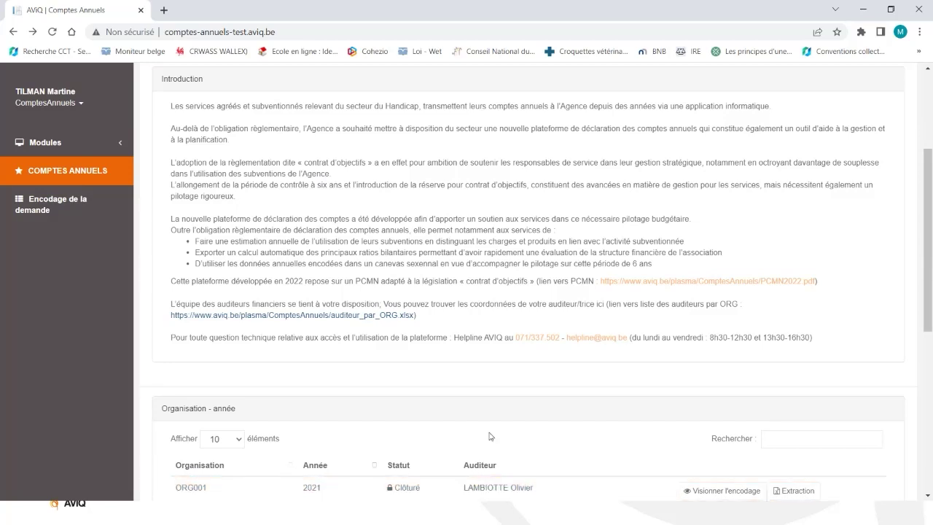
{"action": "scroll", "coordinate": [516, 326], "scroll_direction": "up", "scroll_amount": 1}
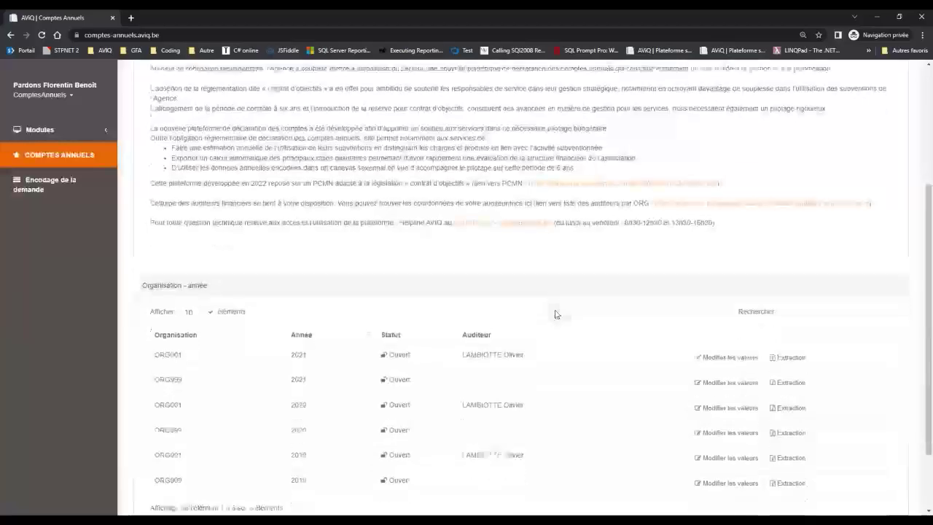
{"action": "scroll", "coordinate": [554, 312], "scroll_direction": "down", "scroll_amount": 2}
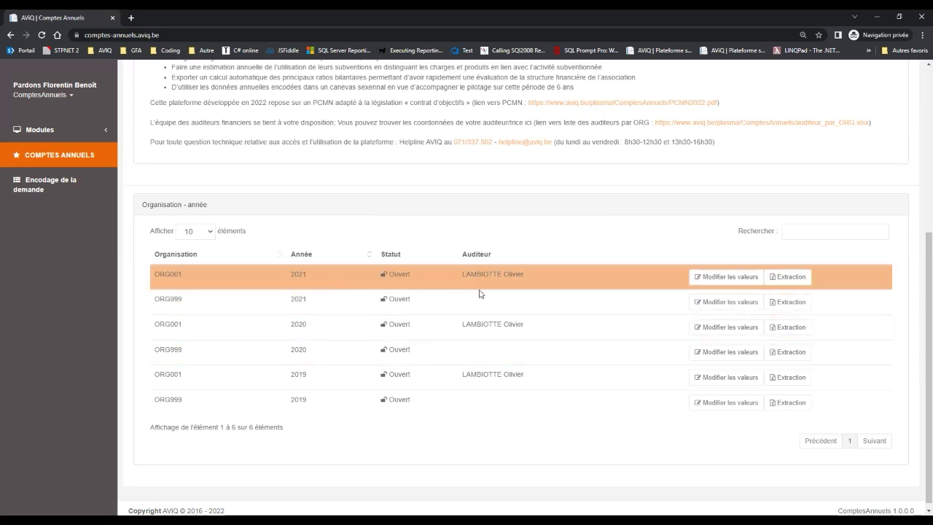
View ORG001's 2021 accounts, return to the list, then open ORG999 2021 for editing.
{"action": "left_click", "coordinate": [720, 281]}
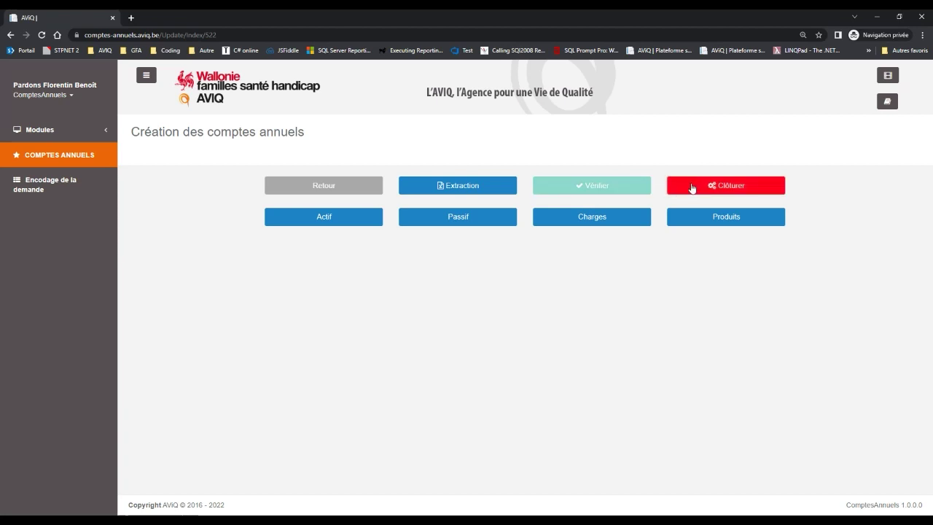
{"action": "left_click", "coordinate": [333, 188]}
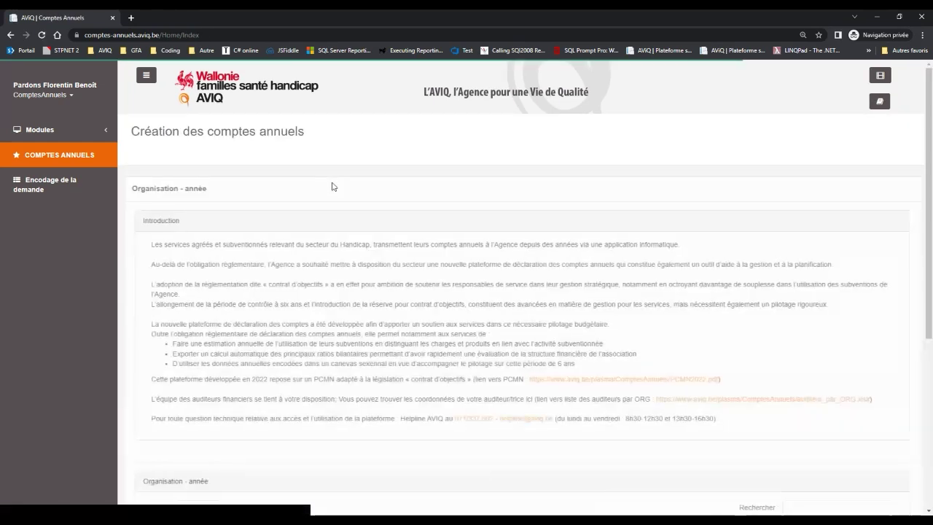
{"action": "scroll", "coordinate": [332, 187], "scroll_direction": "down", "scroll_amount": 4}
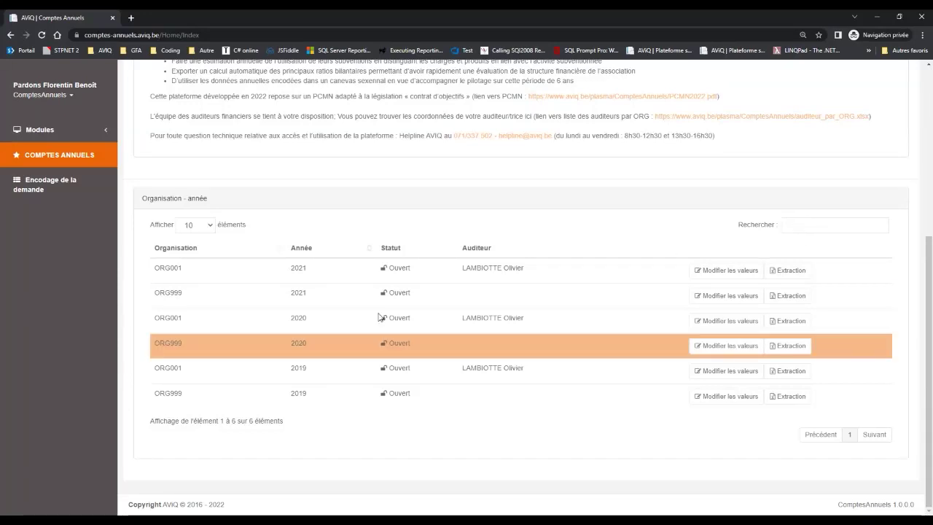
{"action": "left_click", "coordinate": [748, 297]}
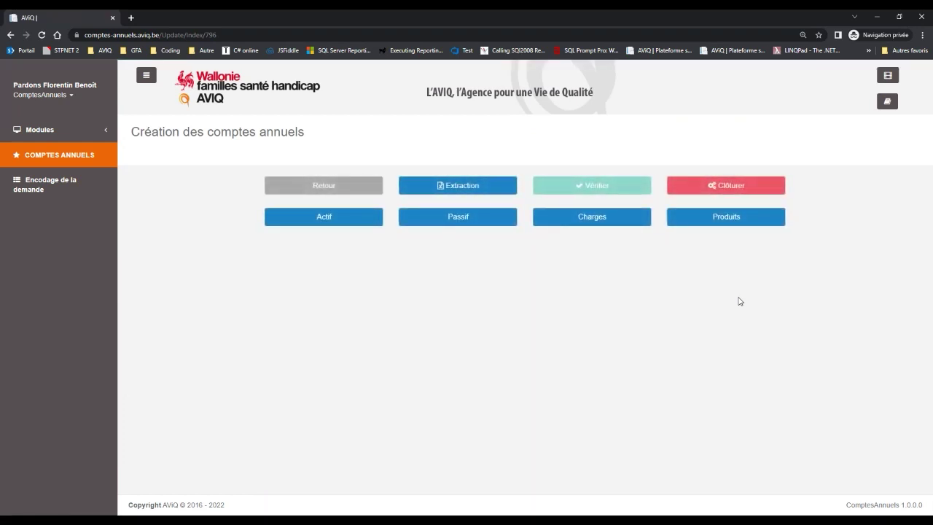
{"action": "left_click", "coordinate": [463, 184]}
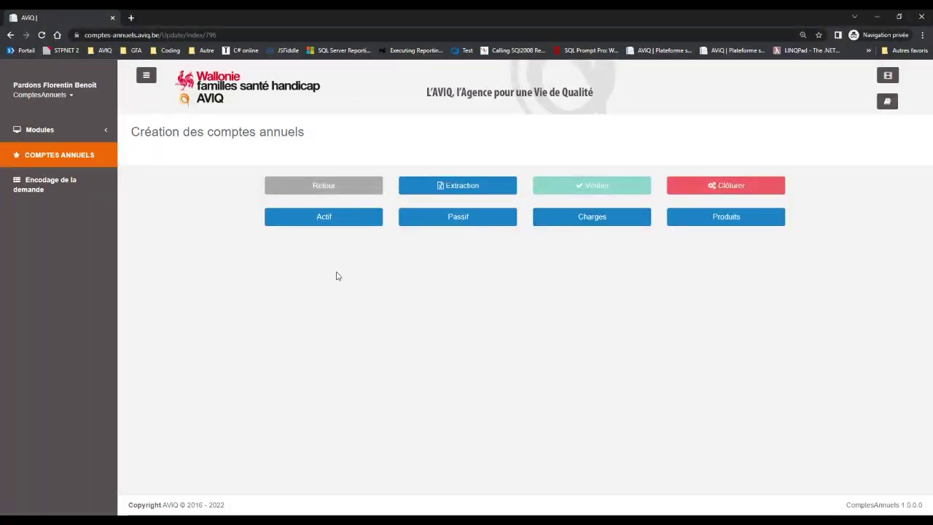
{"action": "left_click", "coordinate": [328, 220]}
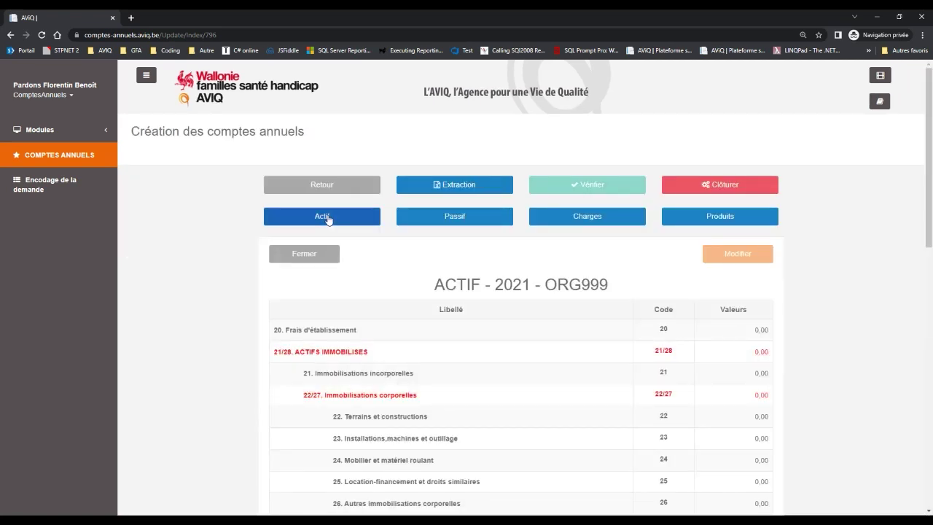
Scroll through the ACTIF - 2021 - ORG999 table, confirming every account reads 0,00.
{"action": "scroll", "coordinate": [372, 377], "scroll_direction": "down", "scroll_amount": 1}
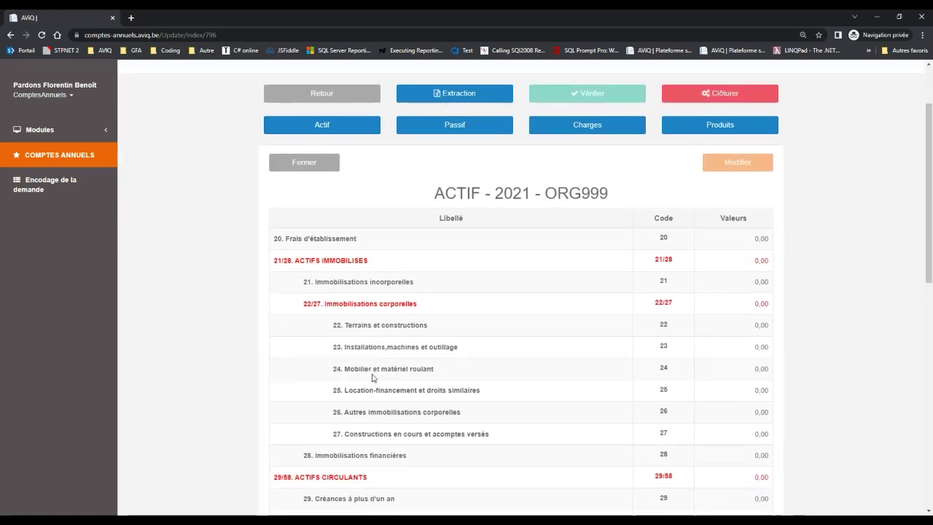
{"action": "scroll", "coordinate": [372, 376], "scroll_direction": "down", "scroll_amount": 1}
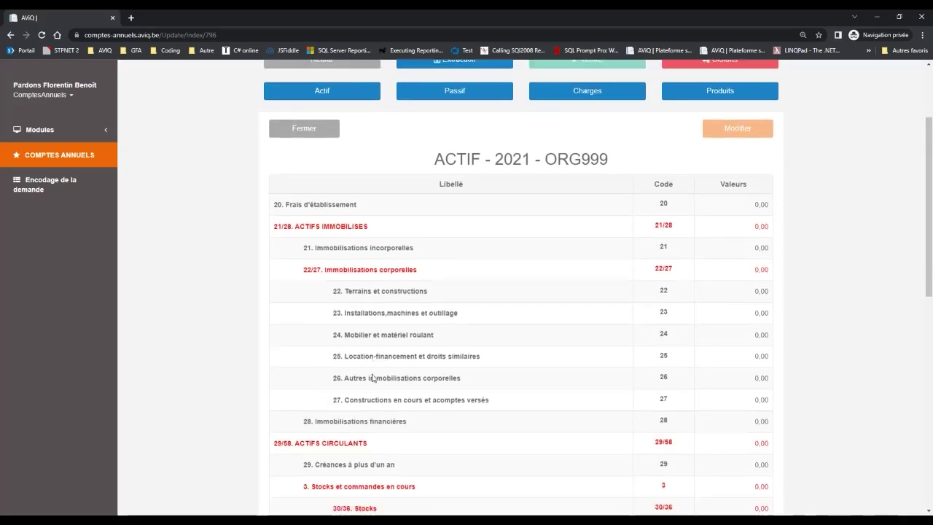
{"action": "scroll", "coordinate": [371, 377], "scroll_direction": "down", "scroll_amount": 2}
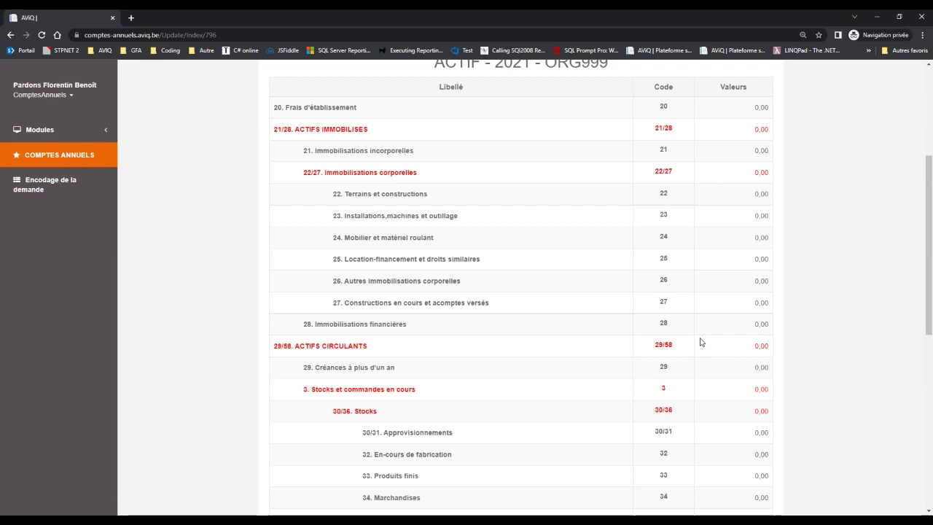
{"action": "scroll", "coordinate": [700, 342], "scroll_direction": "up", "scroll_amount": 2}
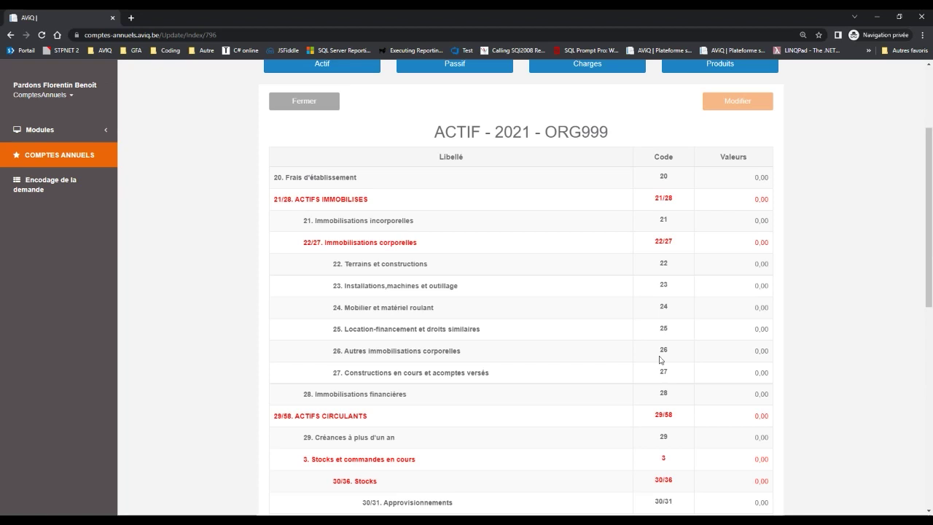
{"action": "scroll", "coordinate": [659, 360], "scroll_direction": "down", "scroll_amount": 1}
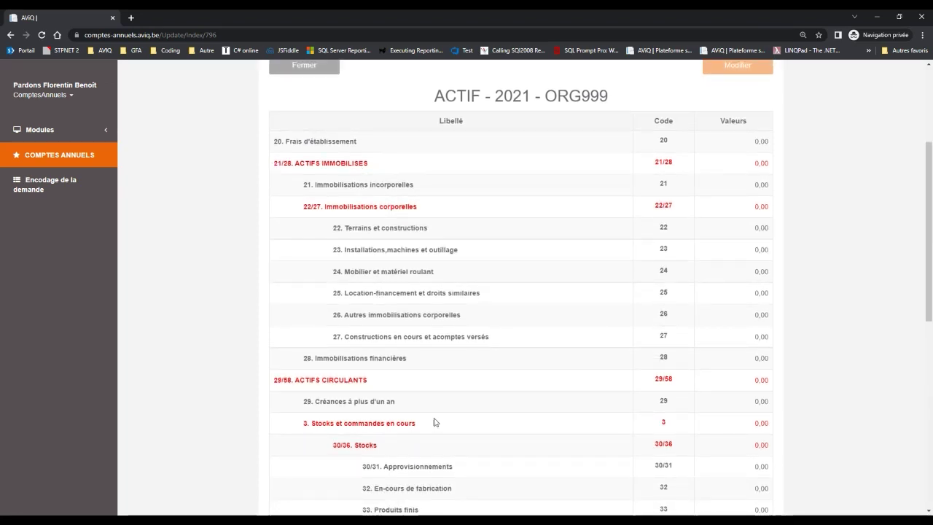
{"action": "scroll", "coordinate": [456, 377], "scroll_direction": "down", "scroll_amount": 3}
{"action": "scroll", "coordinate": [456, 377], "scroll_direction": "down", "scroll_amount": 3}
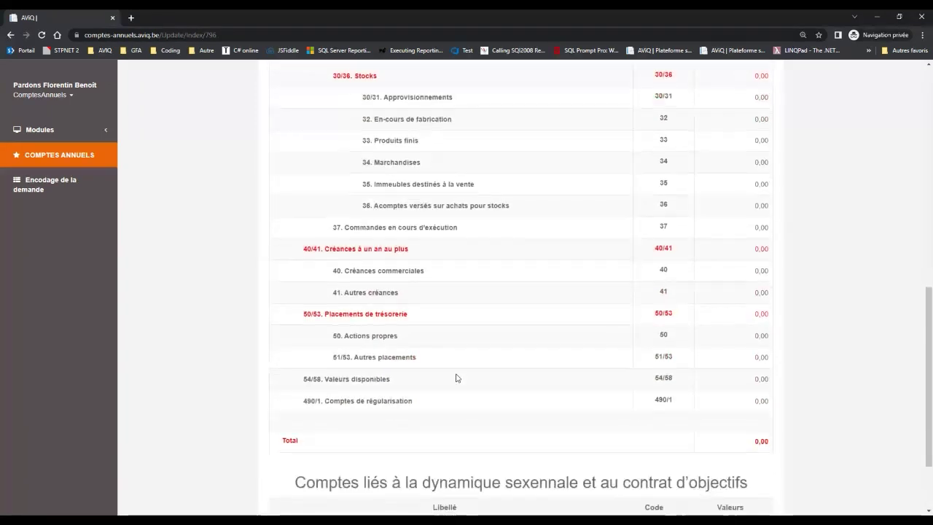
{"action": "scroll", "coordinate": [456, 377], "scroll_direction": "down", "scroll_amount": 1}
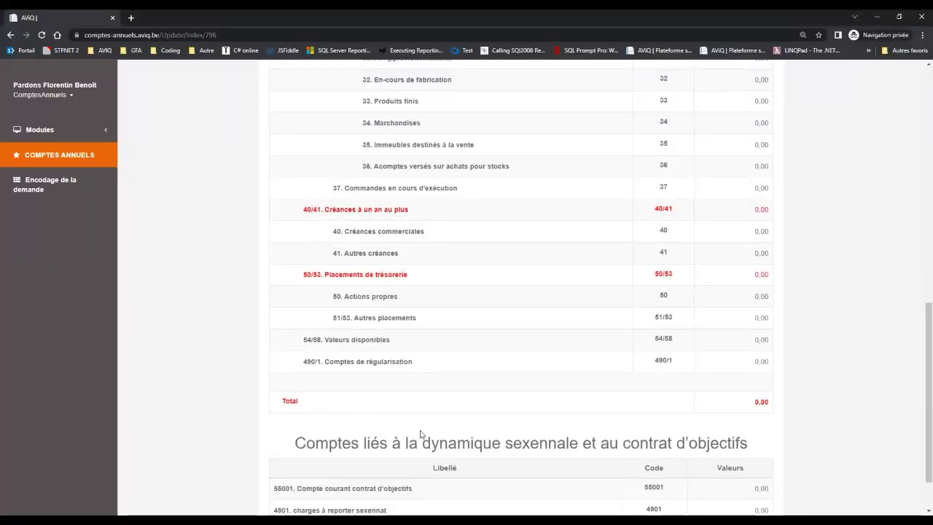
{"action": "scroll", "coordinate": [420, 434], "scroll_direction": "down", "scroll_amount": 2}
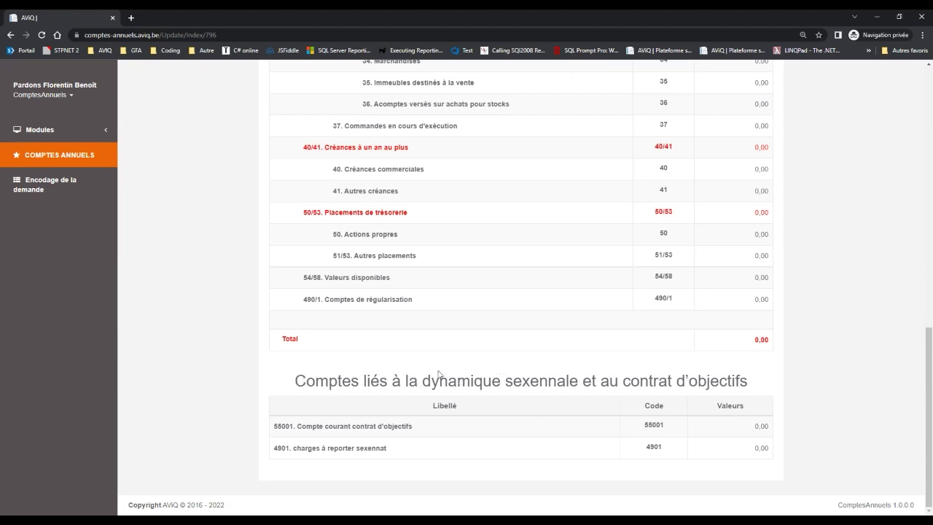
{"action": "scroll", "coordinate": [500, 325], "scroll_direction": "up", "scroll_amount": 3}
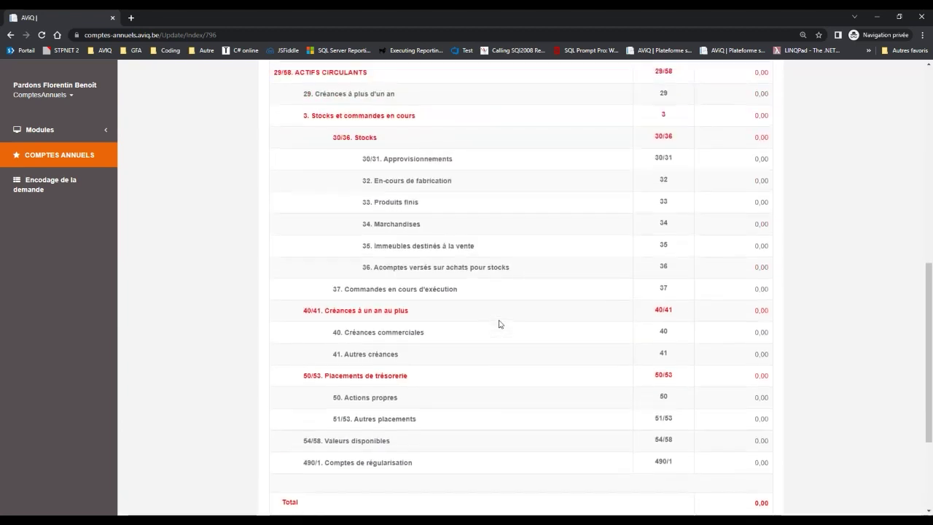
{"action": "scroll", "coordinate": [500, 325], "scroll_direction": "up", "scroll_amount": 6}
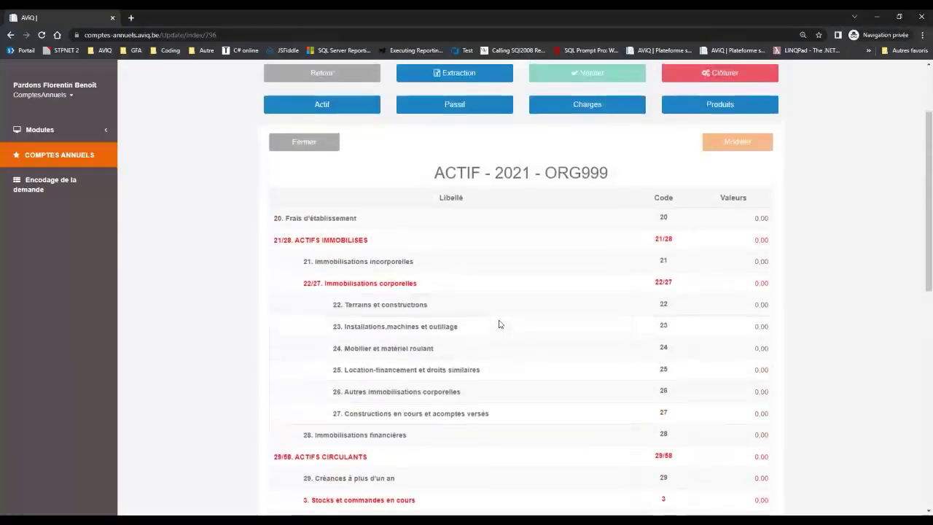
{"action": "right_click", "coordinate": [763, 221]}
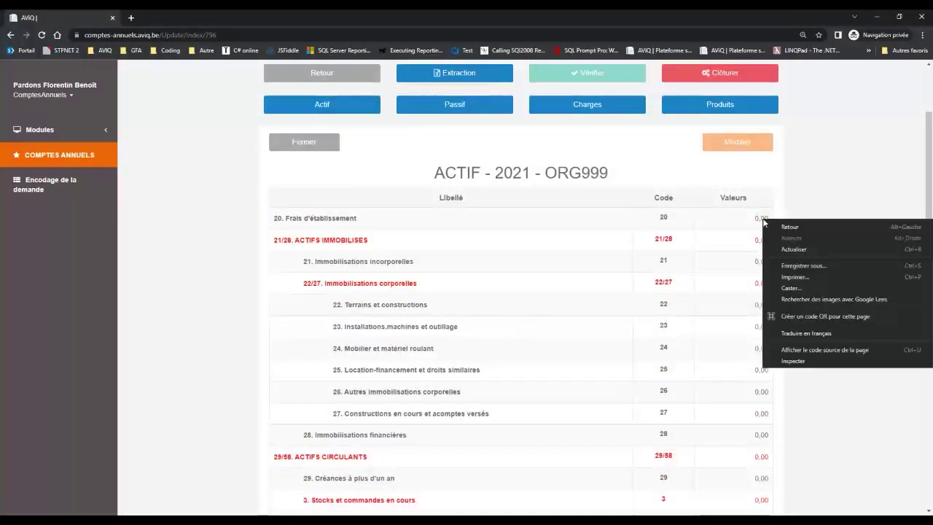
{"action": "left_click", "coordinate": [761, 216]}
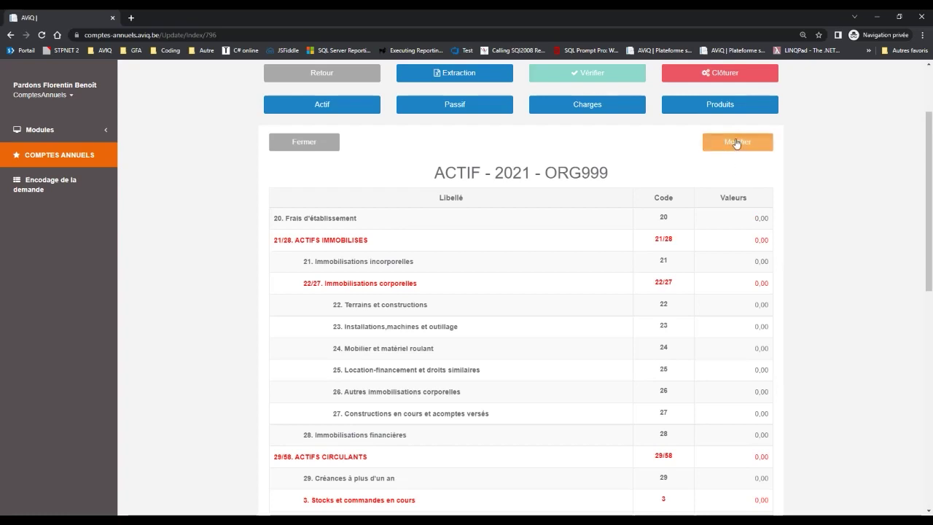
Put the ACTIF table in edit mode and enter 1 through 9 for codes 20–28.
{"action": "left_click", "coordinate": [736, 144]}
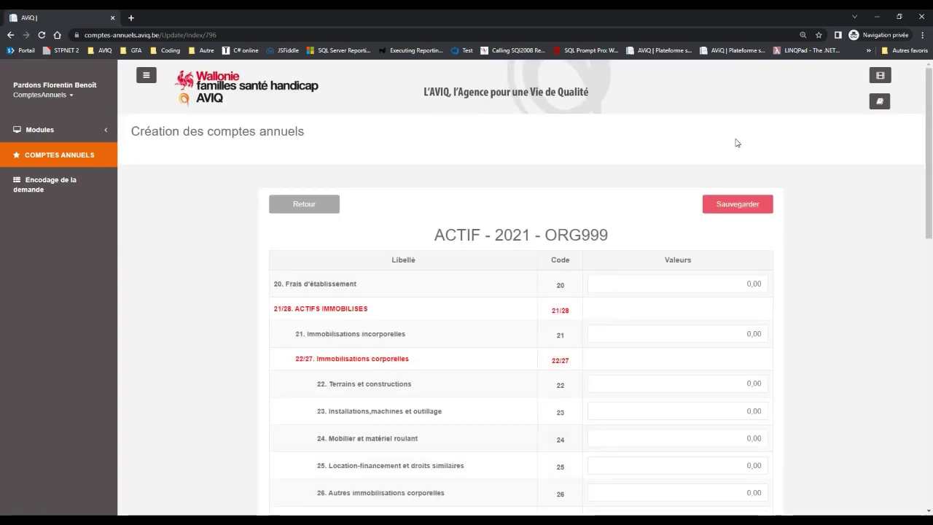
{"action": "scroll", "coordinate": [736, 143], "scroll_direction": "down", "scroll_amount": 1}
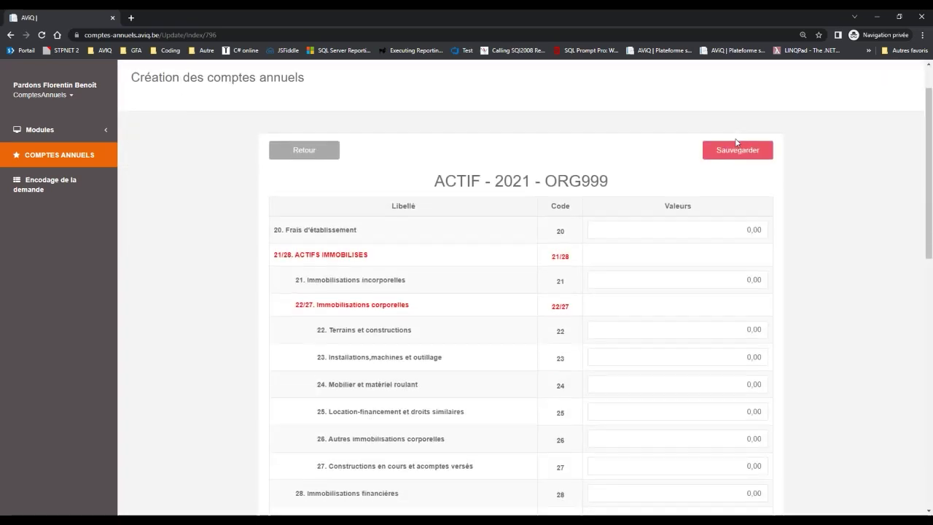
{"action": "double_click", "coordinate": [737, 227]}
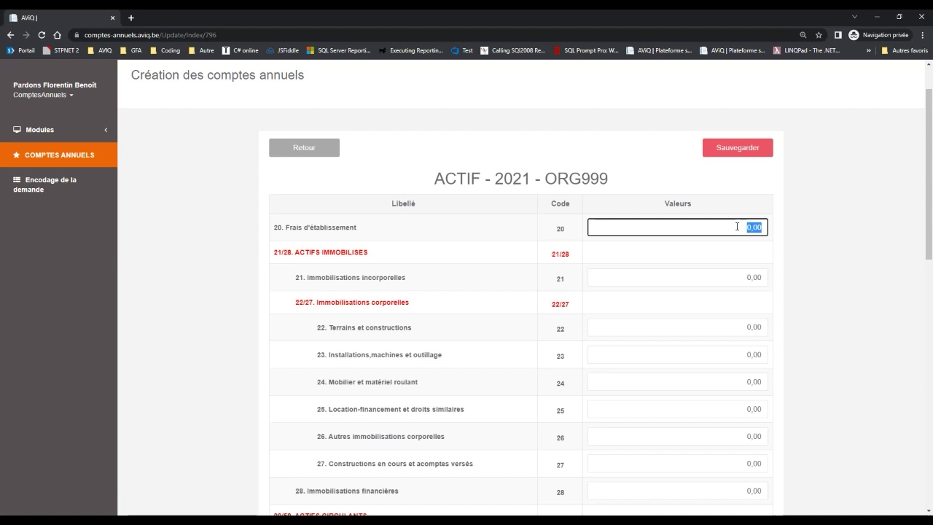
{"action": "type", "text": "1"}
{"action": "key", "text": "Tab"}
{"action": "type", "text": "2"}
{"action": "key", "text": "Tab"}
{"action": "type", "text": "3"}
{"action": "key", "text": "Tab"}
{"action": "type", "text": "4"}
{"action": "key", "text": "Tab"}
{"action": "type", "text": "5"}
{"action": "key", "text": "Tab"}
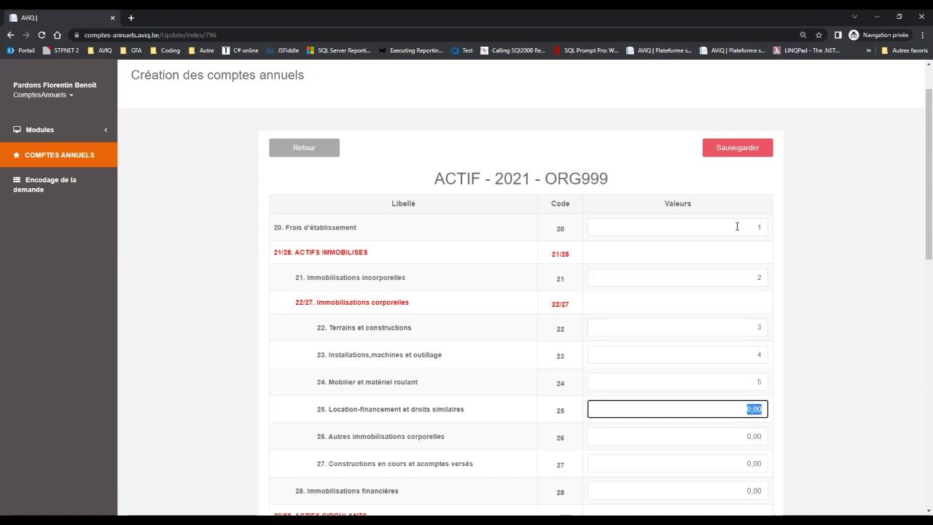
{"action": "type", "text": "6"}
{"action": "key", "text": "Tab"}
{"action": "type", "text": "7"}
{"action": "key", "text": "Tab"}
{"action": "type", "text": "8"}
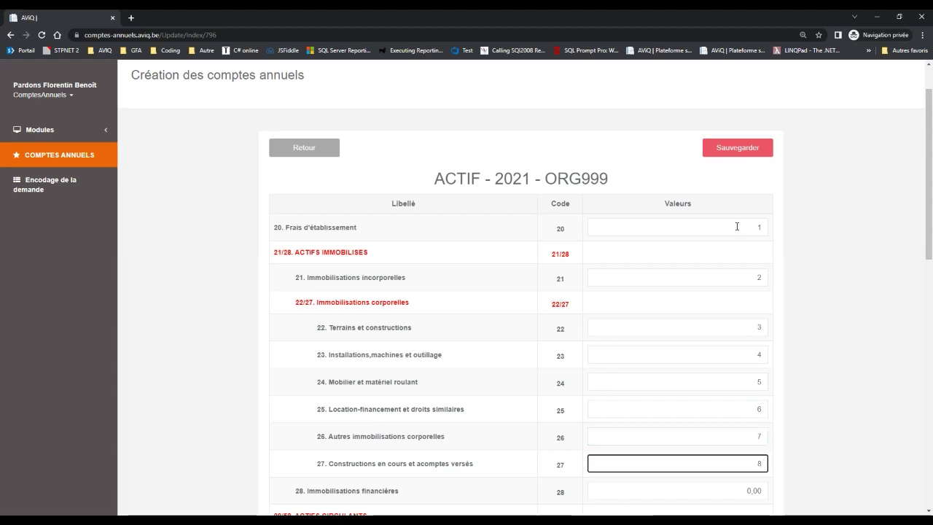
{"action": "key", "text": "Tab"}
{"action": "type", "text": "9"}
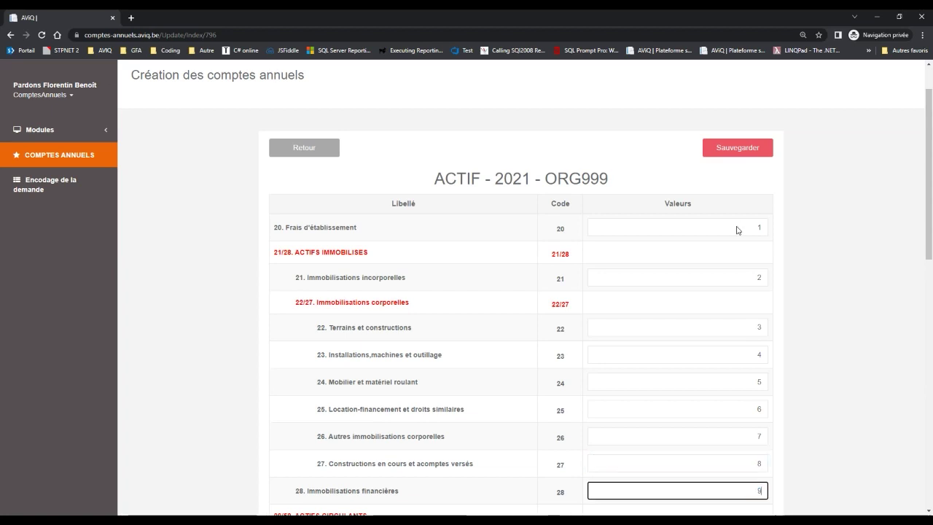
Enter 1, 2 and 1,3 for codes 29, 30/31 and 32, then review the table.
{"action": "key", "text": "Tab"}
{"action": "type", "text": "1"}
{"action": "key", "text": "Tab"}
{"action": "type", "text": "2"}
{"action": "key", "text": "Tab"}
{"action": "type", "text": "1"}
{"action": "key", "text": "Tab"}
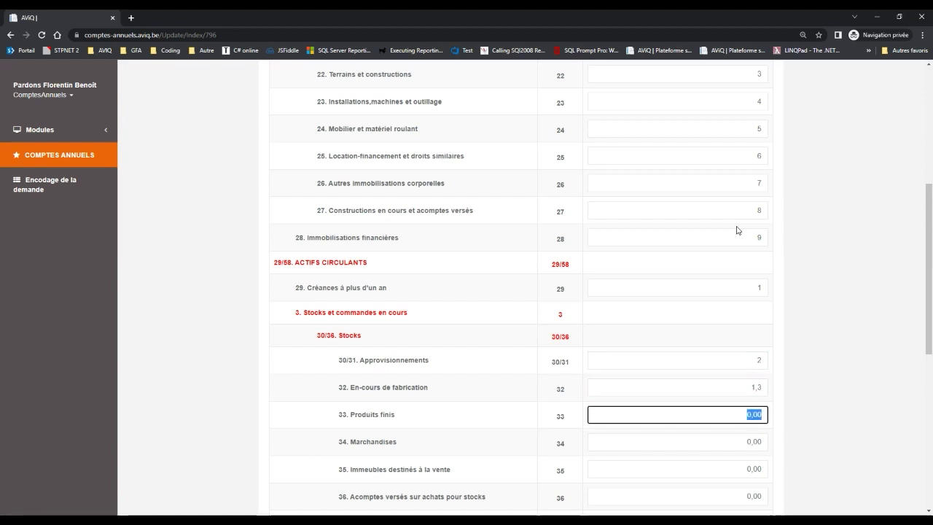
{"action": "scroll", "coordinate": [736, 231], "scroll_direction": "down", "scroll_amount": 2}
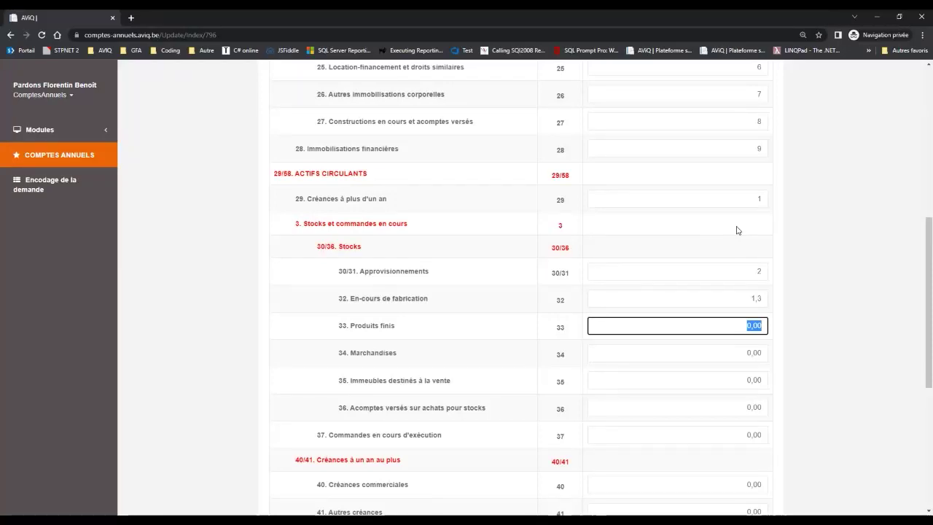
{"action": "scroll", "coordinate": [737, 230], "scroll_direction": "down", "scroll_amount": 2}
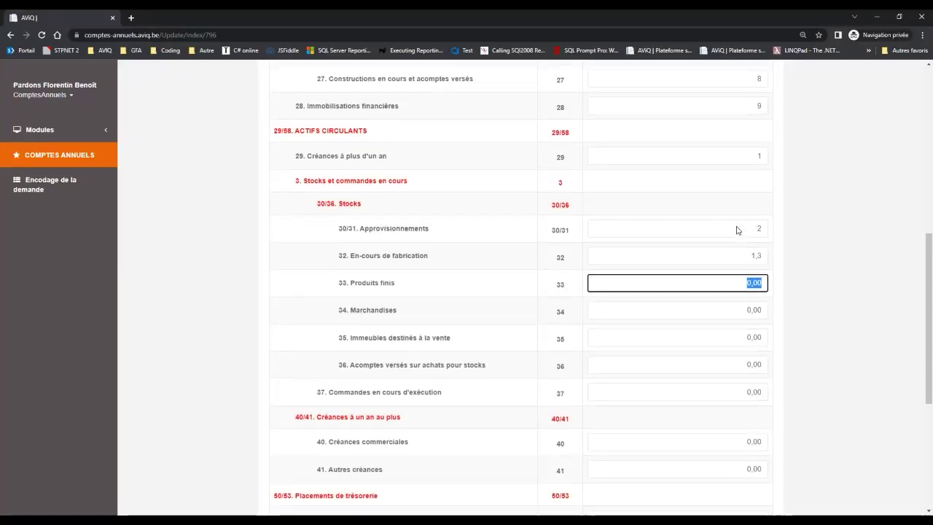
{"action": "scroll", "coordinate": [737, 226], "scroll_direction": "down", "scroll_amount": 2}
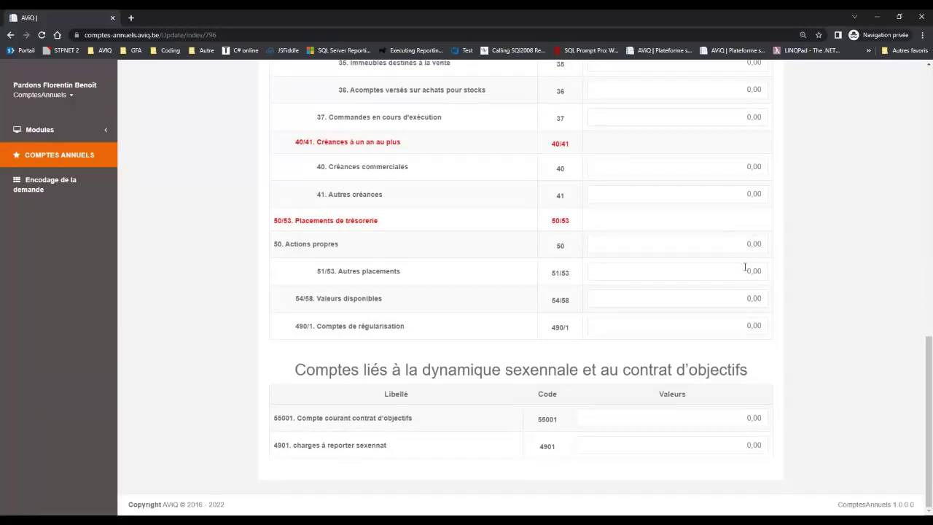
{"action": "scroll", "coordinate": [744, 265], "scroll_direction": "up", "scroll_amount": 8}
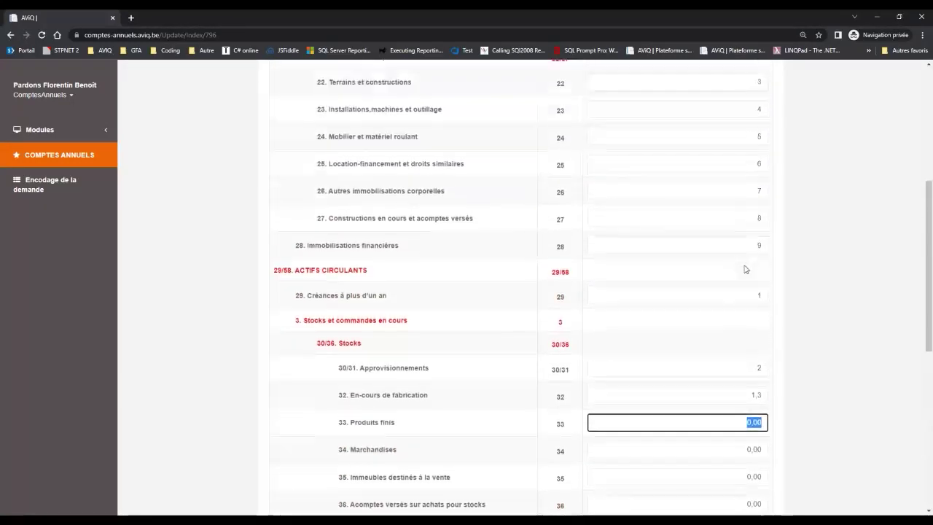
{"action": "scroll", "coordinate": [745, 269], "scroll_direction": "up", "scroll_amount": 2}
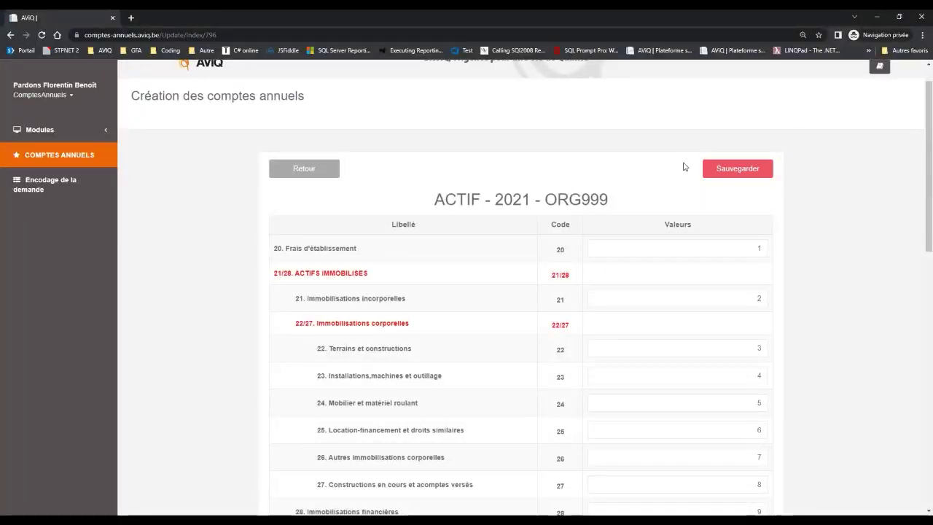
{"action": "left_click", "coordinate": [737, 169]}
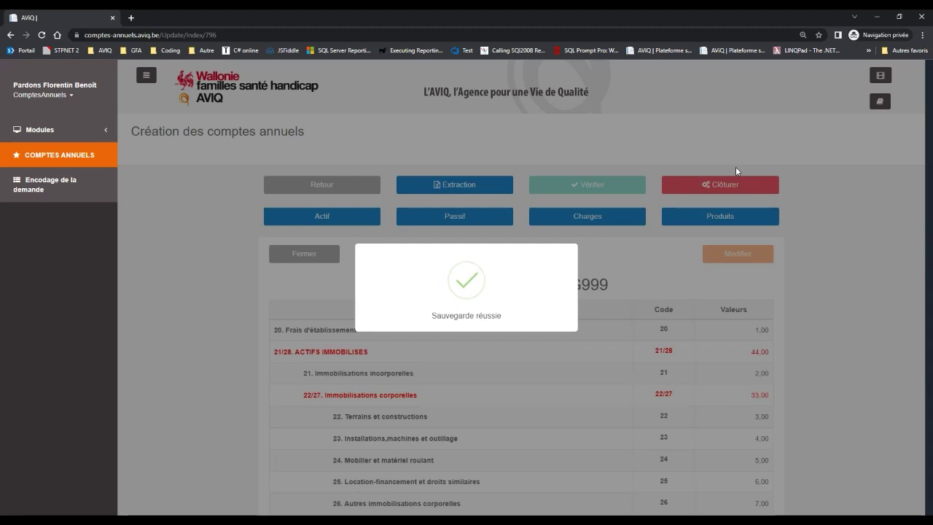
{"action": "scroll", "coordinate": [591, 379], "scroll_direction": "down", "scroll_amount": 2}
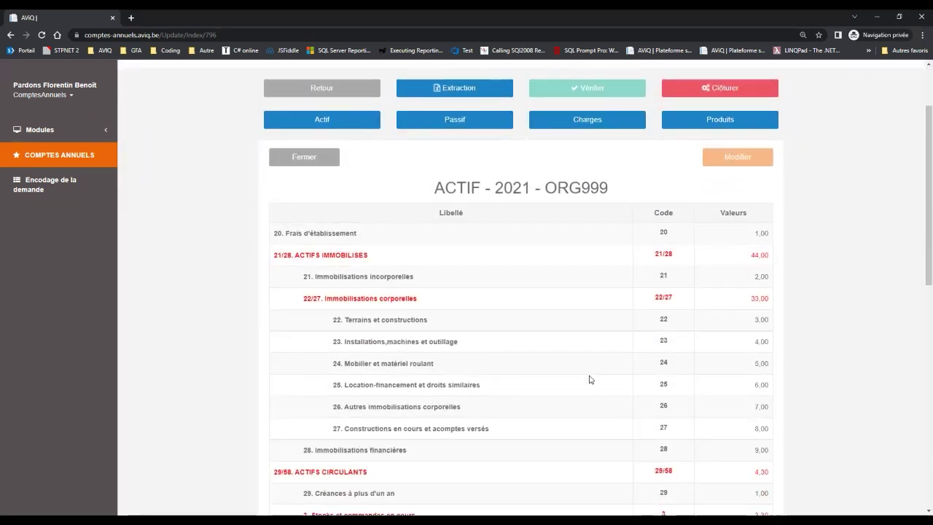
{"action": "scroll", "coordinate": [590, 379], "scroll_direction": "down", "scroll_amount": 1}
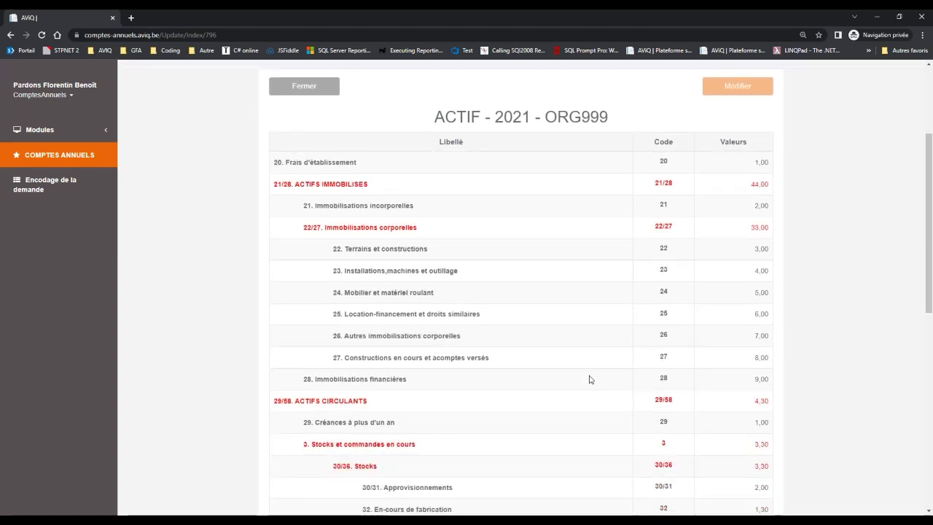
{"action": "scroll", "coordinate": [590, 379], "scroll_direction": "down", "scroll_amount": 1}
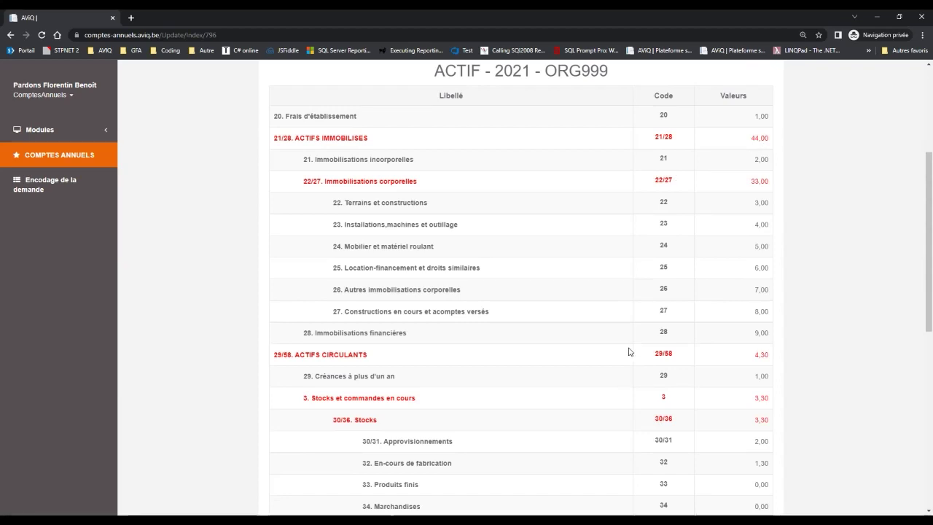
{"action": "scroll", "coordinate": [630, 351], "scroll_direction": "down", "scroll_amount": 1}
{"action": "scroll", "coordinate": [630, 351], "scroll_direction": "down", "scroll_amount": 3}
{"action": "scroll", "coordinate": [630, 351], "scroll_direction": "down", "scroll_amount": 1}
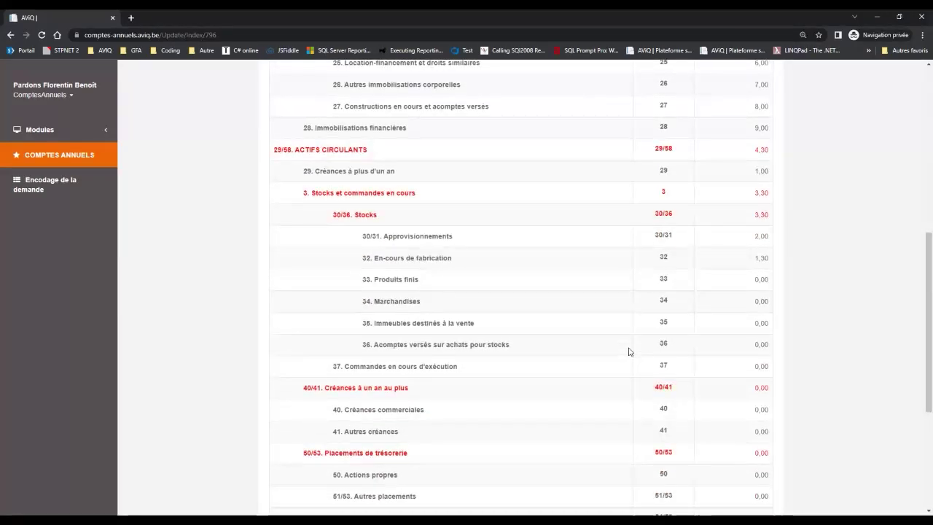
{"action": "scroll", "coordinate": [630, 351], "scroll_direction": "up", "scroll_amount": 6}
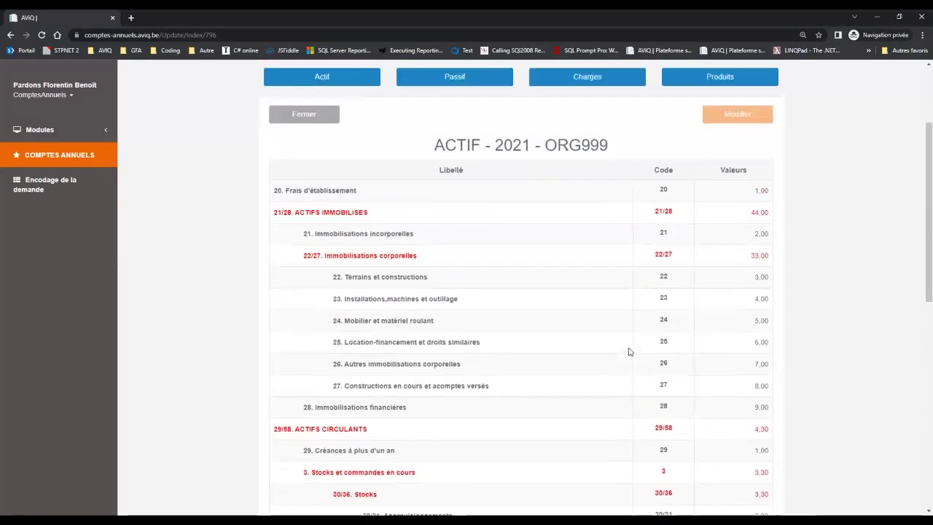
{"action": "scroll", "coordinate": [630, 351], "scroll_direction": "up", "scroll_amount": 2}
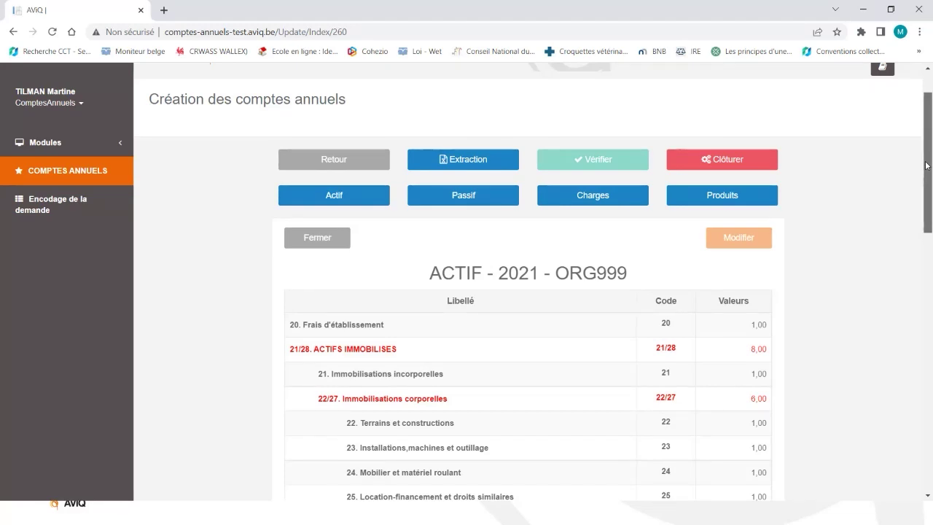
{"action": "left_click_drag", "start_coordinate": [927, 166], "coordinate": [912, 227]}
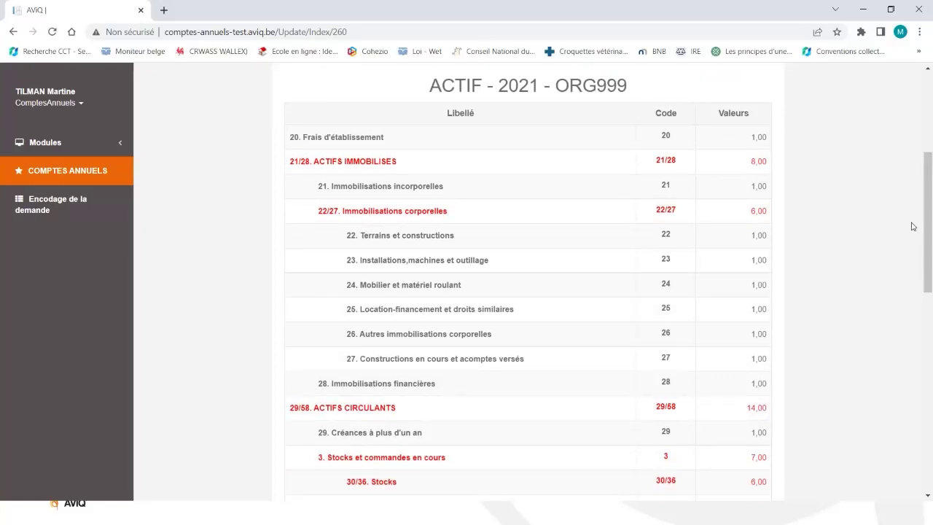
{"action": "left_click_drag", "start_coordinate": [922, 203], "coordinate": [917, 407]}
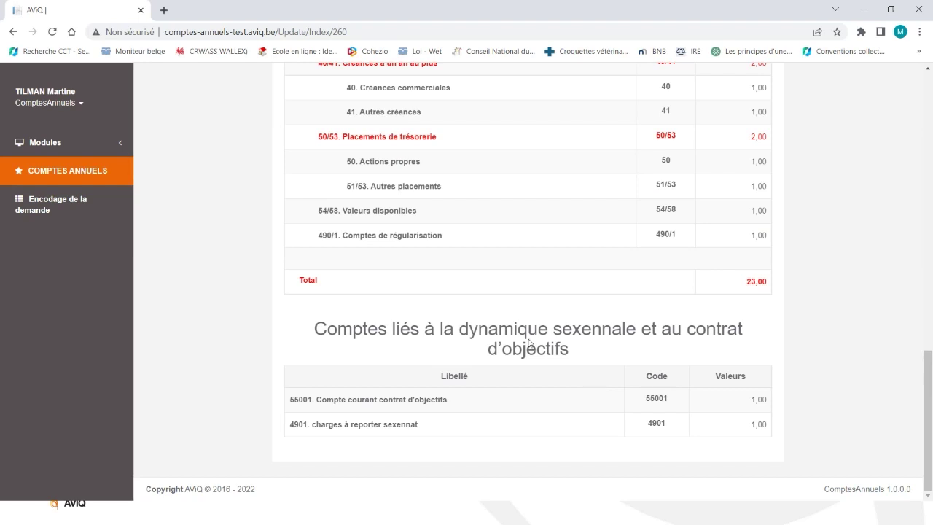
{"action": "scroll", "coordinate": [482, 294], "scroll_direction": "up", "scroll_amount": 3}
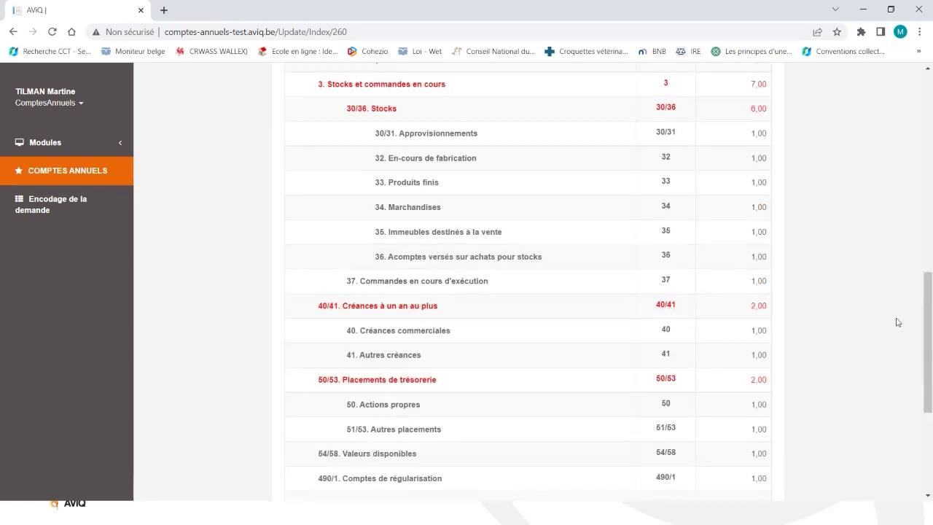
{"action": "left_click_drag", "start_coordinate": [928, 307], "coordinate": [930, 107]}
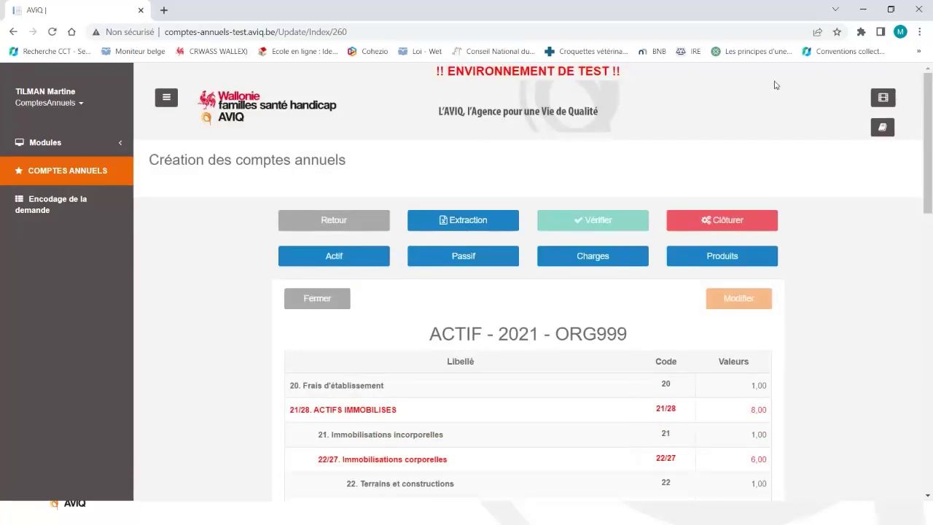
Show the PASSIF - 2021 - ORG999 table and read row 14's help text.
{"action": "left_click", "coordinate": [478, 261]}
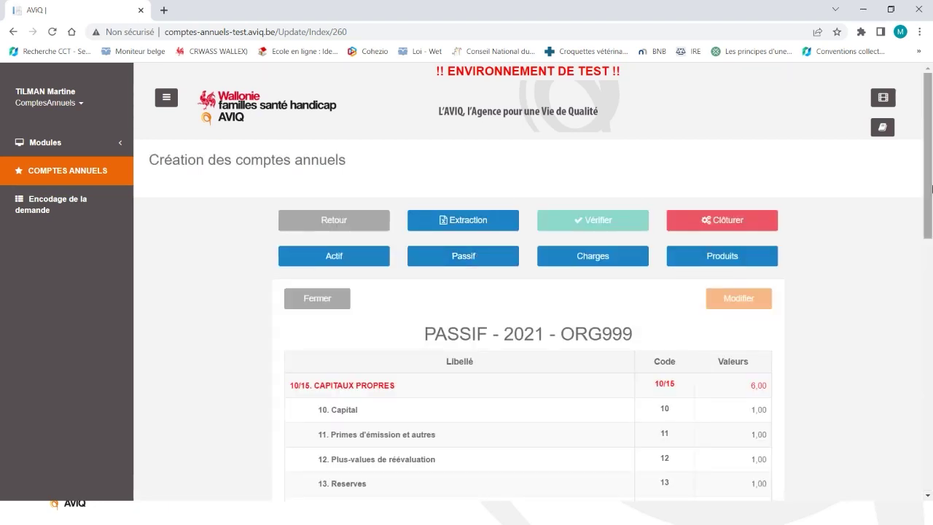
{"action": "left_click_drag", "start_coordinate": [930, 151], "coordinate": [928, 202]}
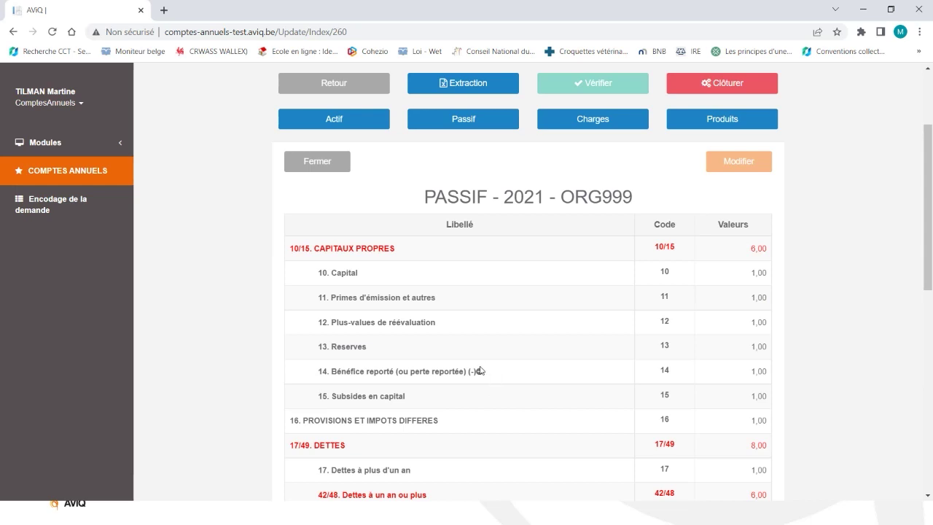
{"action": "mouse_move", "coordinate": [481, 371]}
{"action": "scroll", "coordinate": [926, 222], "scroll_direction": "down", "scroll_amount": 1}
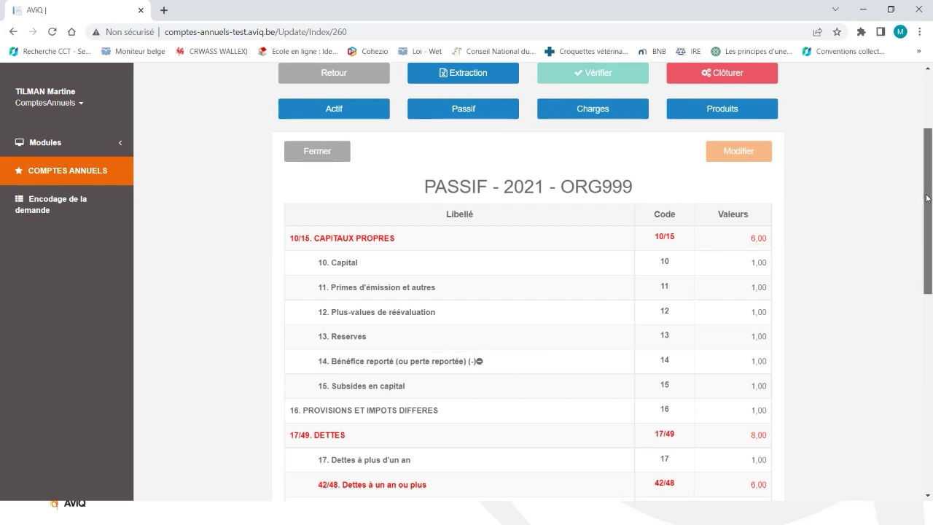
{"action": "scroll", "coordinate": [927, 217], "scroll_direction": "down", "scroll_amount": 1}
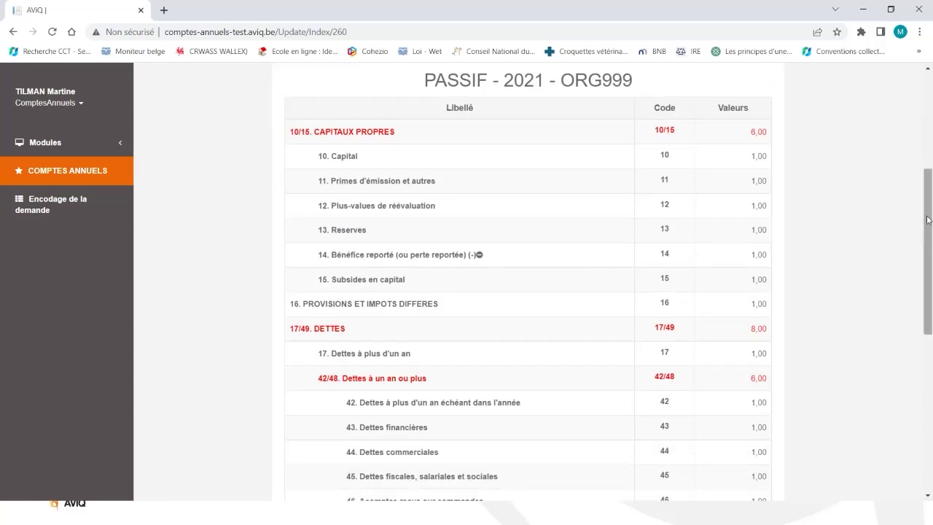
{"action": "left_click_drag", "start_coordinate": [928, 220], "coordinate": [895, 379]}
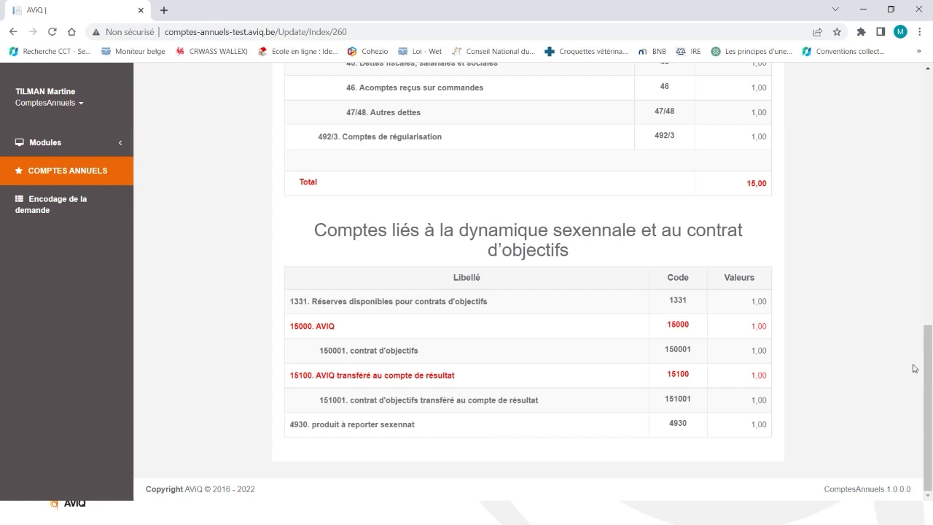
{"action": "left_click_drag", "start_coordinate": [927, 355], "coordinate": [866, 93]}
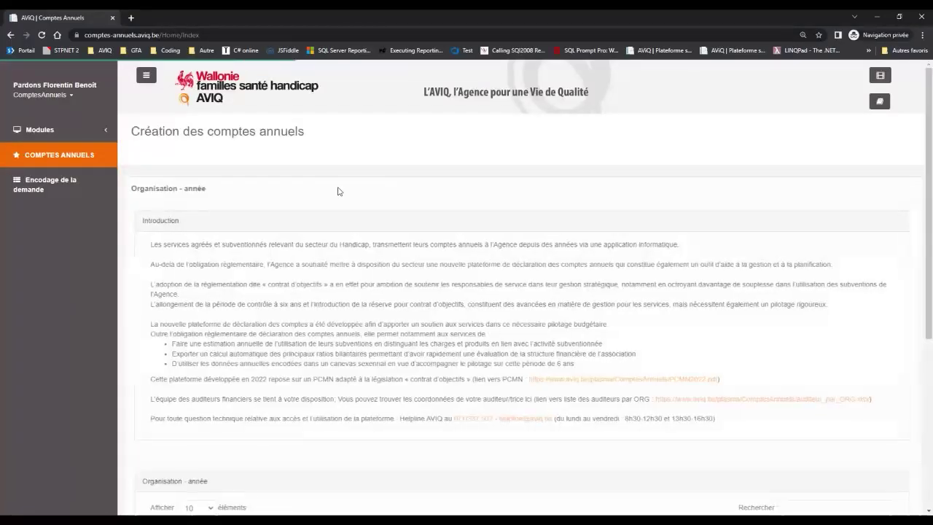
Choose Modifier les valeurs on the ORG001 2021 row of the Organisation – année table.
{"action": "scroll", "coordinate": [350, 350], "scroll_direction": "down", "scroll_amount": 5}
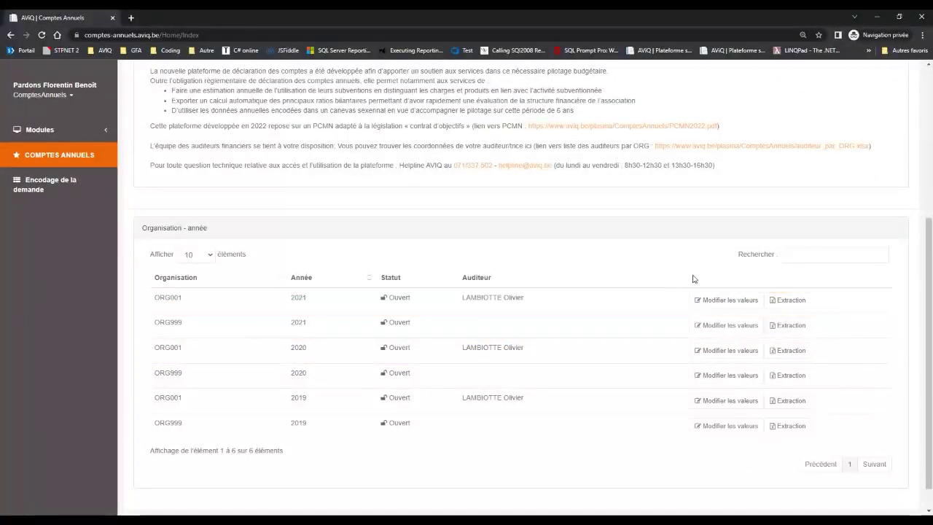
{"action": "left_click", "coordinate": [717, 301]}
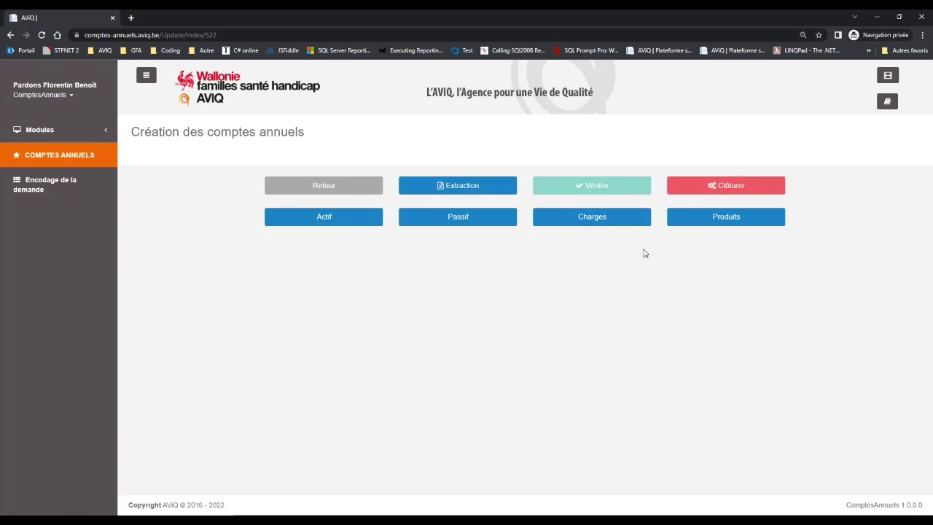
Review the consolidated CHARGES - 2021 - ORG001 values at 0,00 and expand the section dropdown.
{"action": "left_click", "coordinate": [596, 219]}
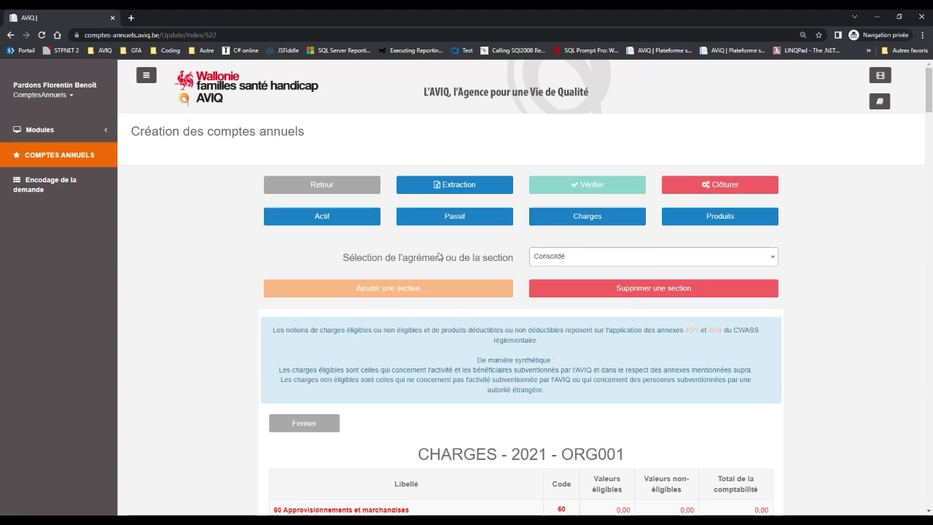
{"action": "scroll", "coordinate": [448, 377], "scroll_direction": "down", "scroll_amount": 2}
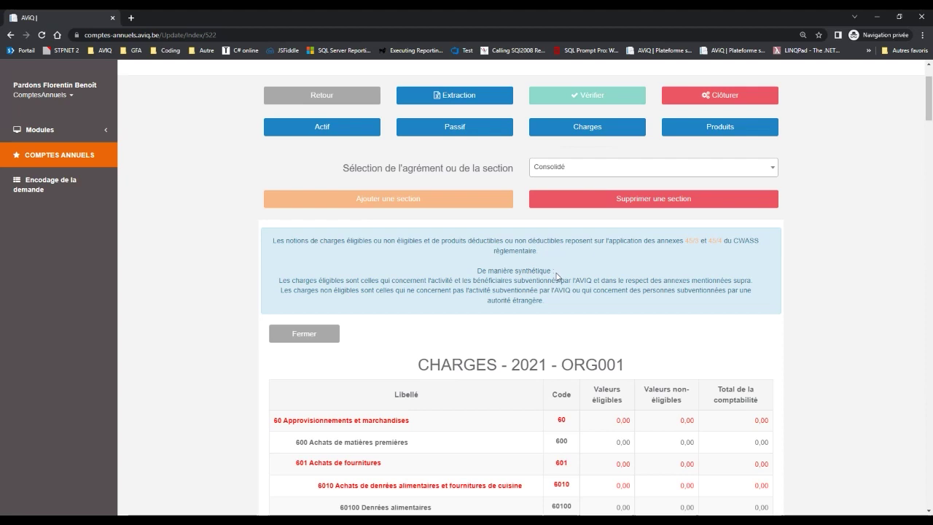
{"action": "scroll", "coordinate": [556, 276], "scroll_direction": "down", "scroll_amount": 3}
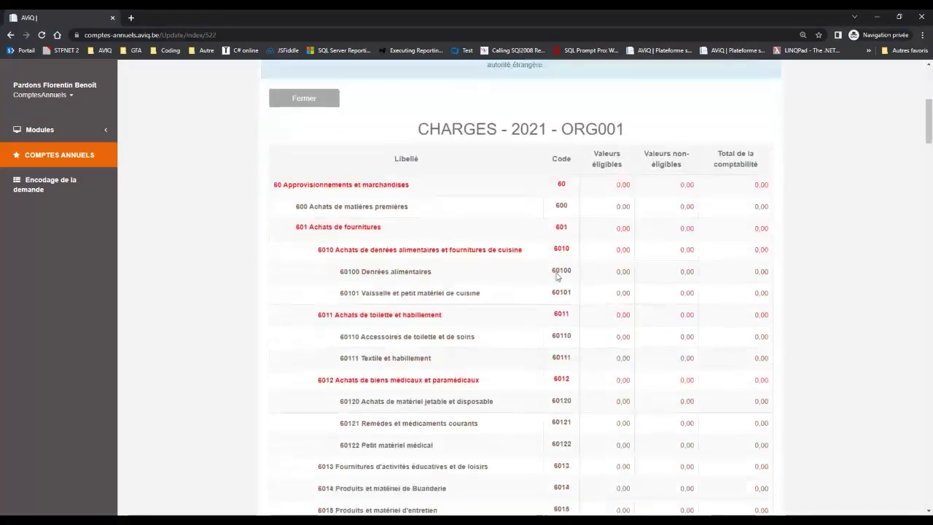
{"action": "scroll", "coordinate": [558, 268], "scroll_direction": "down", "scroll_amount": 1}
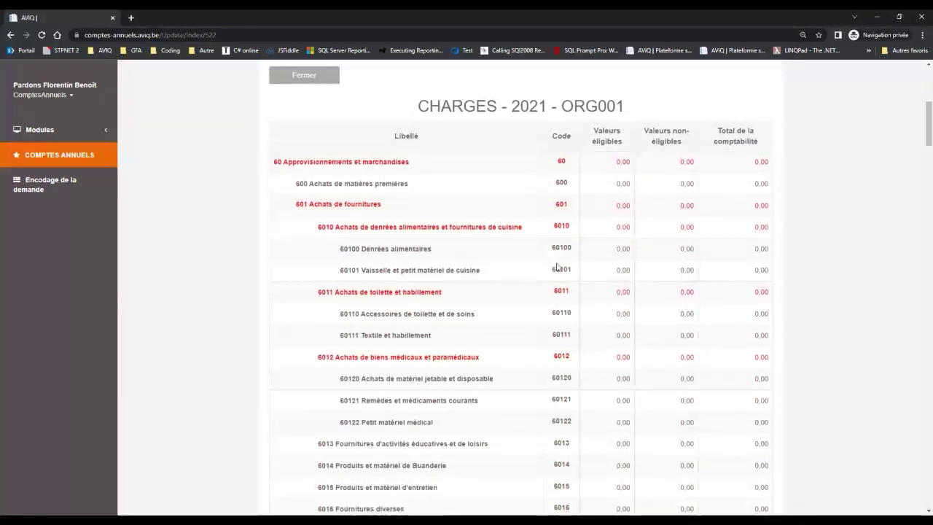
{"action": "scroll", "coordinate": [558, 268], "scroll_direction": "up", "scroll_amount": 3}
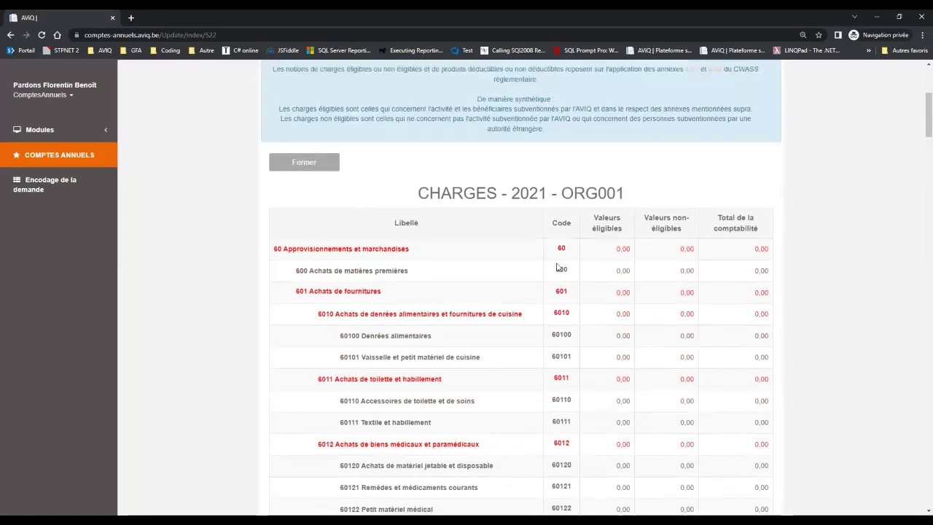
{"action": "scroll", "coordinate": [558, 264], "scroll_direction": "down", "scroll_amount": 4}
{"action": "scroll", "coordinate": [558, 265], "scroll_direction": "up", "scroll_amount": 3}
{"action": "scroll", "coordinate": [556, 267], "scroll_direction": "up", "scroll_amount": 2}
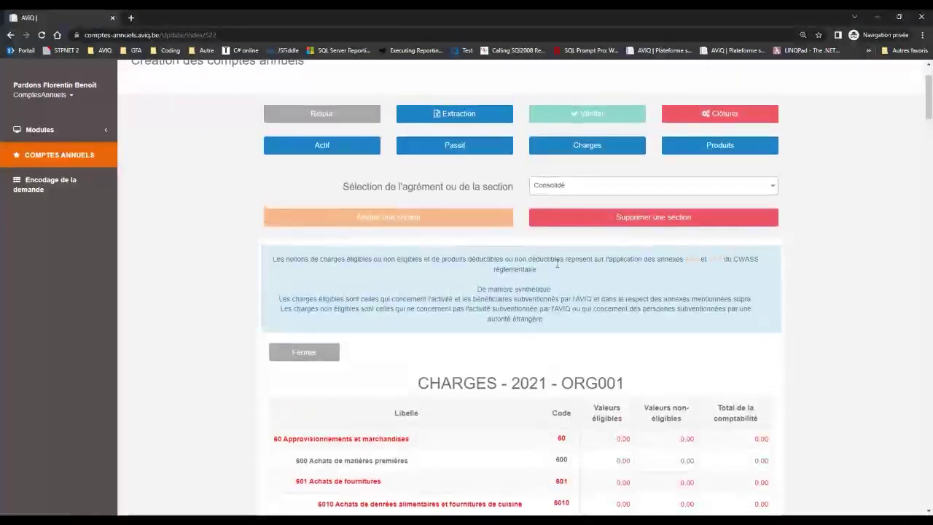
{"action": "left_click", "coordinate": [598, 192]}
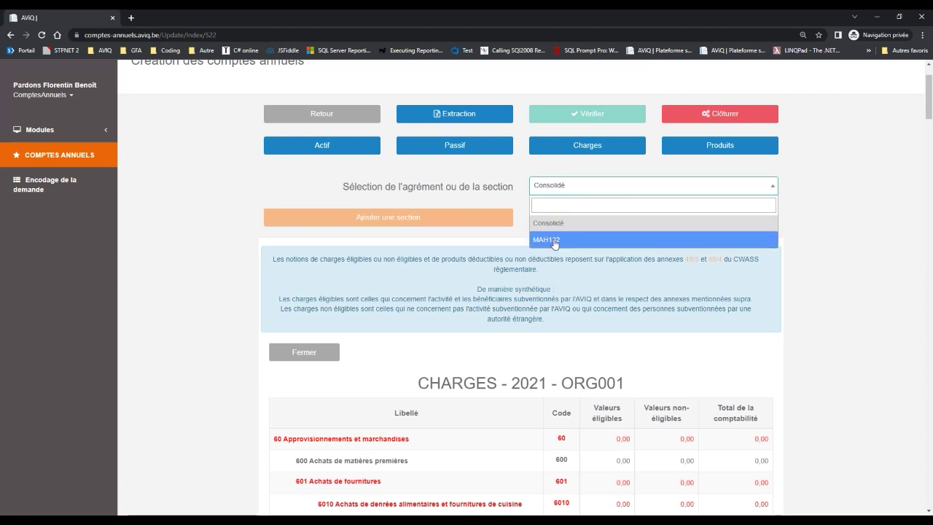
Switch the CHARGES view to section MAH132 and review its values.
{"action": "left_click", "coordinate": [555, 243]}
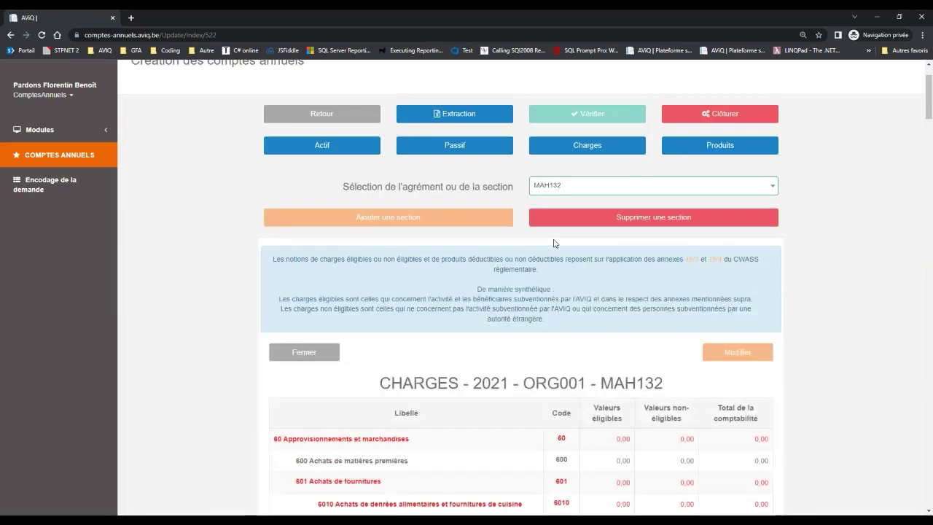
{"action": "scroll", "coordinate": [554, 243], "scroll_direction": "down", "scroll_amount": 2}
{"action": "scroll", "coordinate": [555, 240], "scroll_direction": "down", "scroll_amount": 1}
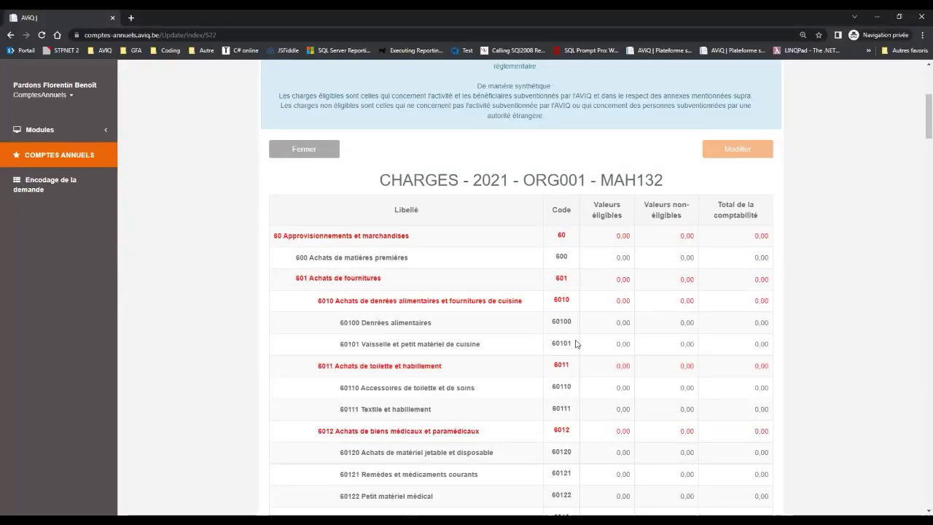
{"action": "scroll", "coordinate": [576, 343], "scroll_direction": "down", "scroll_amount": 1}
{"action": "scroll", "coordinate": [576, 343], "scroll_direction": "up", "scroll_amount": 2}
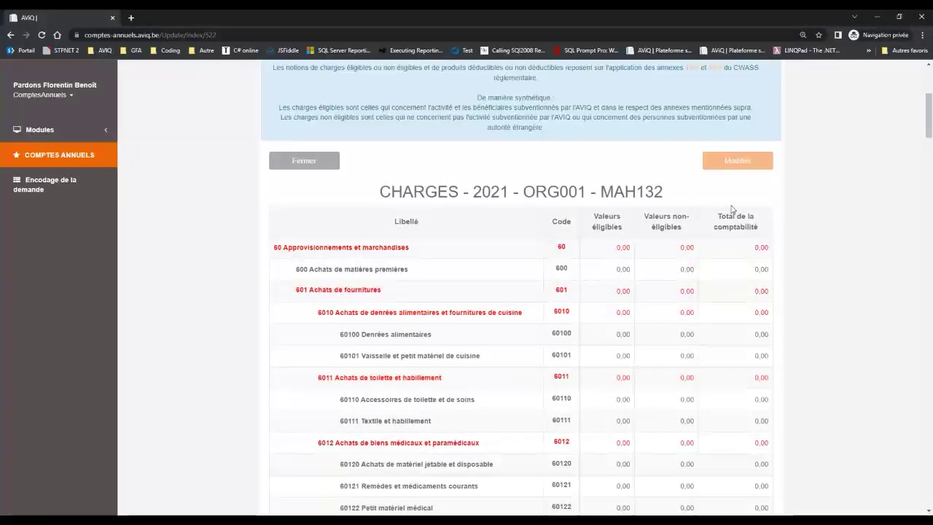
Start editing the MAH132 charges, then leave via Retour and confirm discarding the entries.
{"action": "left_click", "coordinate": [716, 162]}
{"action": "left_click", "coordinate": [737, 161]}
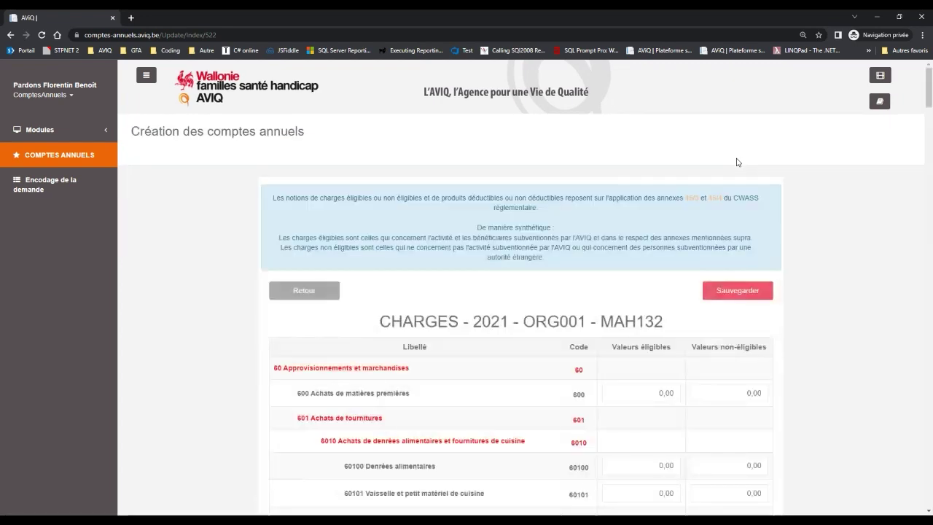
{"action": "scroll", "coordinate": [562, 351], "scroll_direction": "down", "scroll_amount": 1}
{"action": "scroll", "coordinate": [562, 351], "scroll_direction": "down", "scroll_amount": 1}
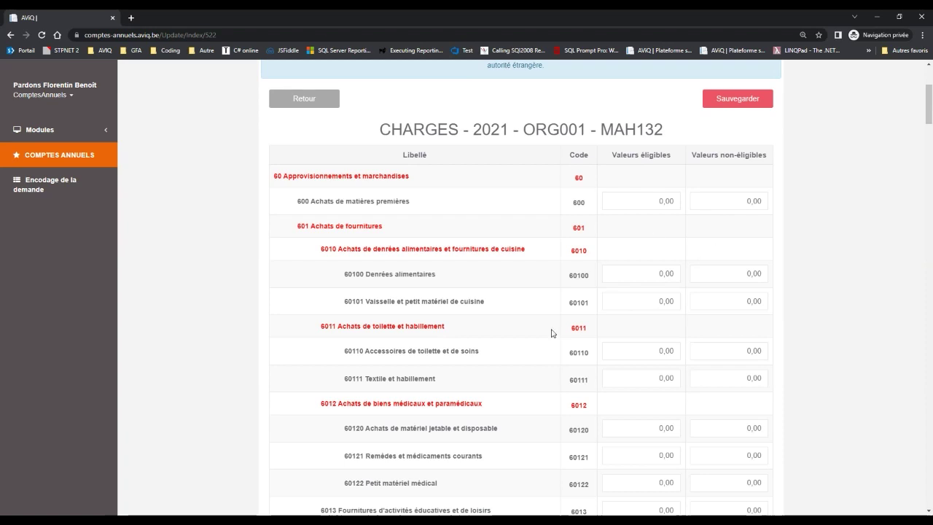
{"action": "scroll", "coordinate": [552, 333], "scroll_direction": "up", "scroll_amount": 3}
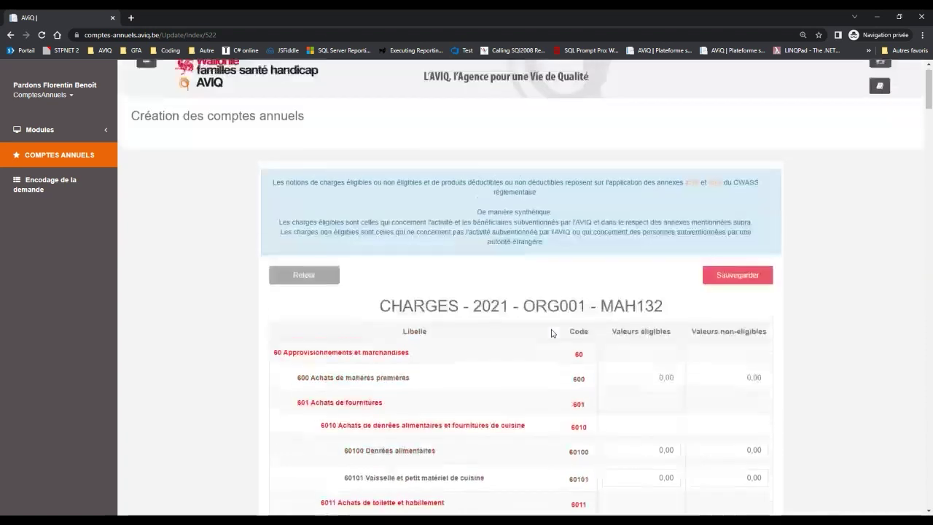
{"action": "left_click", "coordinate": [306, 274]}
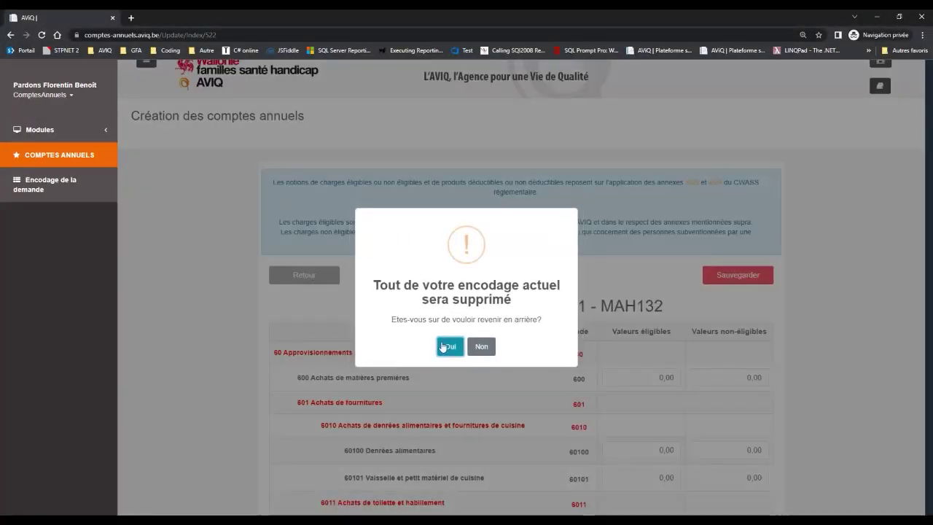
{"action": "left_click", "coordinate": [450, 347]}
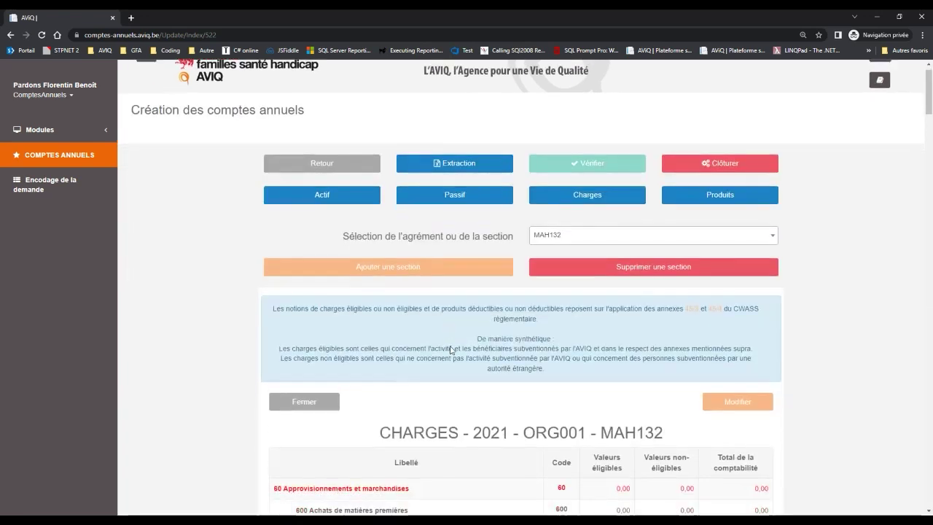
Add a new CHARGES section named TEST.
{"action": "scroll", "coordinate": [451, 218], "scroll_direction": "down", "scroll_amount": 1}
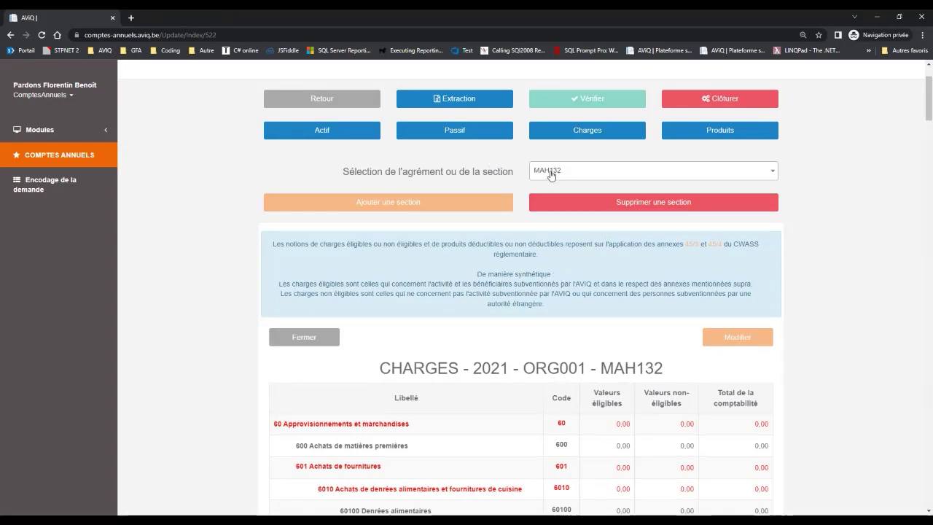
{"action": "left_click", "coordinate": [434, 204]}
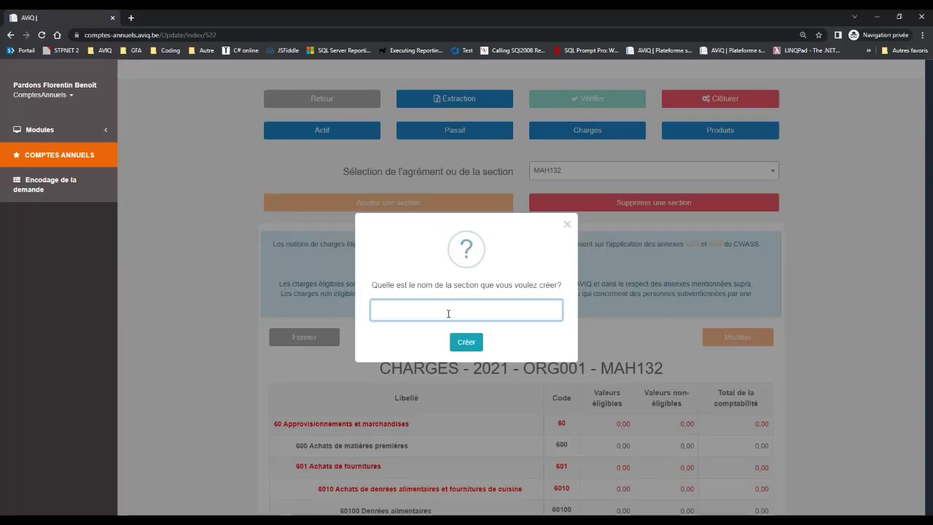
{"action": "type", "text": "TEST"}
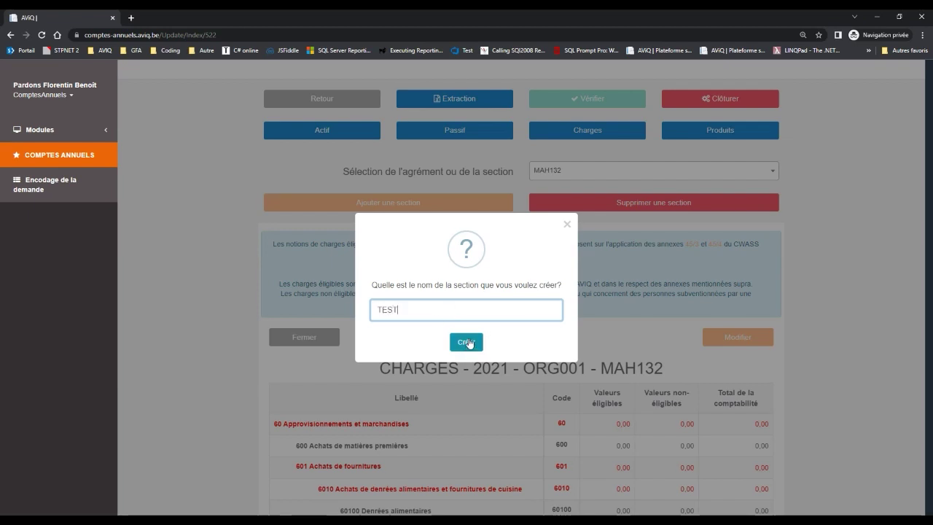
{"action": "left_click", "coordinate": [467, 344]}
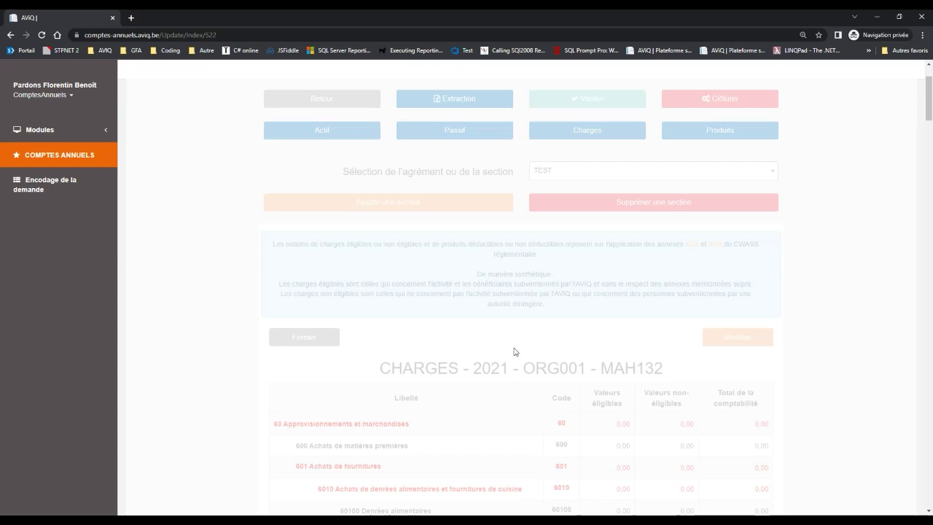
Save eligible 1 and non-eligible 2 for items 600, 60100 and 60101 in TEST.
{"action": "scroll", "coordinate": [604, 349], "scroll_direction": "down", "scroll_amount": 1}
{"action": "scroll", "coordinate": [604, 348], "scroll_direction": "down", "scroll_amount": 1}
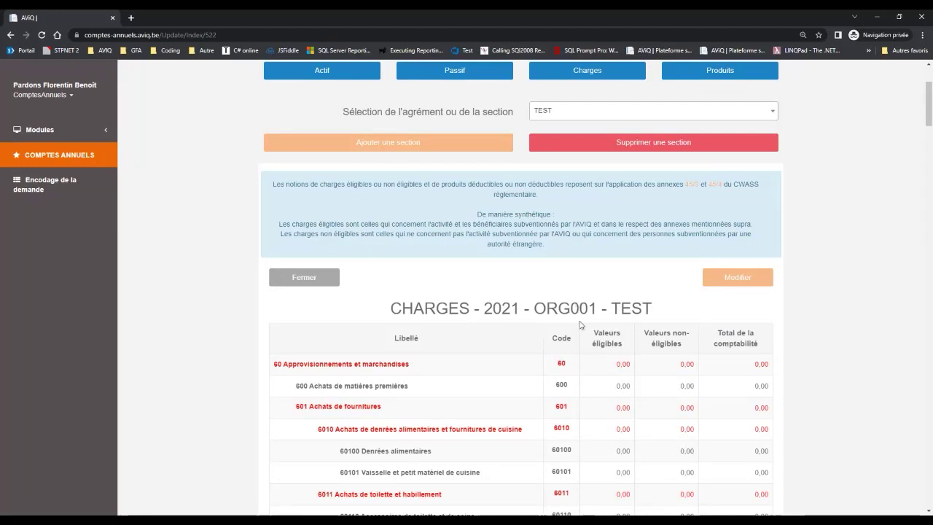
{"action": "left_click", "coordinate": [721, 278]}
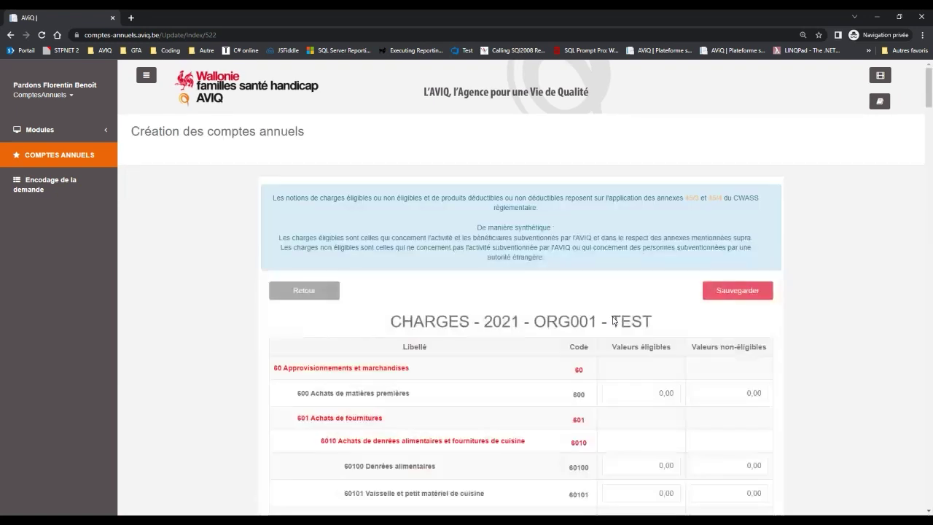
{"action": "scroll", "coordinate": [687, 267], "scroll_direction": "down", "scroll_amount": 2}
{"action": "left_click", "coordinate": [654, 285]}
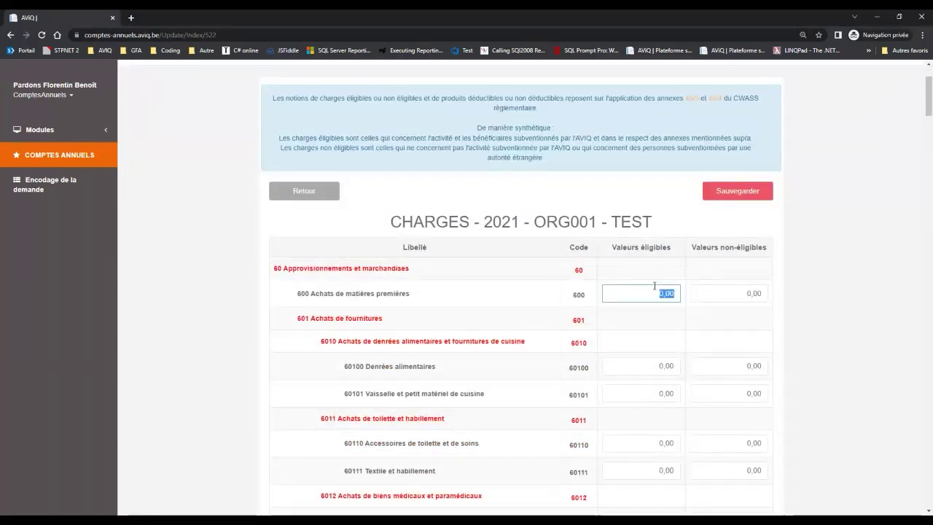
{"action": "type", "text": "1\t2\t1\t2\t1\t2"}
{"action": "key", "text": "Tab"}
{"action": "left_click", "coordinate": [727, 192]}
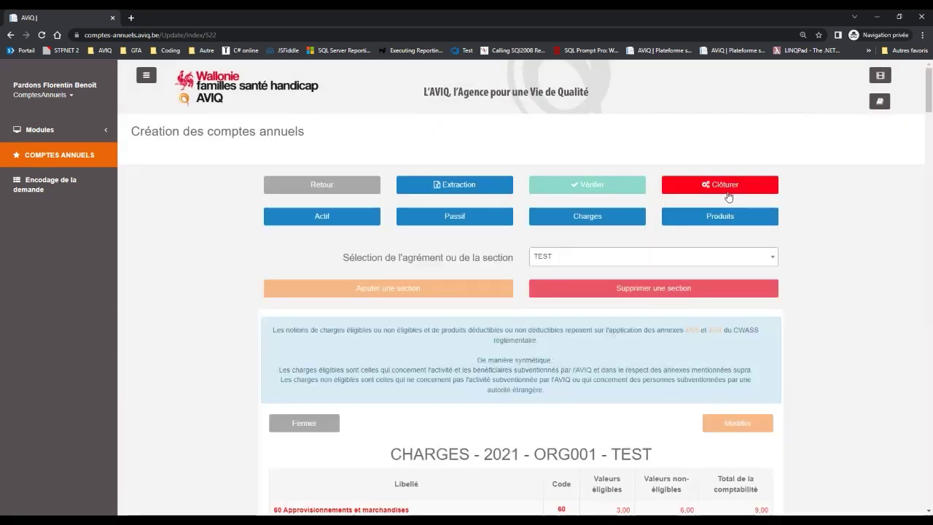
Switch the CHARGES - 2021 - ORG001 table to the Consolidé view to review totals.
{"action": "scroll", "coordinate": [591, 431], "scroll_direction": "down", "scroll_amount": 4}
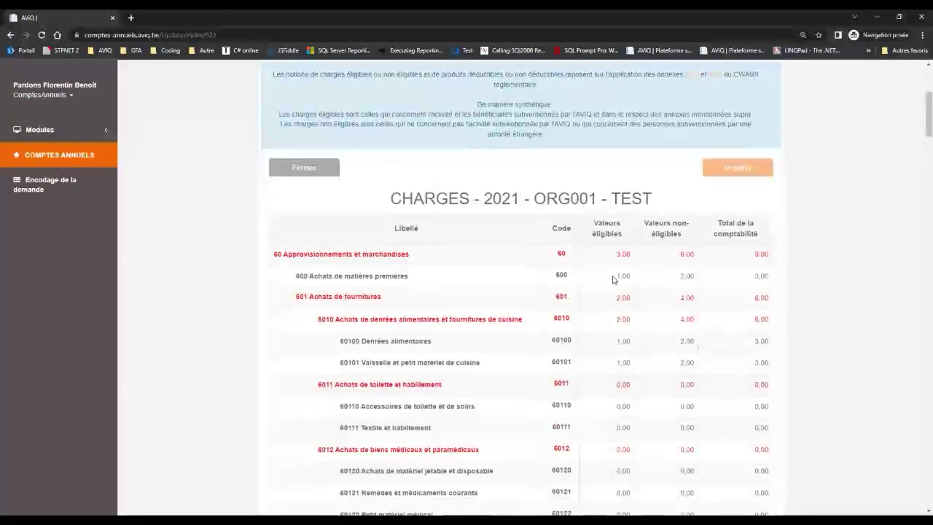
{"action": "scroll", "coordinate": [672, 315], "scroll_direction": "up", "scroll_amount": 3}
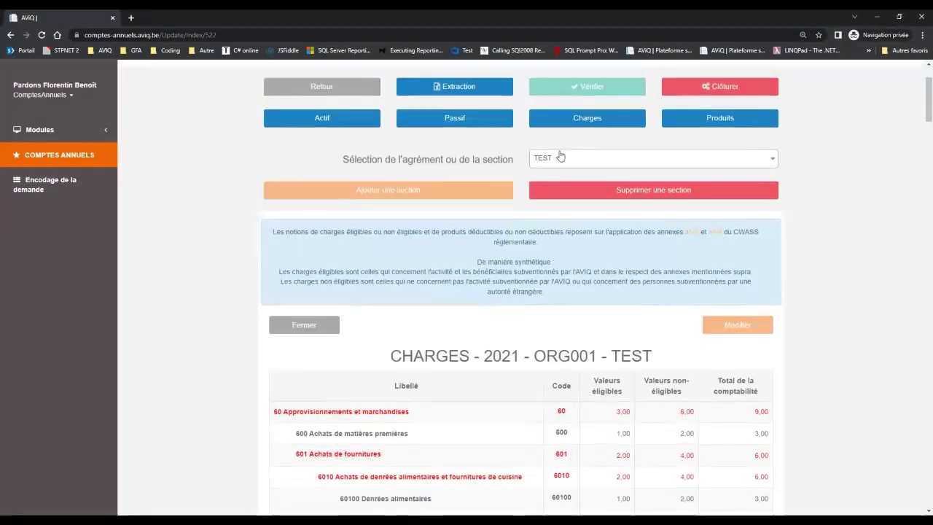
{"action": "left_click", "coordinate": [559, 156]}
{"action": "left_click", "coordinate": [557, 197]}
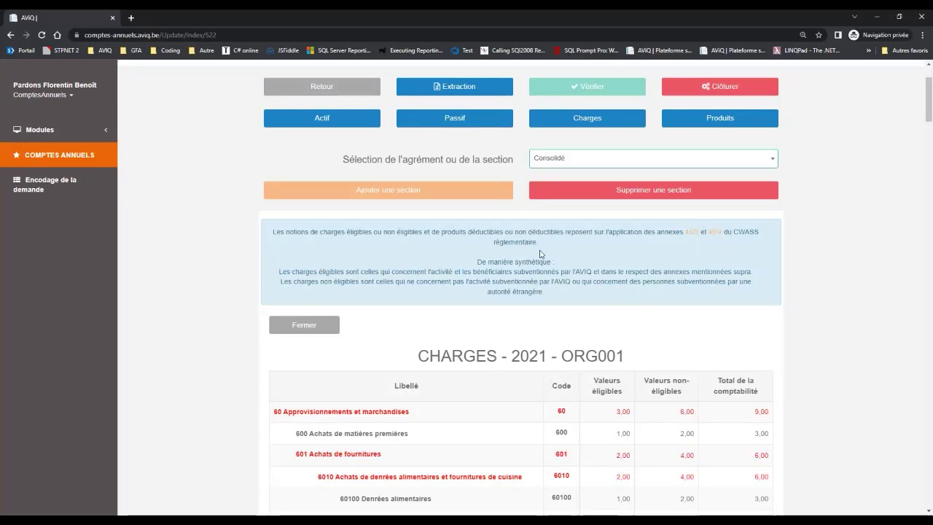
Select the TEST section and delete it with Supprimer une section, confirming with Oui.
{"action": "left_click", "coordinate": [619, 158]}
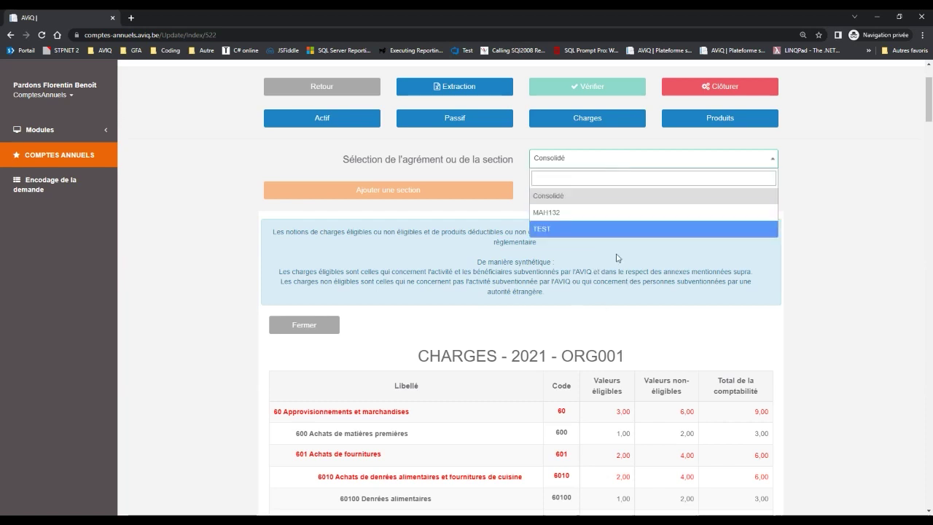
{"action": "left_click", "coordinate": [594, 269]}
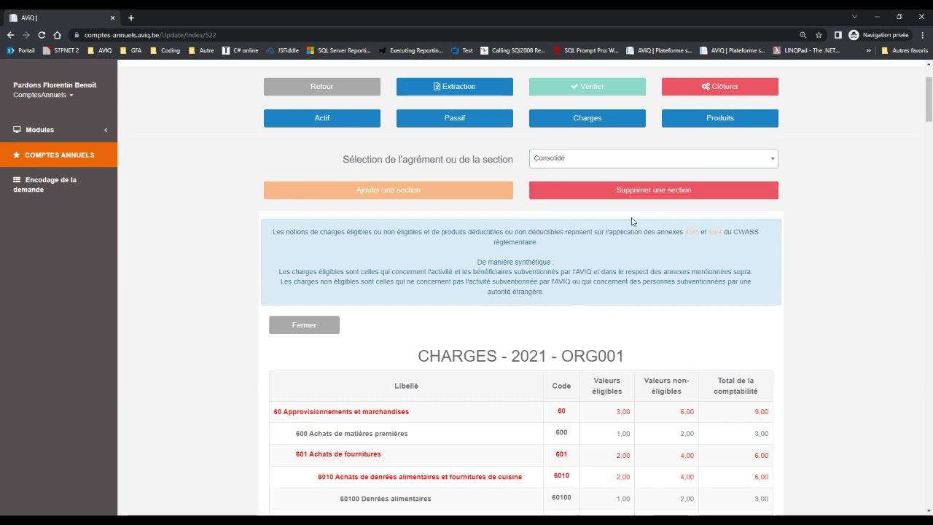
{"action": "left_click", "coordinate": [616, 161]}
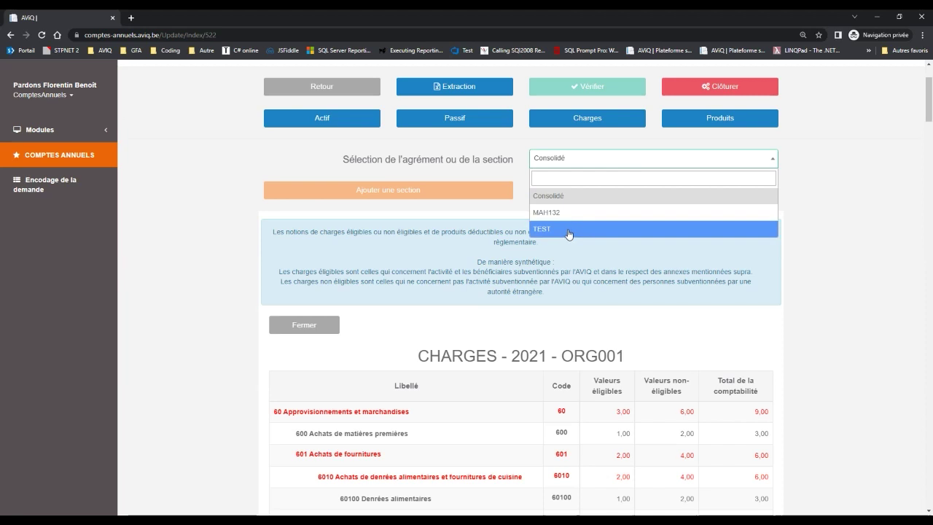
{"action": "left_click", "coordinate": [569, 231]}
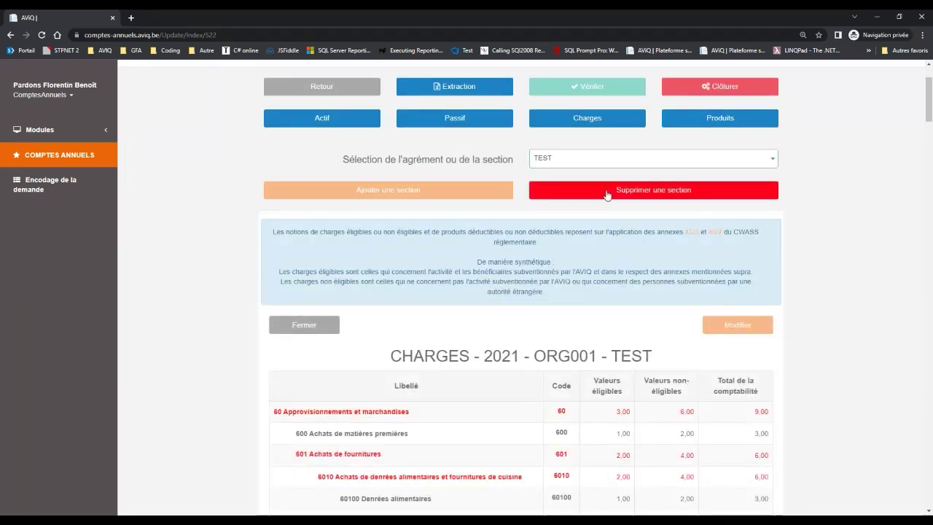
{"action": "left_click", "coordinate": [605, 192]}
{"action": "left_click", "coordinate": [446, 329]}
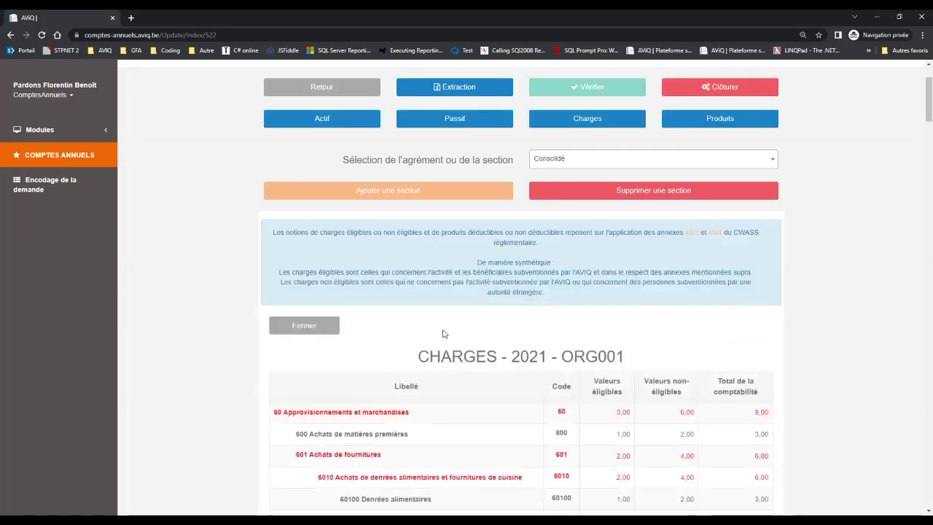
{"action": "left_click", "coordinate": [583, 160]}
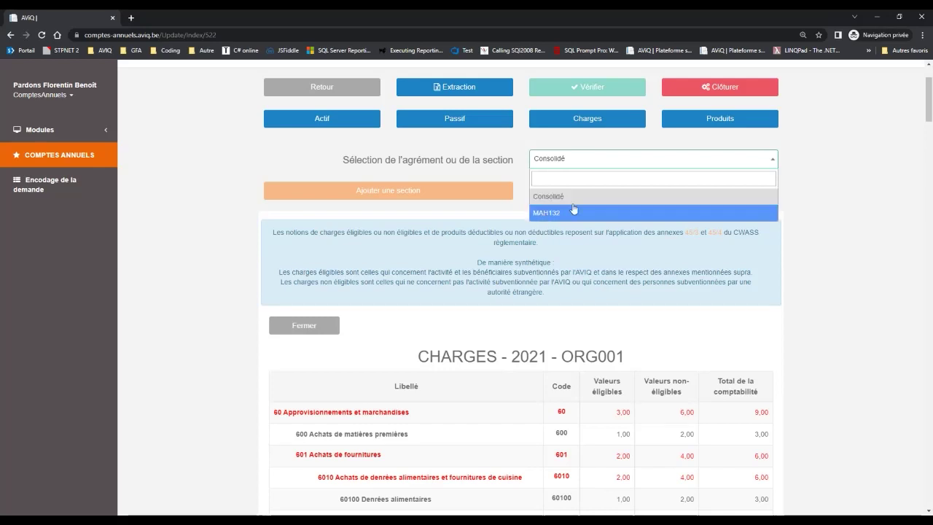
{"action": "left_click", "coordinate": [565, 294]}
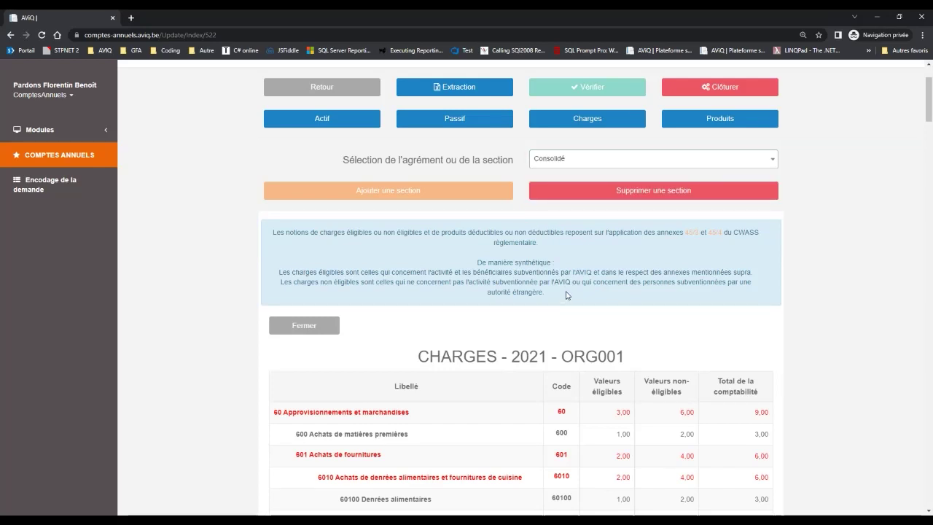
{"action": "scroll", "coordinate": [565, 295], "scroll_direction": "up", "scroll_amount": 1}
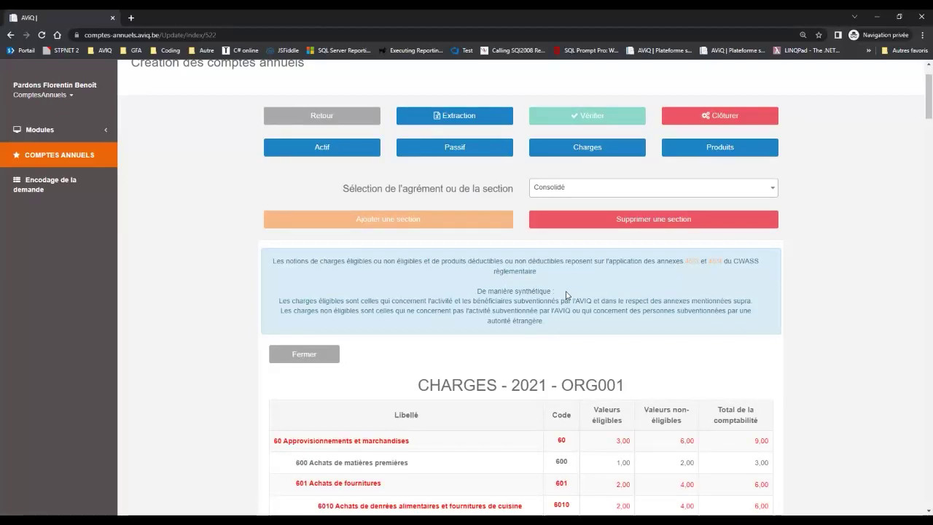
{"action": "scroll", "coordinate": [566, 295], "scroll_direction": "up", "scroll_amount": 1}
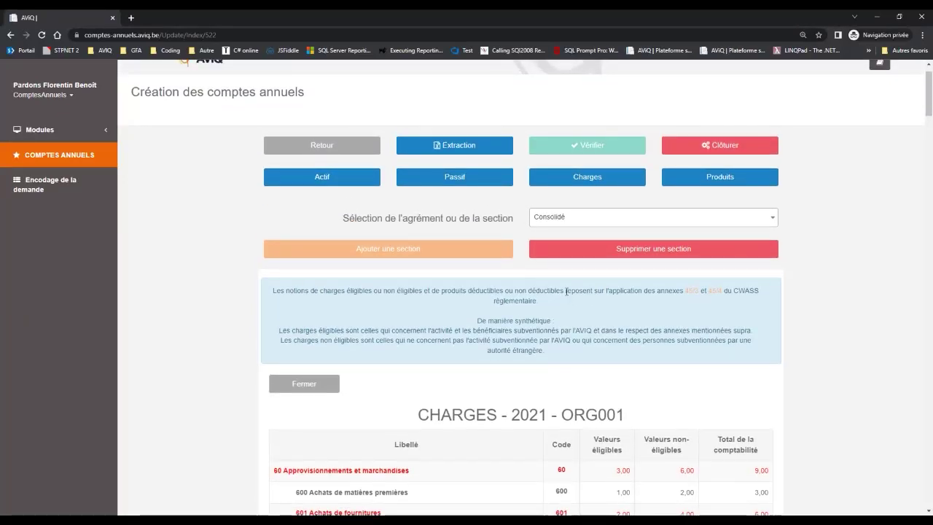
{"action": "left_click", "coordinate": [625, 216]}
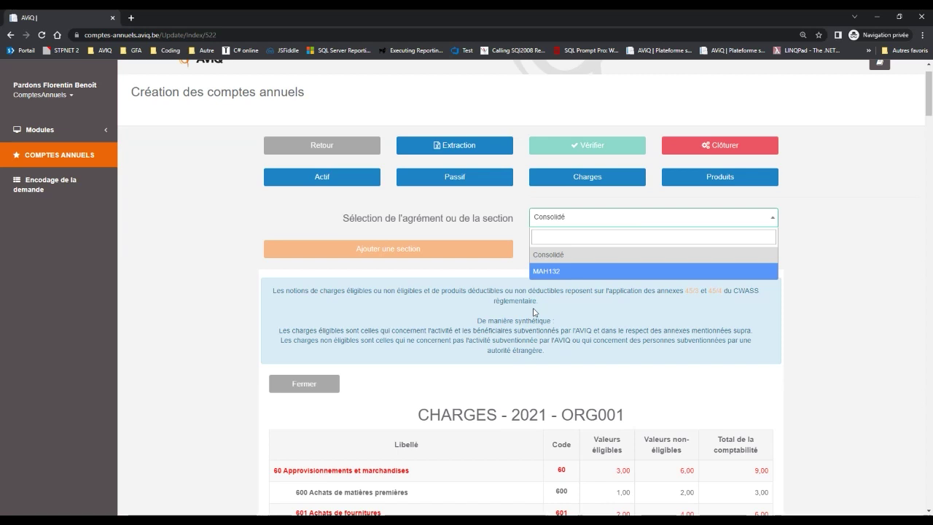
{"action": "left_click", "coordinate": [534, 312]}
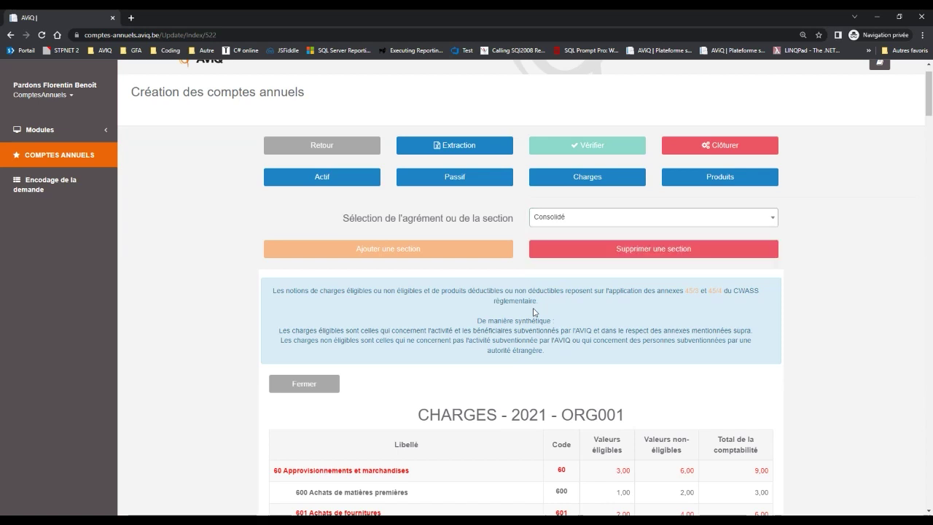
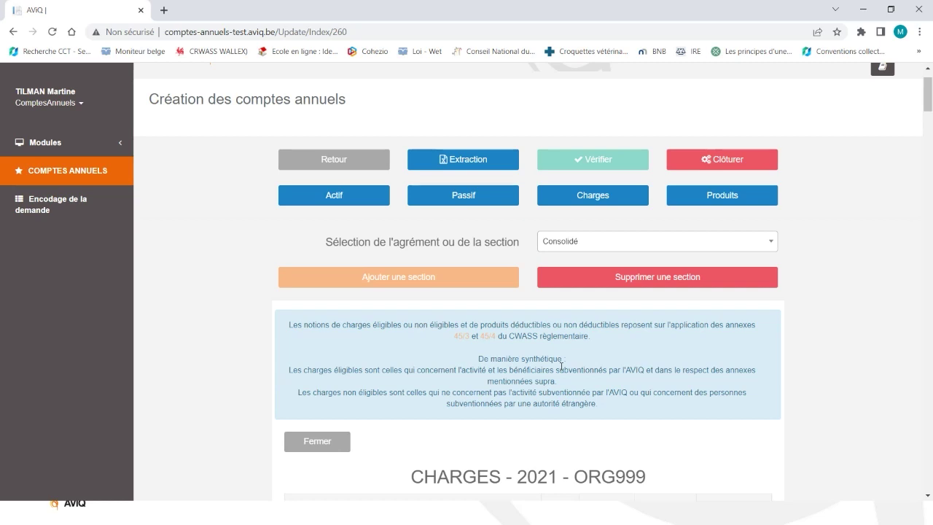
Scroll to the CHARGES 2021 – ORG999 table and open the annex 45/3 regulation PDF.
{"action": "scroll", "coordinate": [561, 366], "scroll_direction": "down", "scroll_amount": 3}
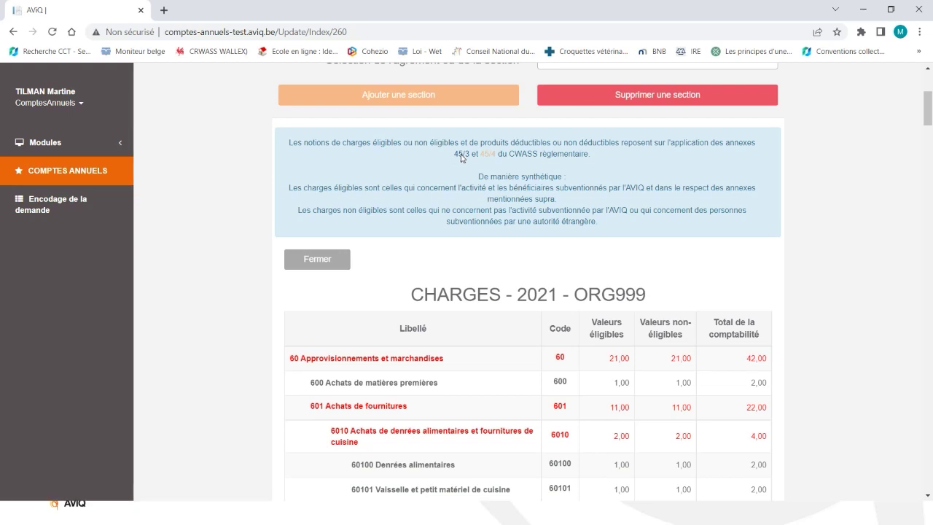
{"action": "left_click", "coordinate": [461, 154]}
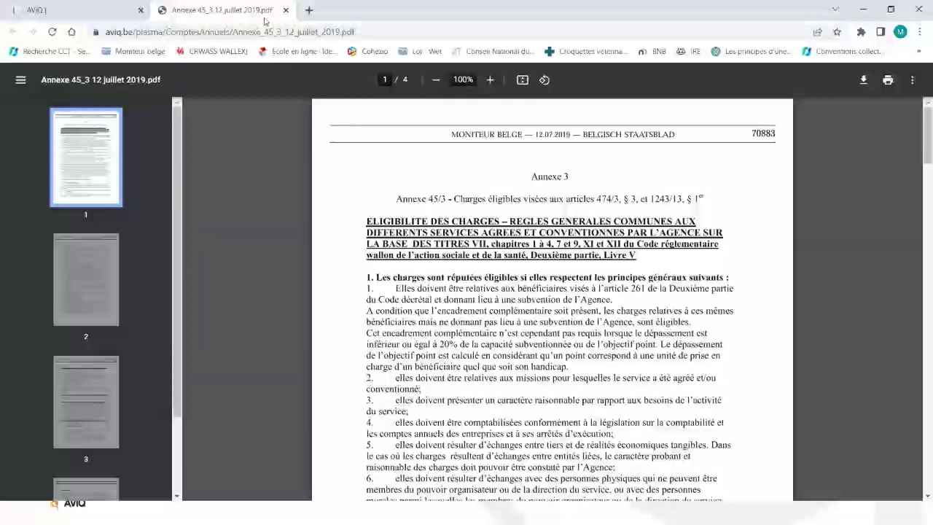
Swap the 45/3 PDF for annex 45/4, read to its Ancienneté pécuniaire section, and close it.
{"action": "left_click", "coordinate": [286, 10]}
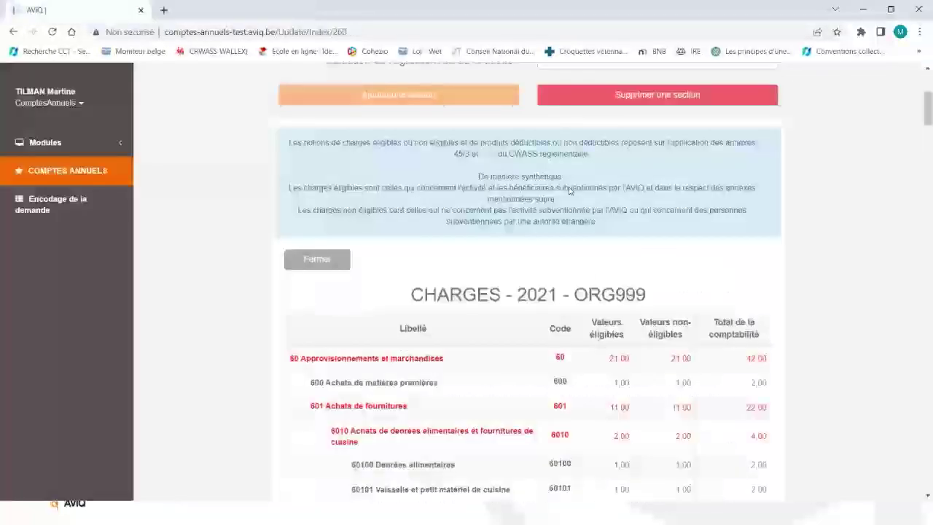
{"action": "left_click", "coordinate": [488, 157]}
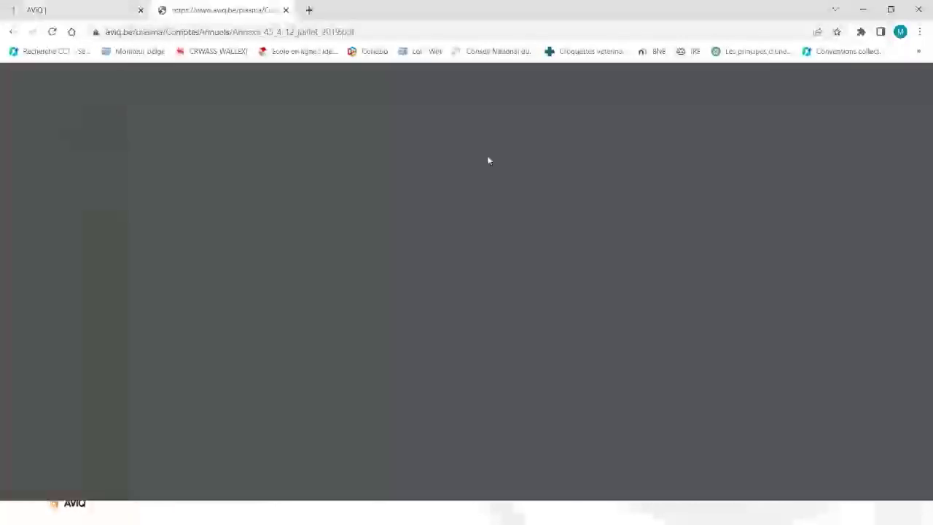
{"action": "scroll", "coordinate": [471, 175], "scroll_direction": "down", "scroll_amount": 1}
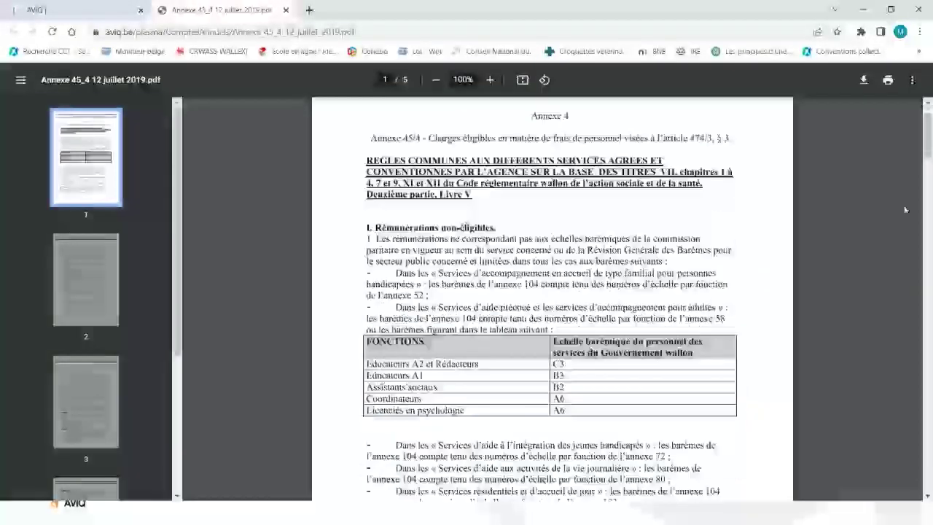
{"action": "left_click_drag", "start_coordinate": [929, 136], "coordinate": [929, 211]}
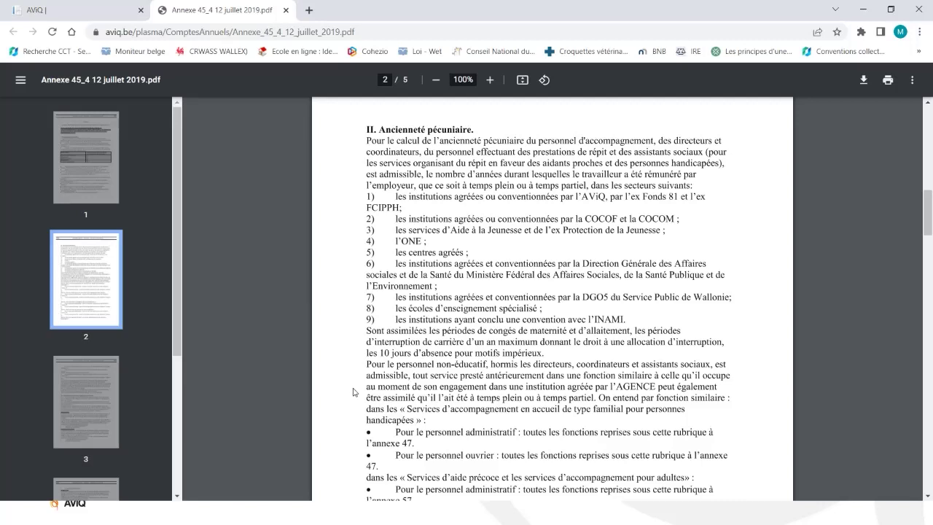
{"action": "left_click", "coordinate": [285, 10]}
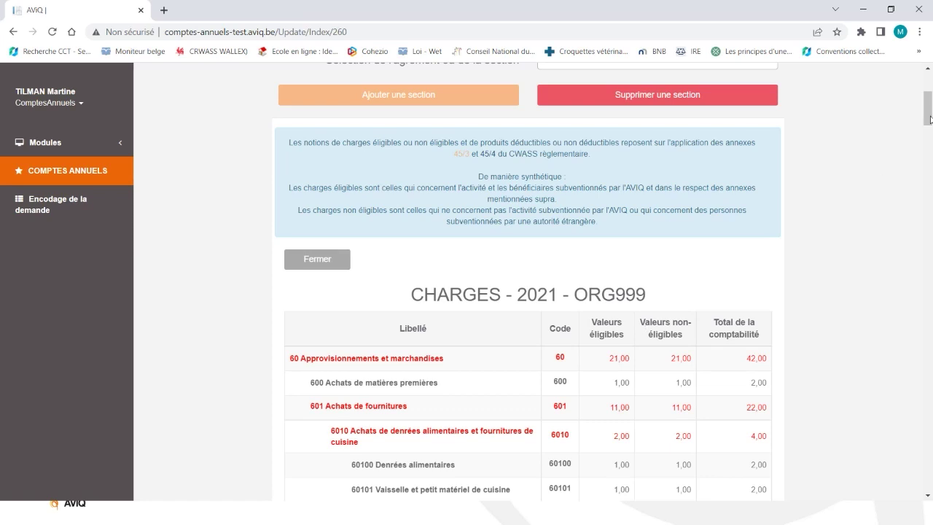
Scroll the charges table down to account 62 Rémunérations (32,00) and read row 622's info tooltip.
{"action": "left_click_drag", "start_coordinate": [927, 116], "coordinate": [929, 259]}
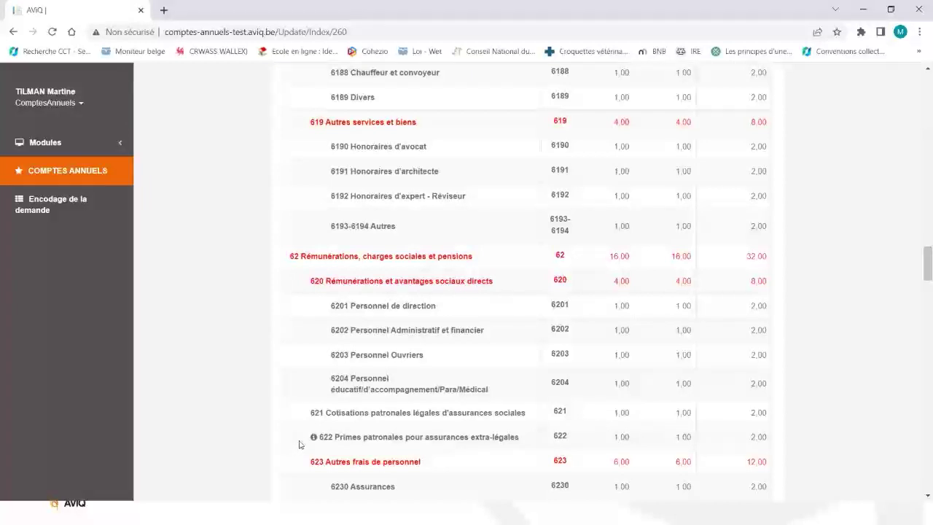
{"action": "mouse_move", "coordinate": [313, 440]}
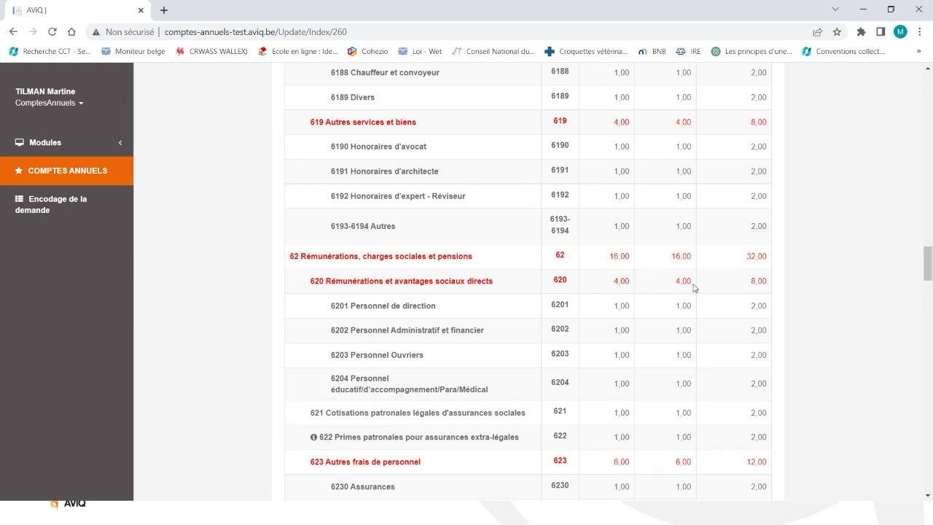
{"action": "left_click_drag", "start_coordinate": [925, 268], "coordinate": [927, 291]}
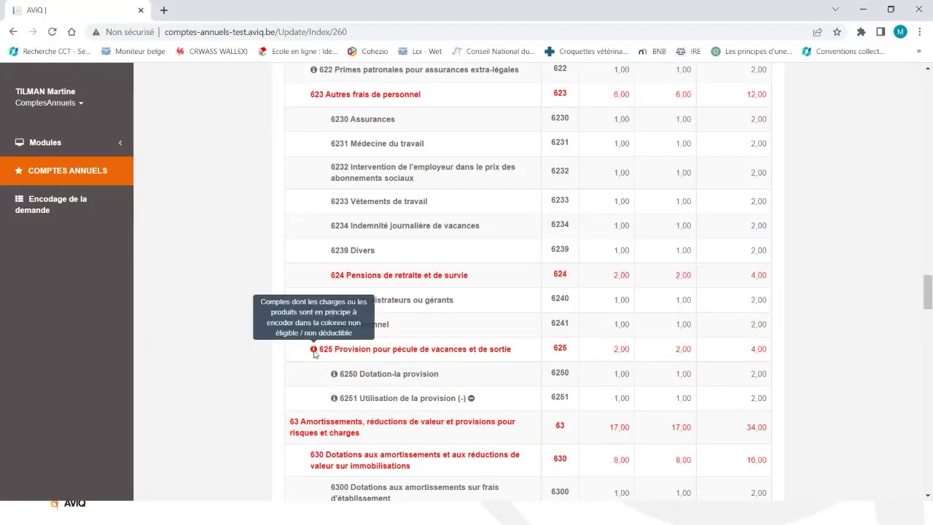
Read the non-eligibility tooltips on rows 625, 6250, 6251, 6308 and 6309 while scrolling down.
{"action": "mouse_move", "coordinate": [333, 376]}
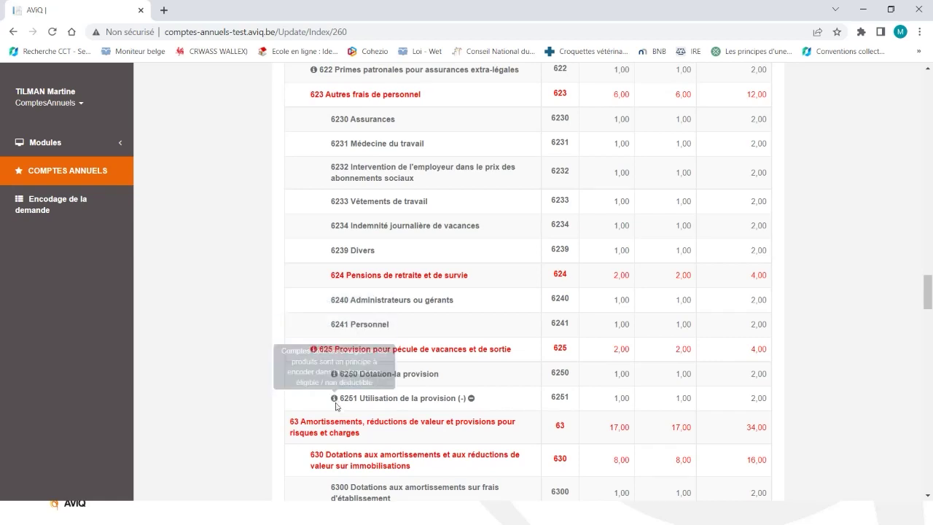
{"action": "mouse_move", "coordinate": [336, 400]}
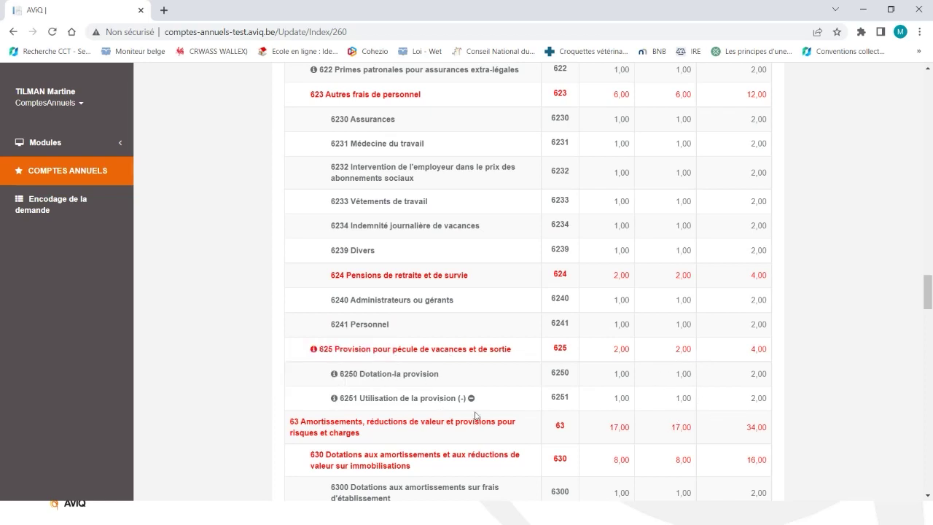
{"action": "mouse_move", "coordinate": [472, 399]}
{"action": "left_click_drag", "start_coordinate": [924, 294], "coordinate": [927, 328]}
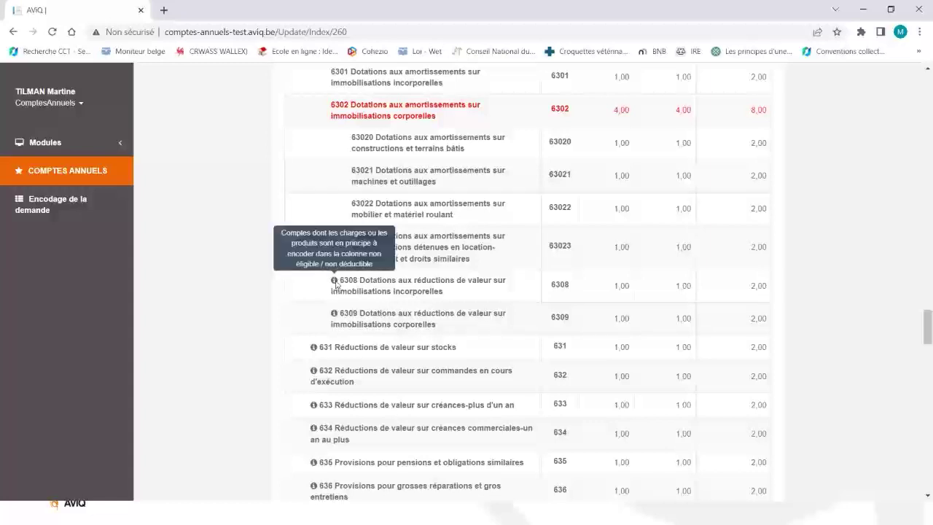
{"action": "mouse_move", "coordinate": [334, 316]}
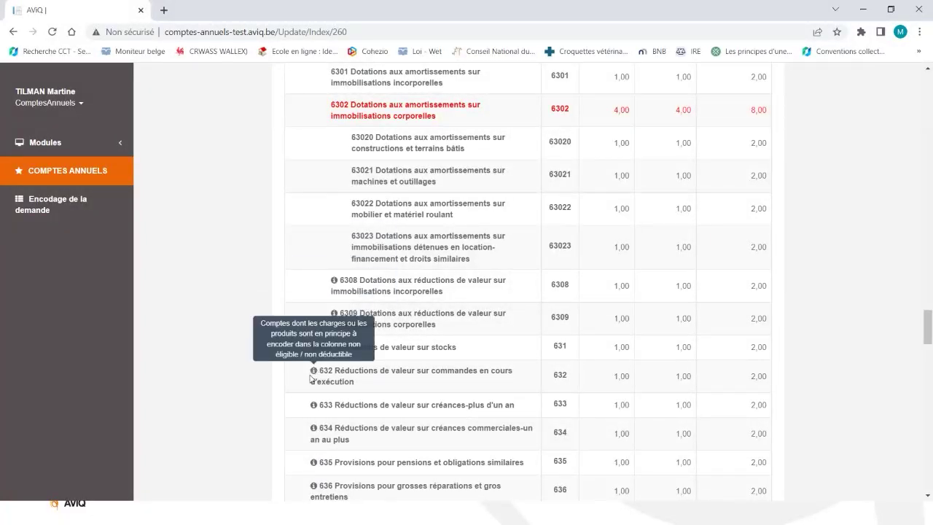
{"action": "left_click_drag", "start_coordinate": [928, 328], "coordinate": [925, 351]}
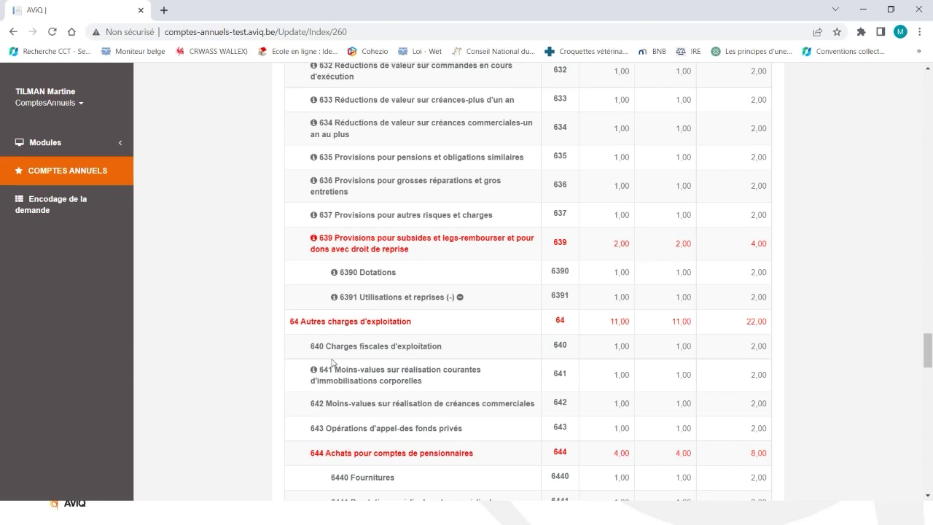
Return from the account 64 rows to the top of the ORG999 charges page.
{"action": "left_click_drag", "start_coordinate": [927, 350], "coordinate": [929, 88]}
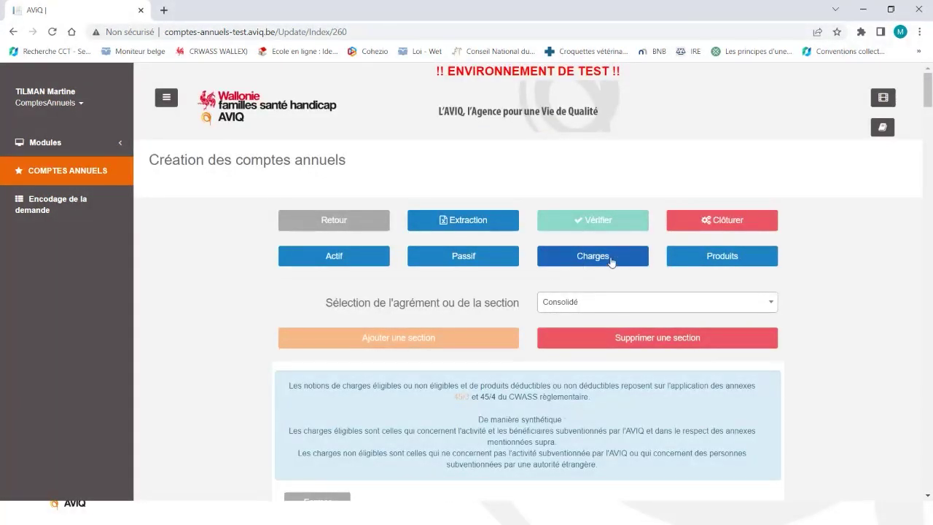
Sign back in via internal authentication and scroll the 2021 annual-accounts list toward ORG010.
{"action": "left_click", "coordinate": [693, 256]}
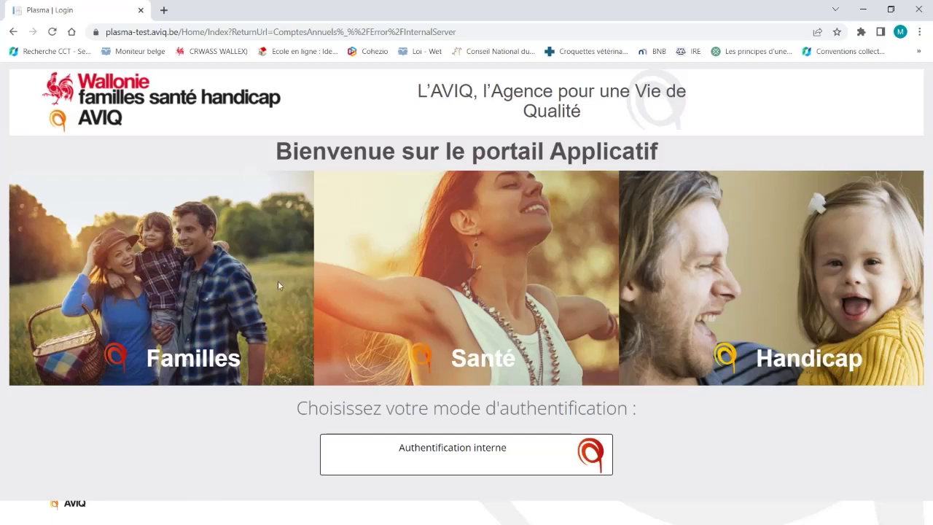
{"action": "left_click", "coordinate": [474, 467]}
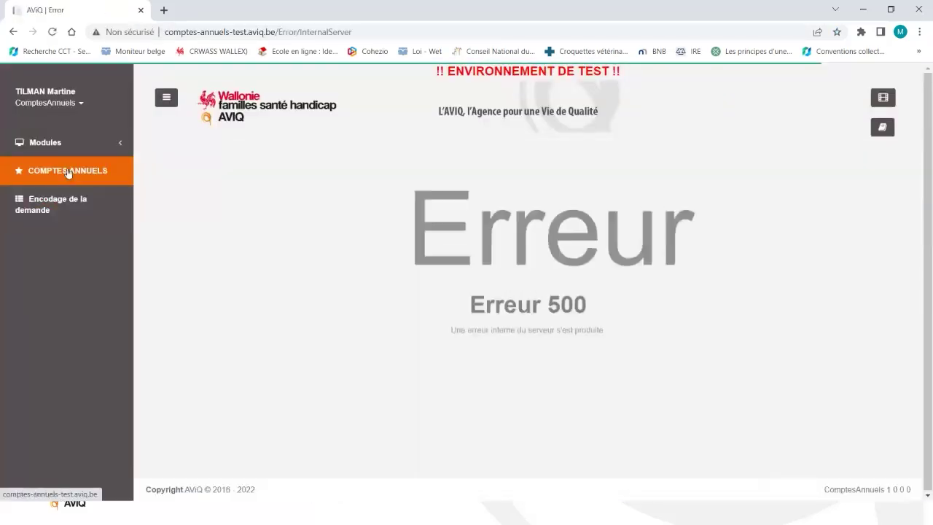
{"action": "left_click", "coordinate": [67, 172]}
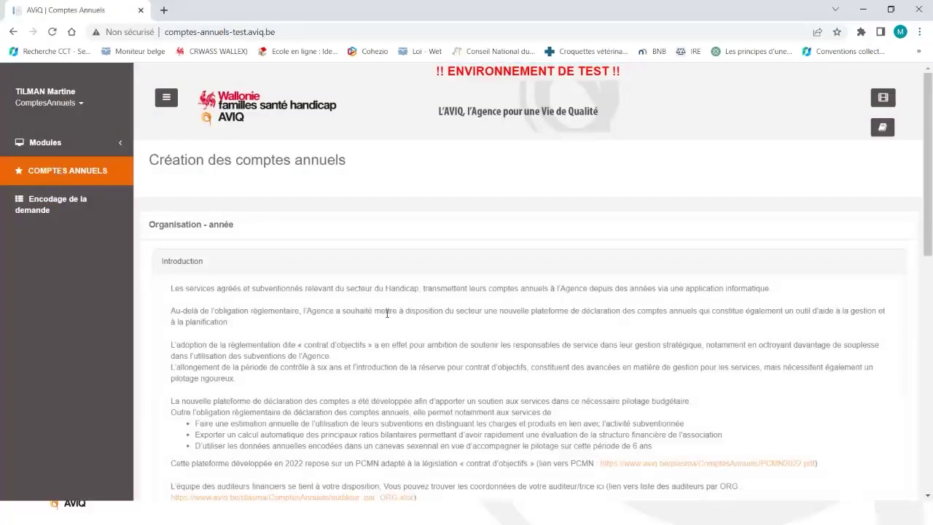
{"action": "scroll", "coordinate": [440, 330], "scroll_direction": "down", "scroll_amount": 3}
{"action": "scroll", "coordinate": [315, 393], "scroll_direction": "down", "scroll_amount": 3}
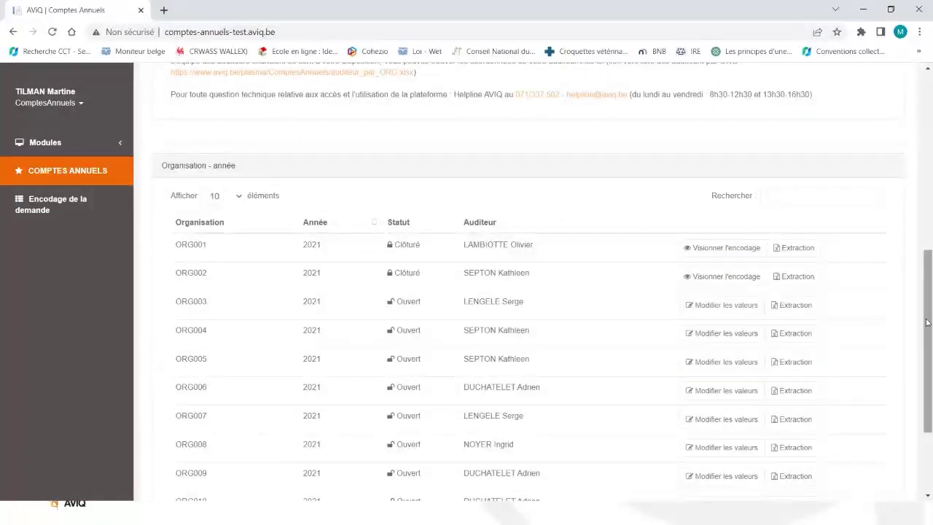
{"action": "scroll", "coordinate": [930, 314], "scroll_direction": "down", "scroll_amount": 2}
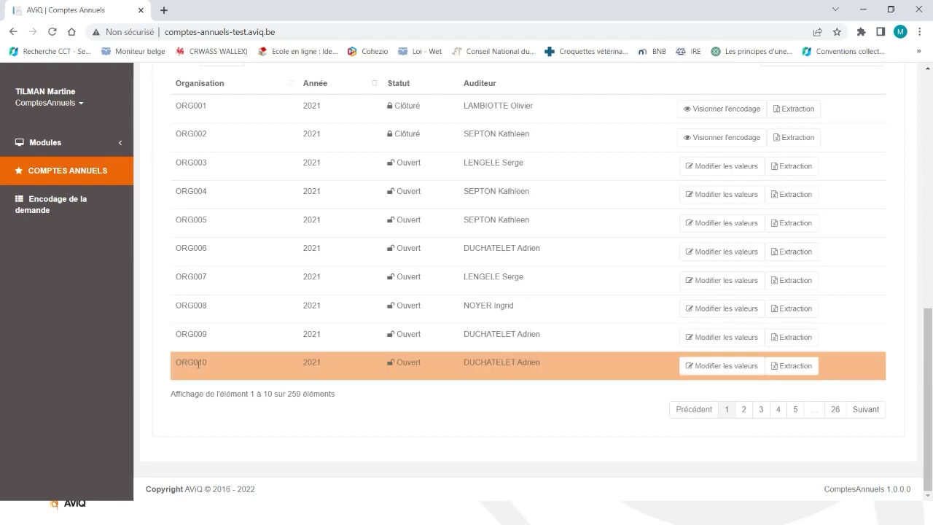
Open ORG010's 2021 PRODUITS table, scroll through its 74xx subsidy rows, then bring up CHARGES – ORG001.
{"action": "left_click", "coordinate": [721, 366]}
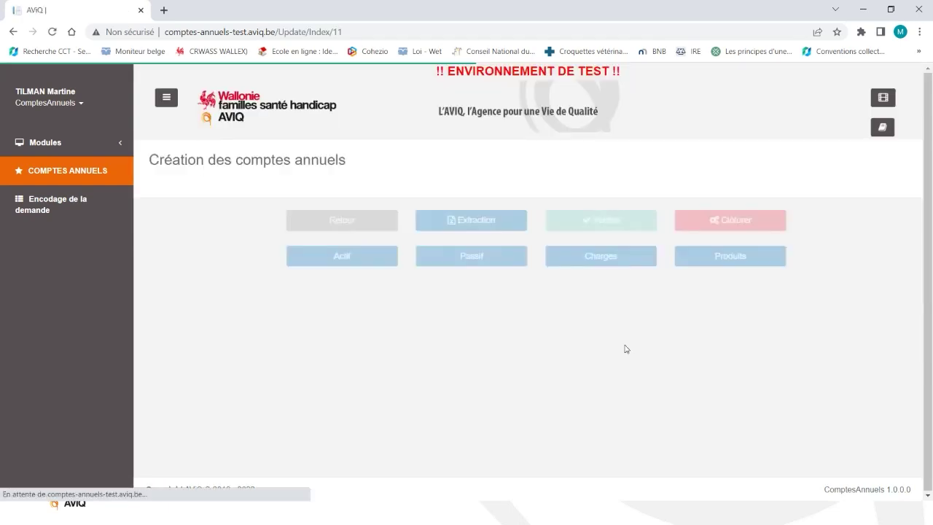
{"action": "left_click", "coordinate": [725, 264]}
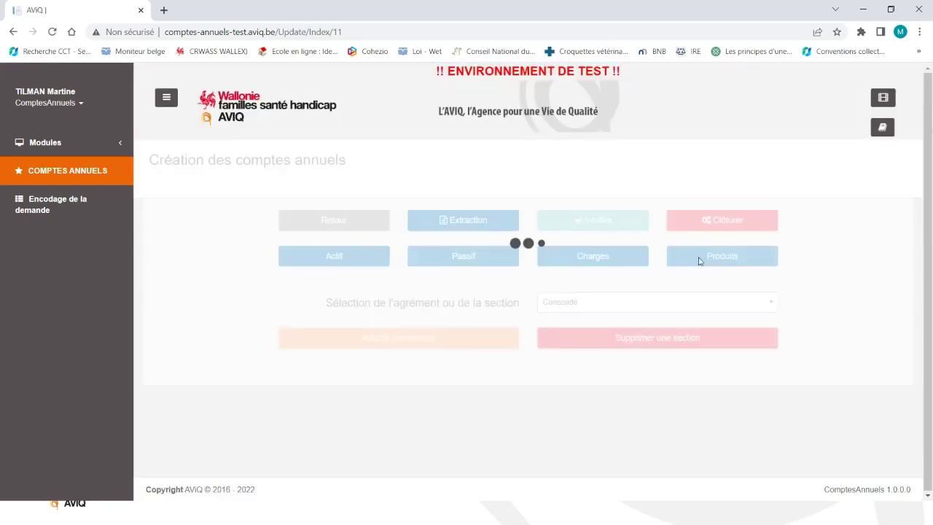
{"action": "scroll", "coordinate": [663, 306], "scroll_direction": "down", "scroll_amount": 2}
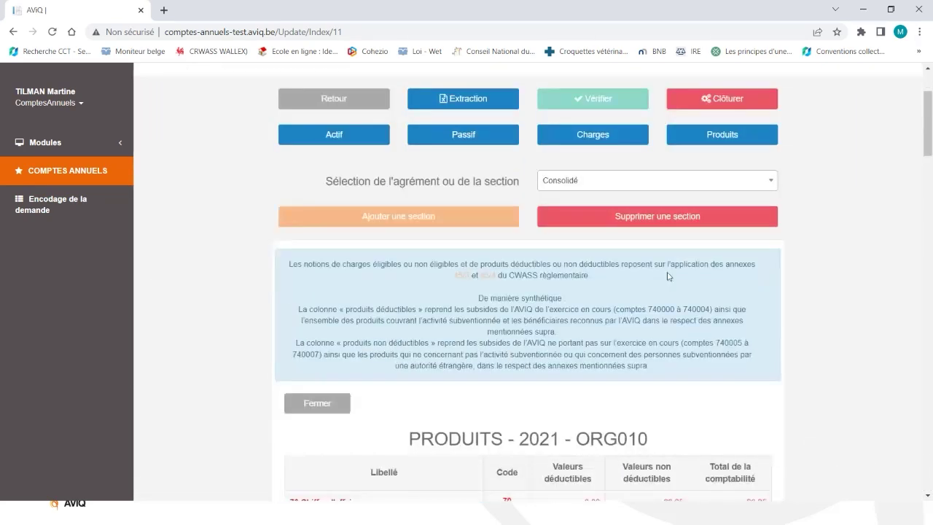
{"action": "scroll", "coordinate": [668, 276], "scroll_direction": "down", "scroll_amount": 2}
{"action": "scroll", "coordinate": [668, 275], "scroll_direction": "down", "scroll_amount": 4}
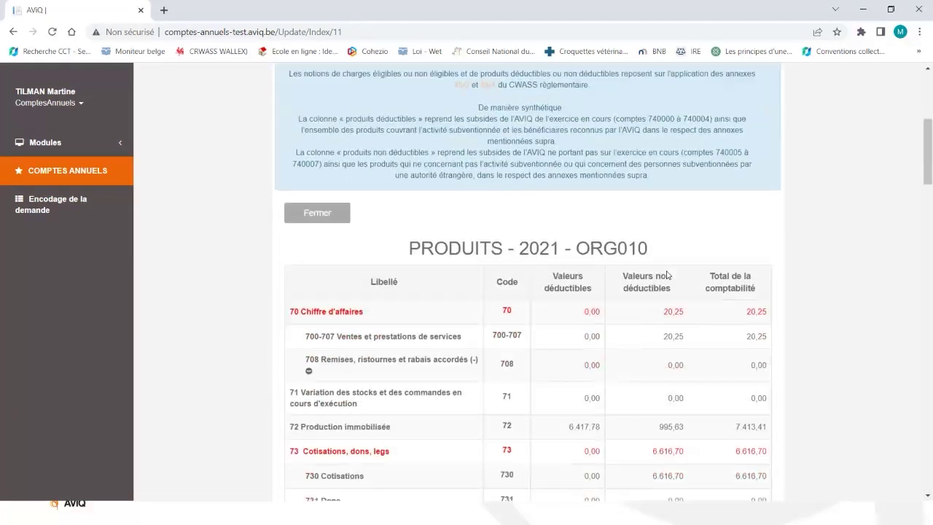
{"action": "scroll", "coordinate": [669, 273], "scroll_direction": "down", "scroll_amount": 5}
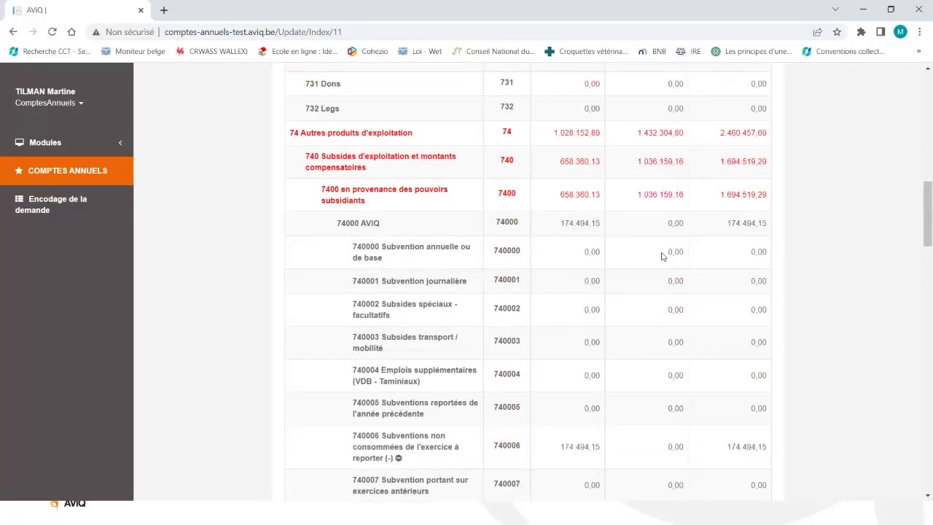
{"action": "scroll", "coordinate": [663, 256], "scroll_direction": "down", "scroll_amount": 1}
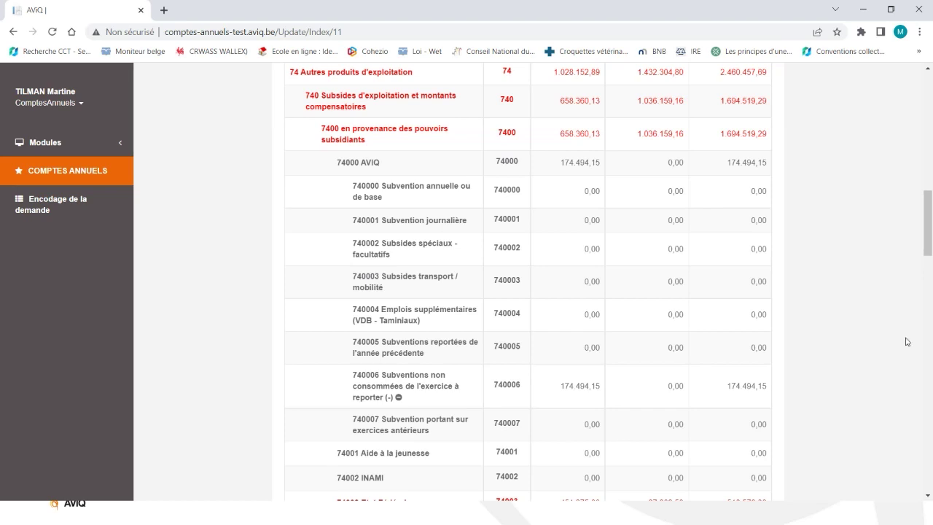
{"action": "left_click_drag", "start_coordinate": [927, 253], "coordinate": [930, 140]}
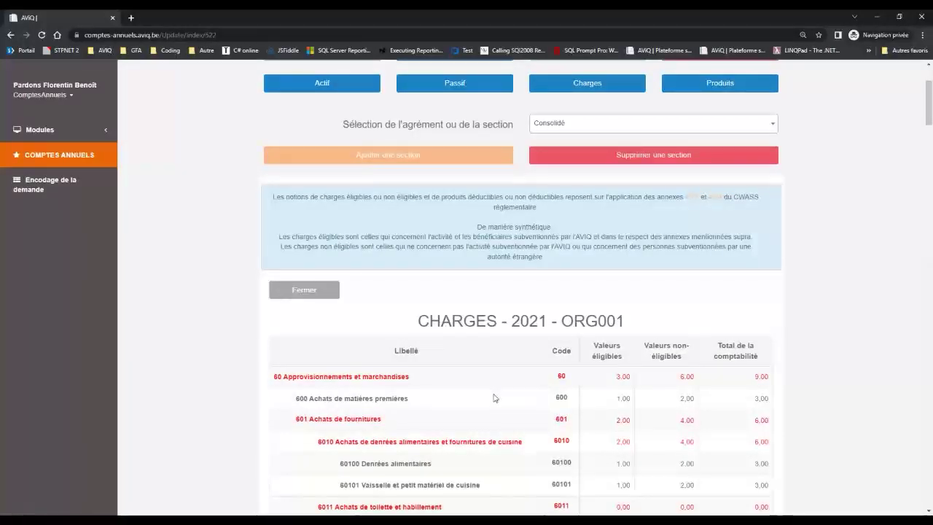
Export the annual accounts via Extraction and open the downloaded Récapitulatif (11).xlsx.
{"action": "scroll", "coordinate": [493, 397], "scroll_direction": "up", "scroll_amount": 2}
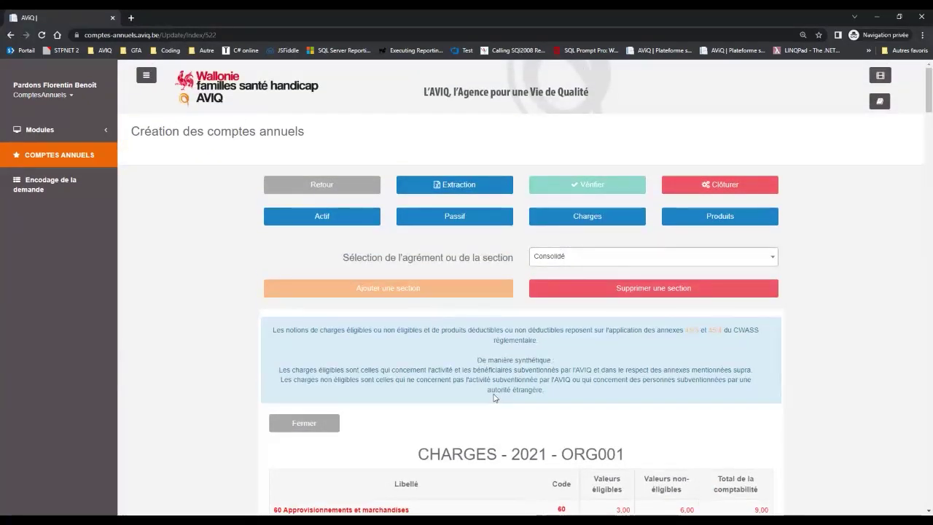
{"action": "scroll", "coordinate": [494, 397], "scroll_direction": "down", "scroll_amount": 1}
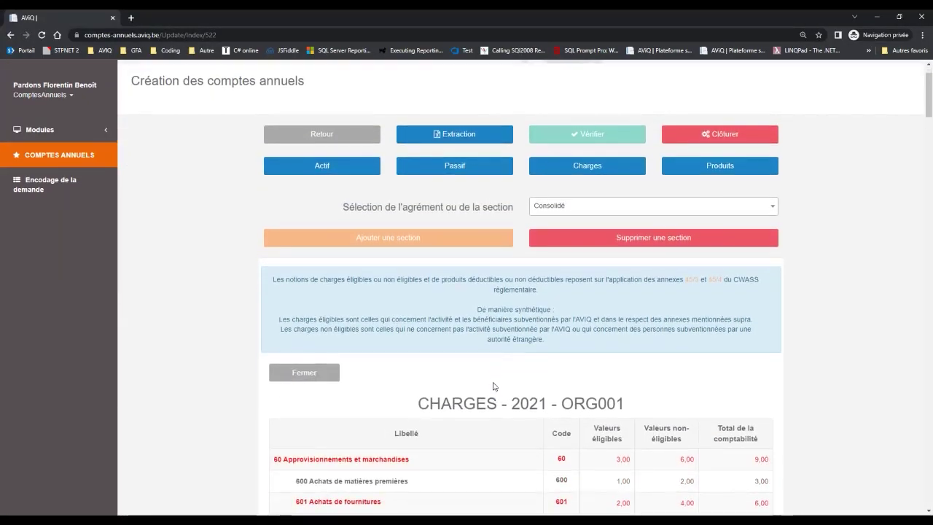
{"action": "left_click", "coordinate": [453, 138]}
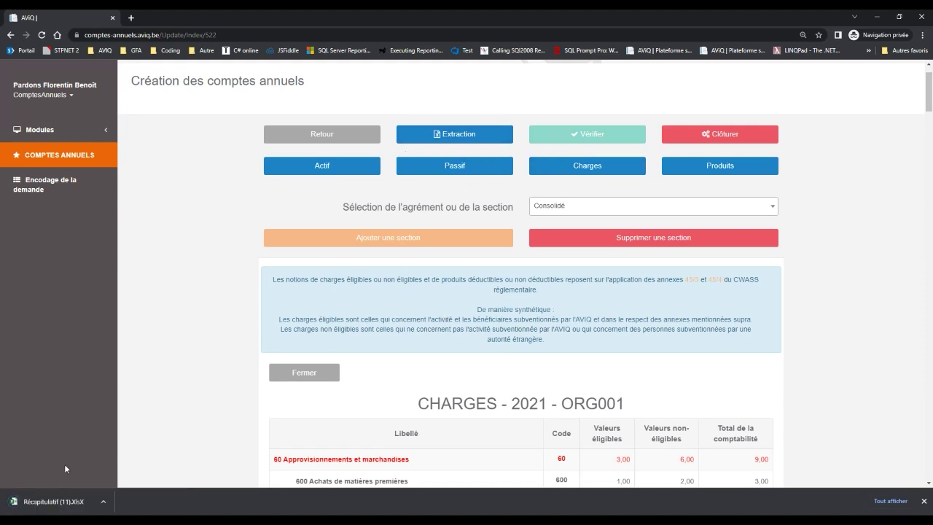
{"action": "left_click", "coordinate": [43, 500]}
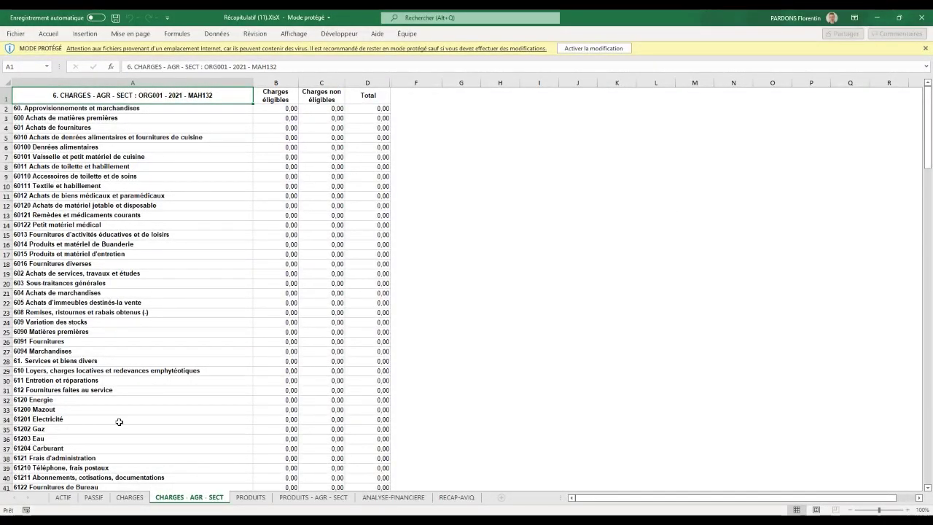
Browse the ACTIF, PASSIF, CHARGES and CHARGES - AGR - SECT sheets in turn.
{"action": "left_click", "coordinate": [67, 497]}
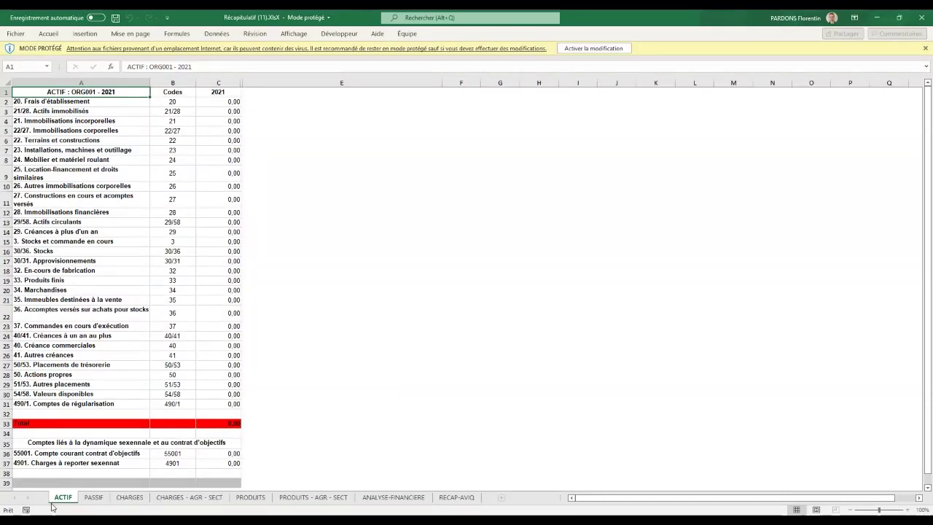
{"action": "left_click", "coordinate": [92, 498]}
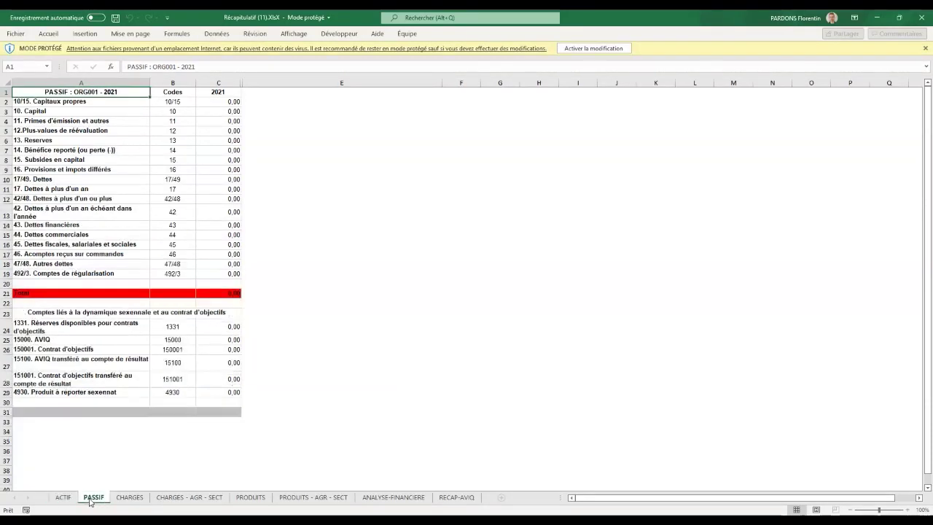
{"action": "left_click", "coordinate": [131, 497]}
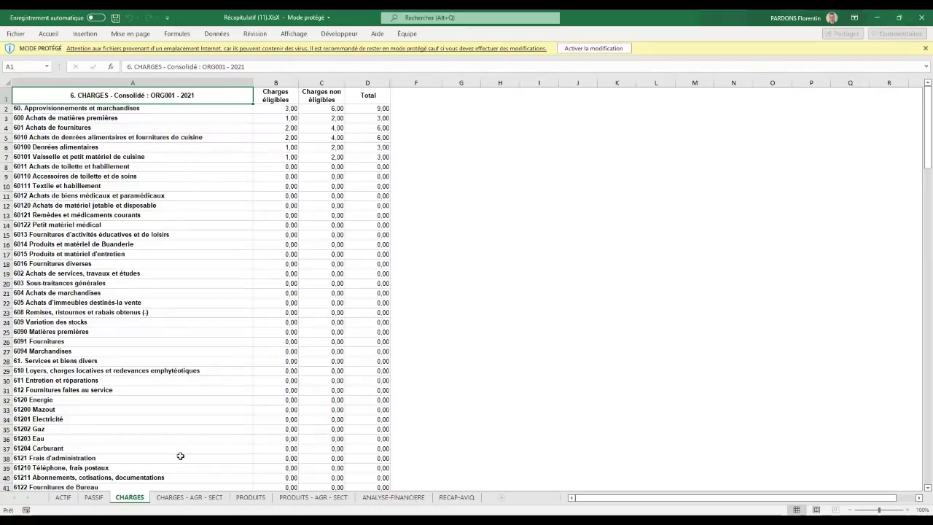
{"action": "left_click", "coordinate": [179, 501]}
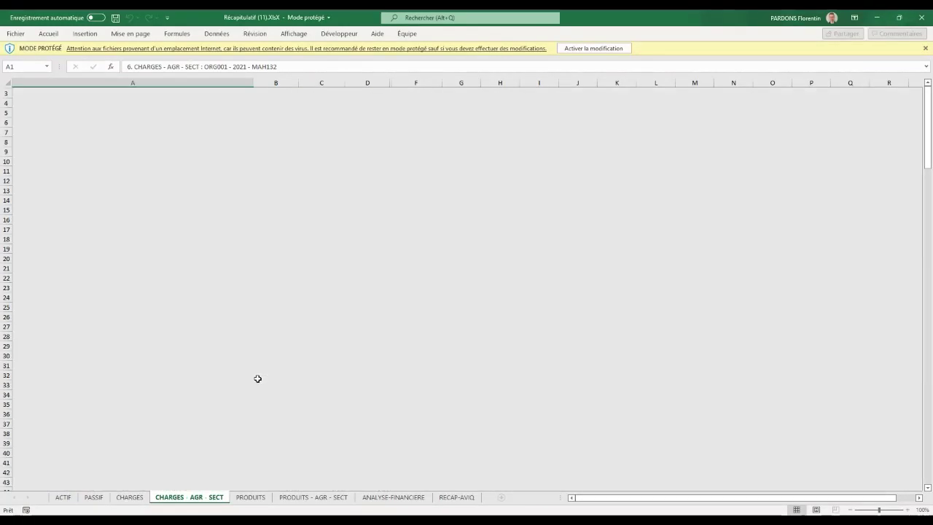
Scroll through the CHARGES - AGR - SECT sheet, then go back to the consolidated CHARGES sheet.
{"action": "scroll", "coordinate": [257, 378], "scroll_direction": "down", "scroll_amount": 3}
{"action": "scroll", "coordinate": [257, 378], "scroll_direction": "up", "scroll_amount": 4}
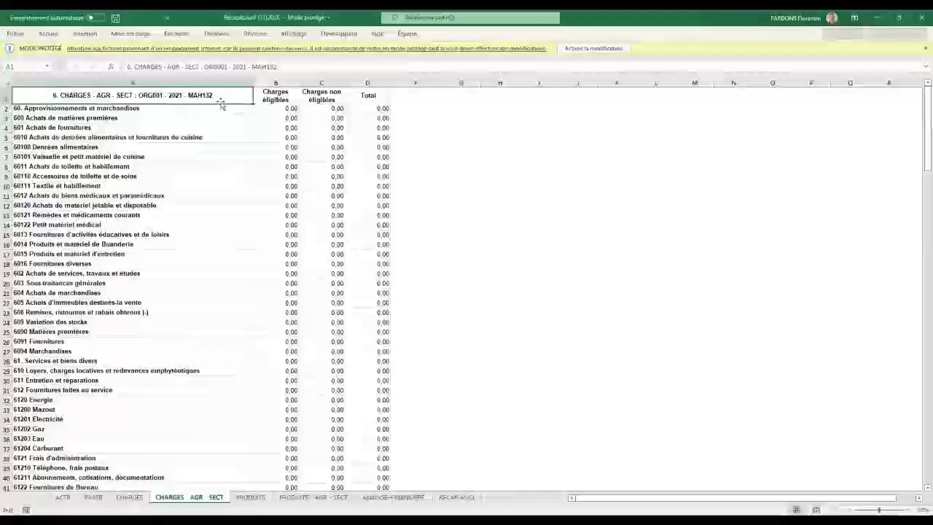
{"action": "scroll", "coordinate": [185, 272], "scroll_direction": "down", "scroll_amount": 2}
{"action": "scroll", "coordinate": [185, 272], "scroll_direction": "down", "scroll_amount": 20}
{"action": "scroll", "coordinate": [185, 272], "scroll_direction": "down", "scroll_amount": 11}
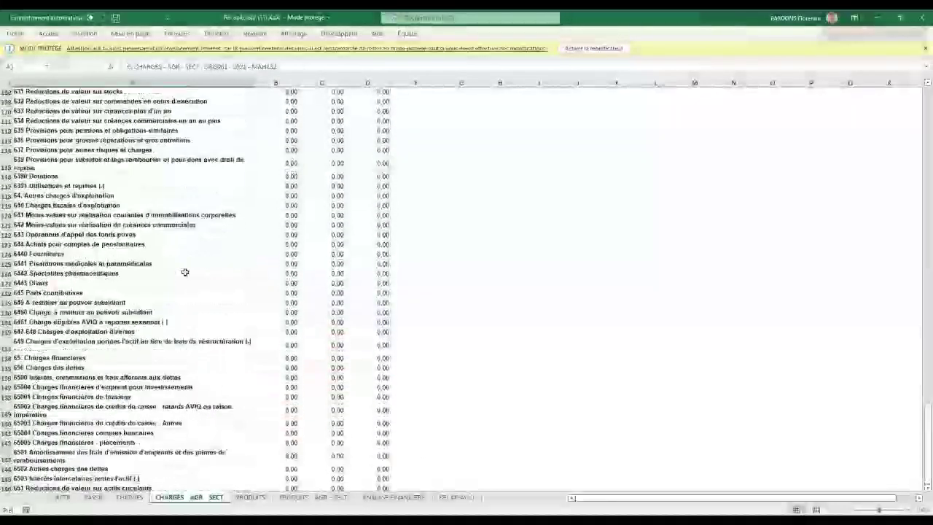
{"action": "key", "text": "ctrl+Page_Up"}
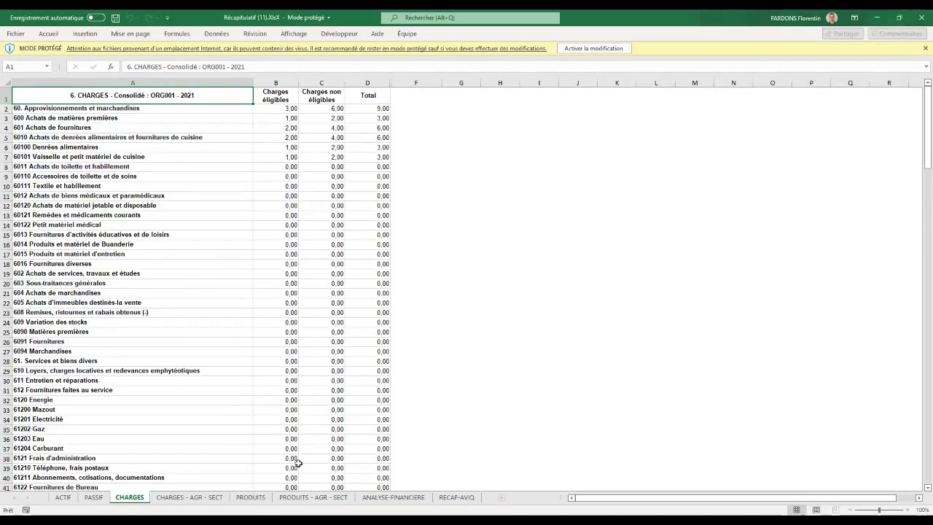
View the PRODUITS, ANALYSE FINANCIERE and RECAP-AVIQ sheets one after another.
{"action": "left_click", "coordinate": [245, 499]}
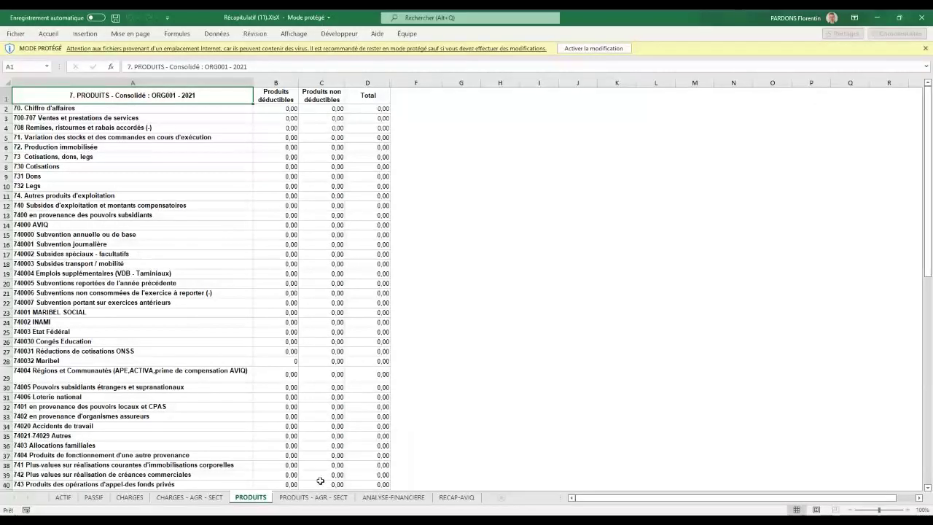
{"action": "left_click", "coordinate": [389, 498]}
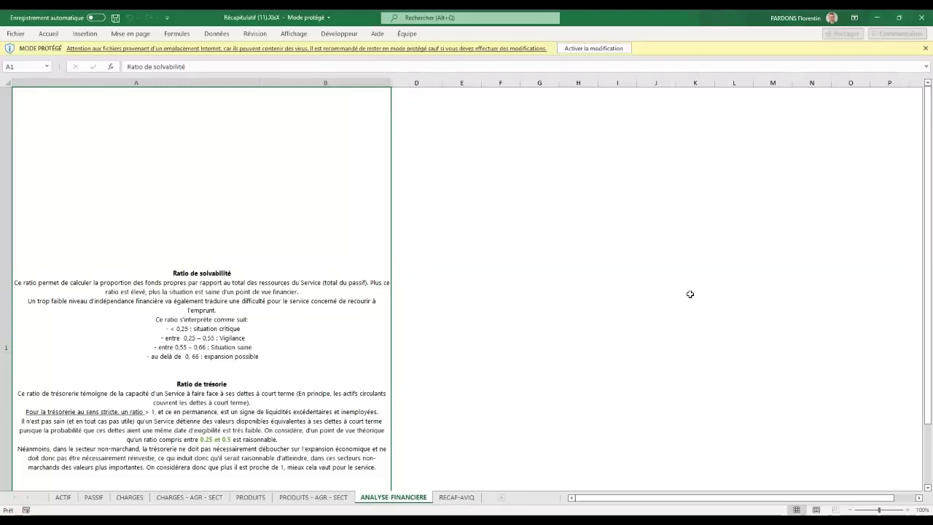
{"action": "left_click_drag", "start_coordinate": [930, 125], "coordinate": [926, 156]}
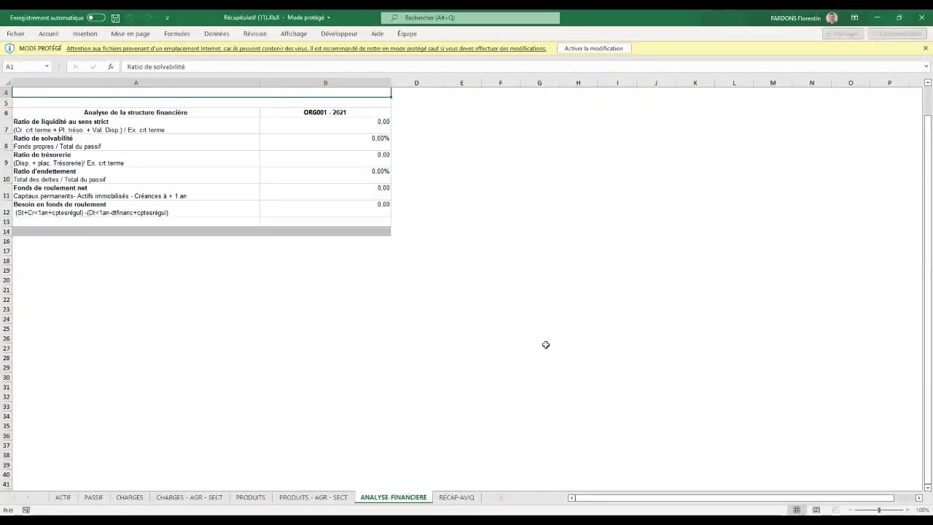
{"action": "left_click", "coordinate": [457, 498]}
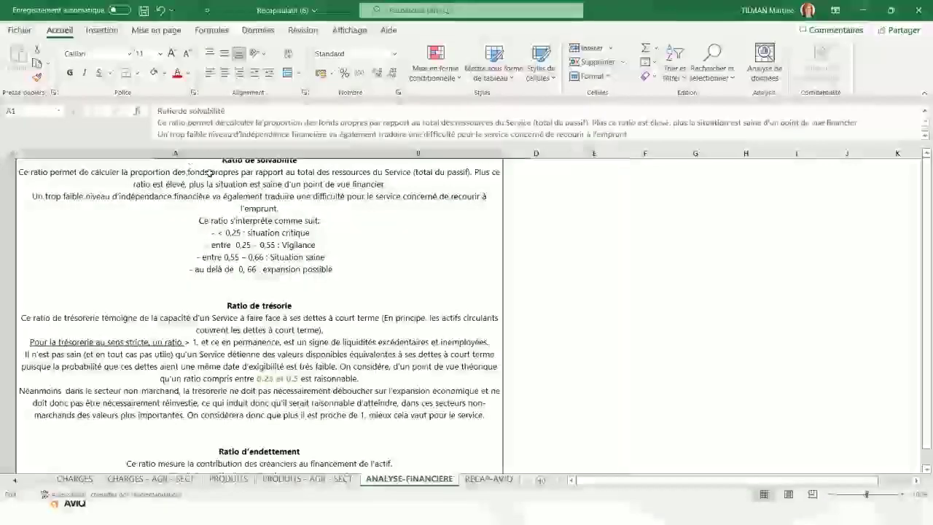
Read the solvency and cash-ratio explanations on ANALYSE-FINANCIERE, then switch to RECAP-AVIQ.
{"action": "left_click", "coordinate": [189, 122]}
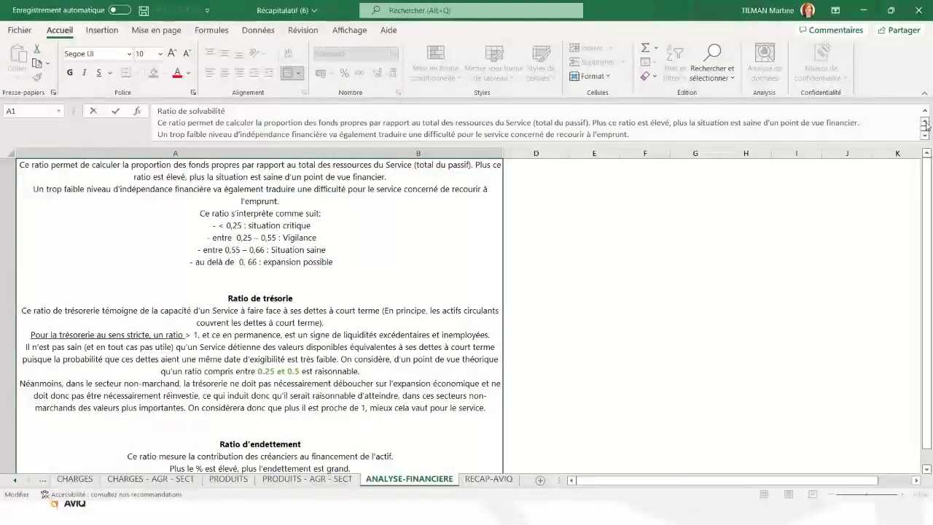
{"action": "key", "text": "Up"}
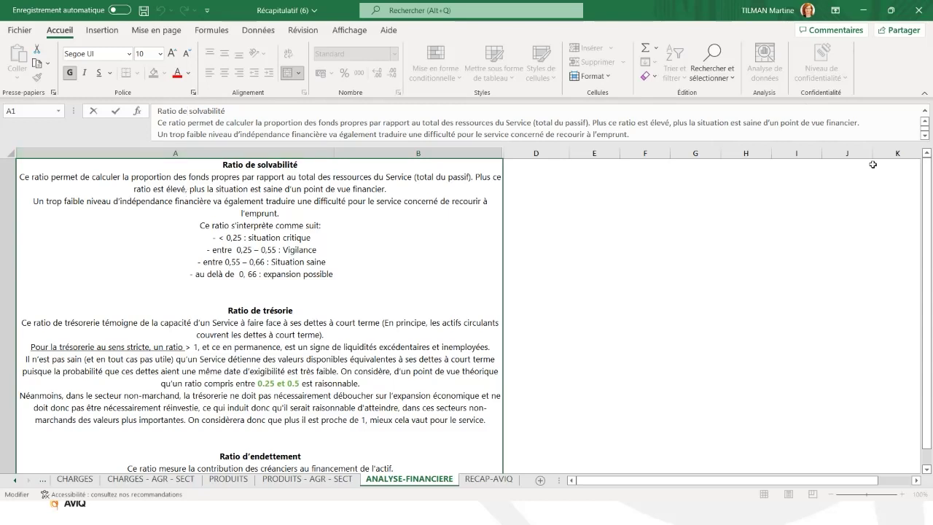
{"action": "left_click_drag", "start_coordinate": [929, 180], "coordinate": [930, 189]}
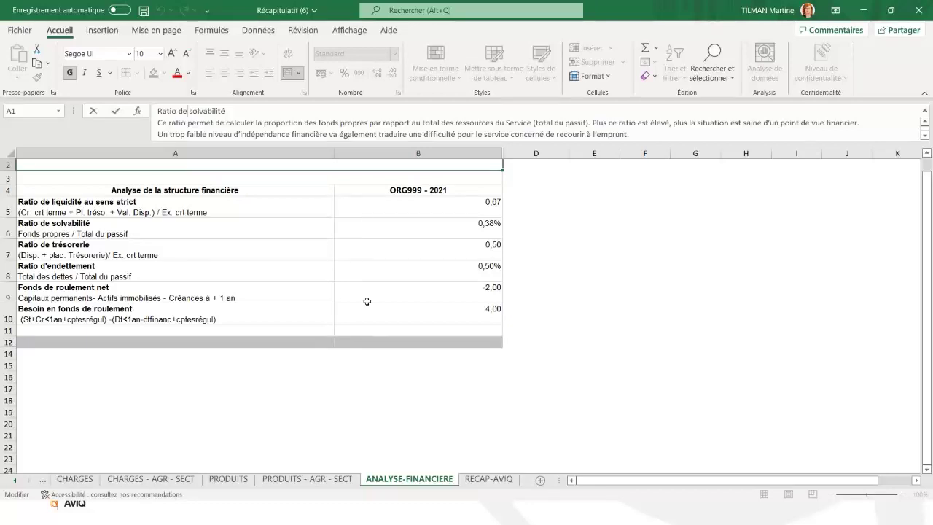
{"action": "left_click_drag", "start_coordinate": [929, 229], "coordinate": [928, 211]}
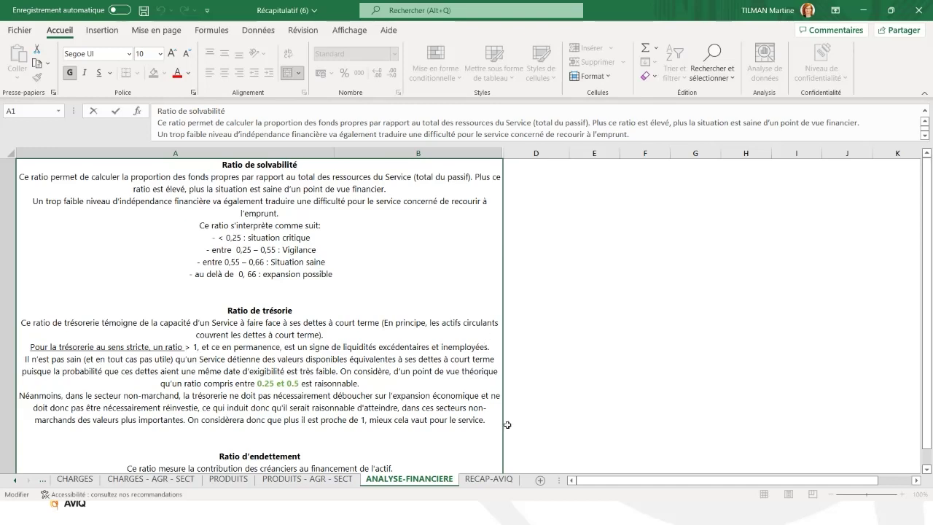
{"action": "left_click", "coordinate": [486, 479]}
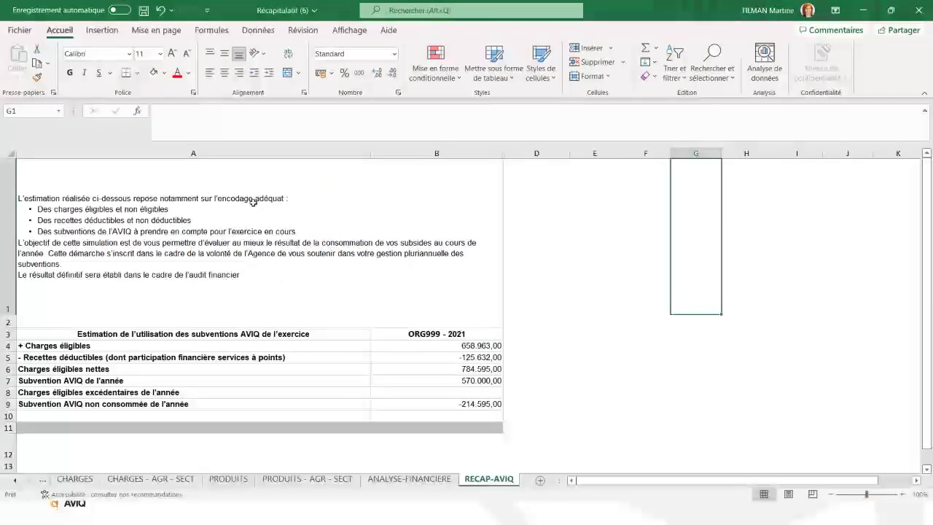
{"action": "left_click", "coordinate": [167, 234]}
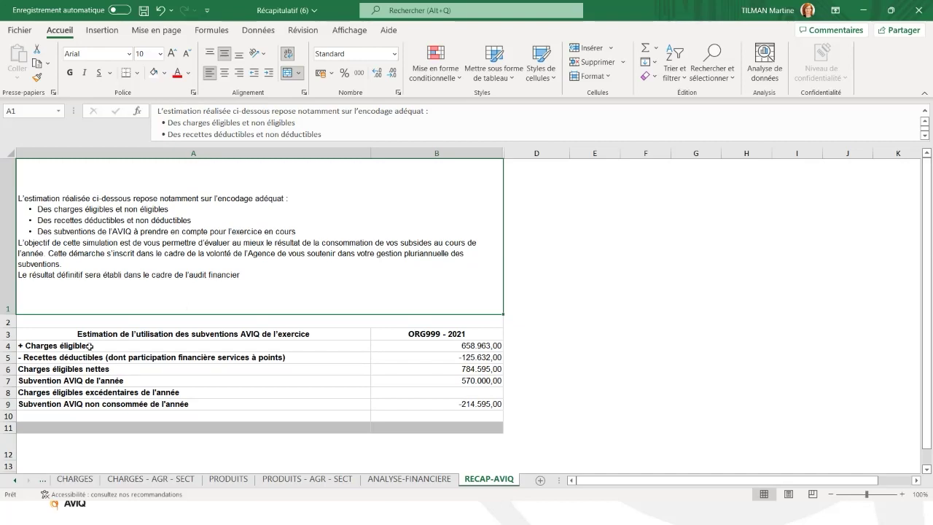
{"action": "left_click", "coordinate": [450, 344]}
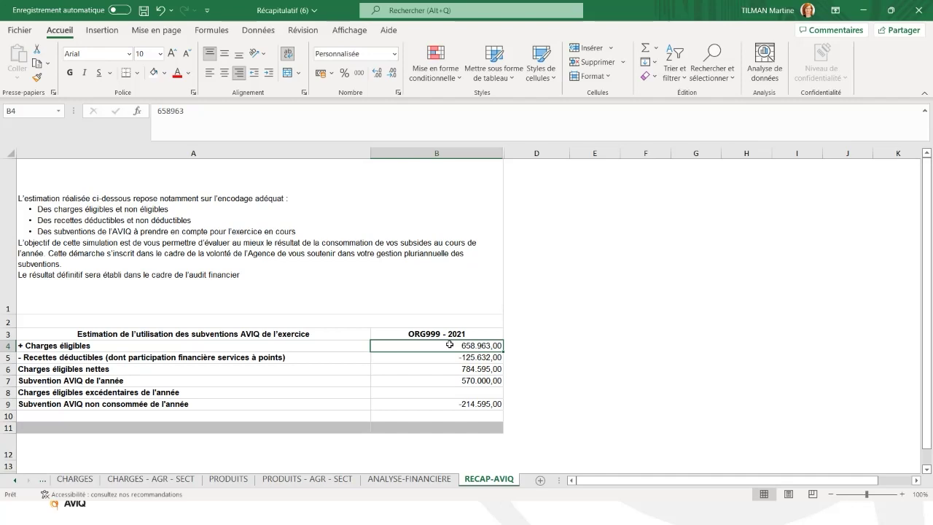
{"action": "left_click", "coordinate": [446, 356]}
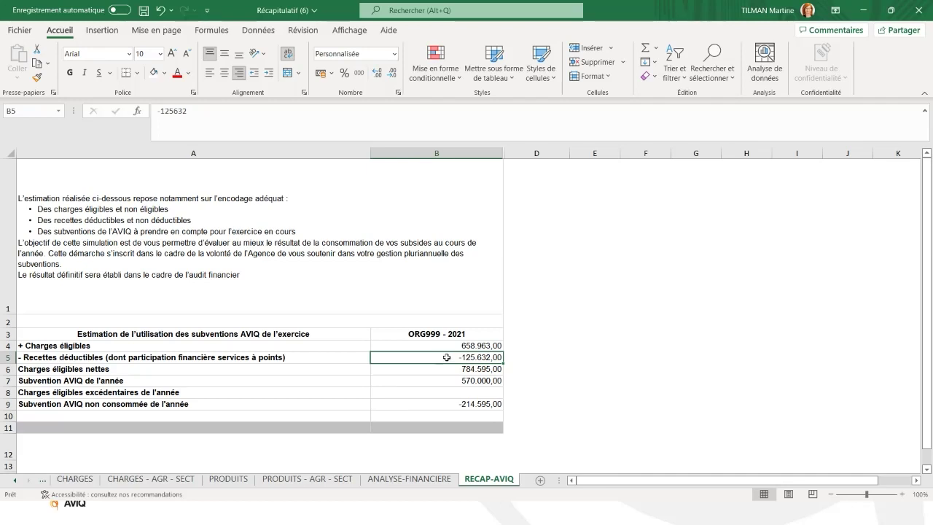
{"action": "left_click", "coordinate": [445, 369]}
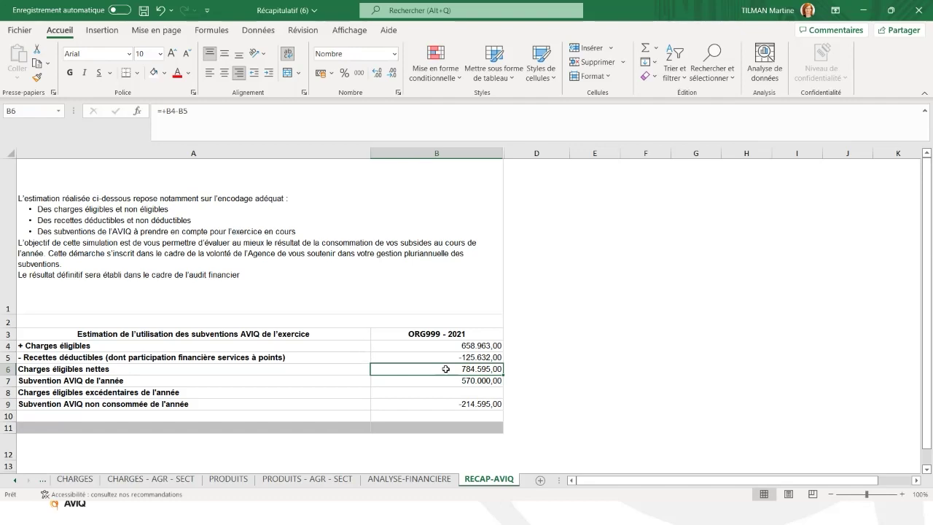
{"action": "left_click", "coordinate": [442, 380]}
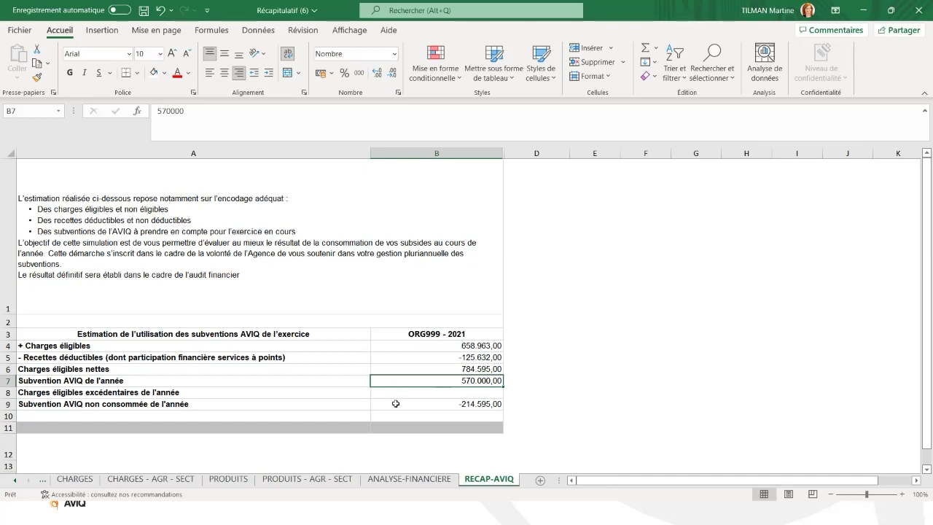
{"action": "left_click", "coordinate": [395, 403]}
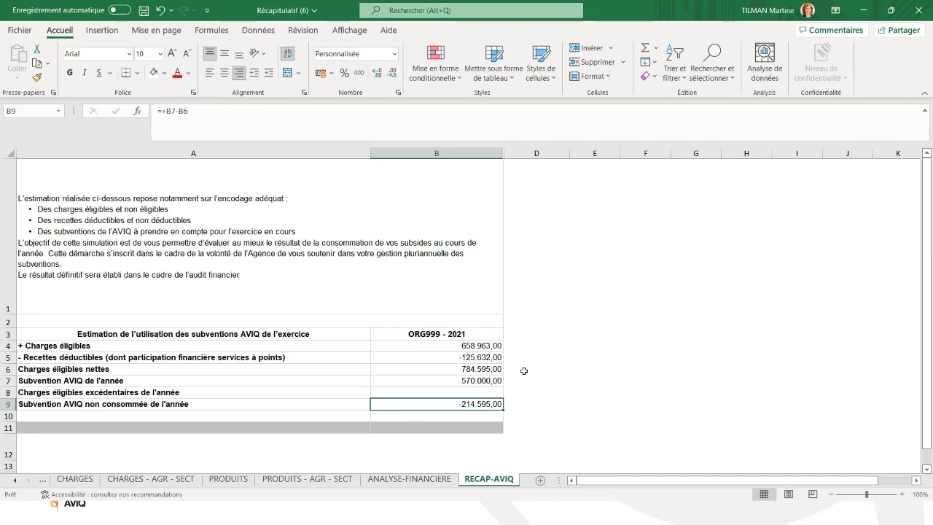
{"action": "left_click", "coordinate": [577, 354]}
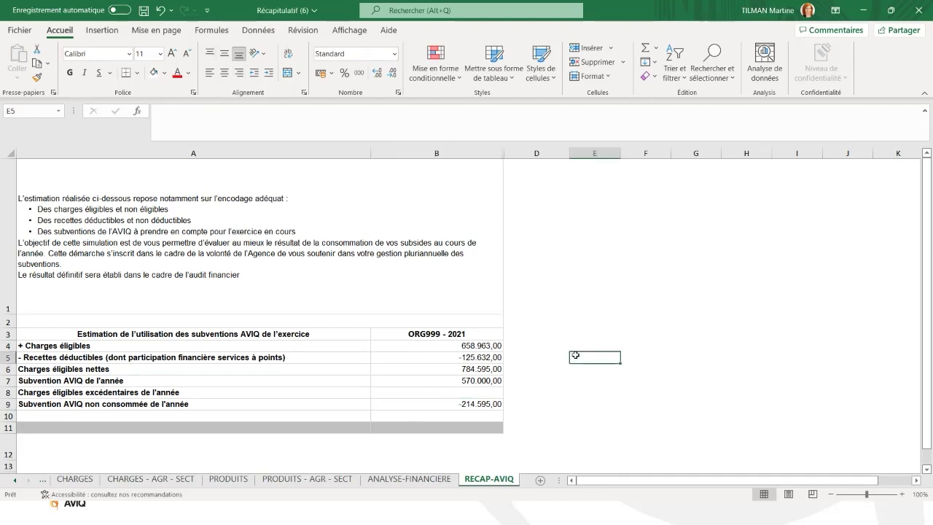
{"action": "left_click", "coordinate": [410, 405]}
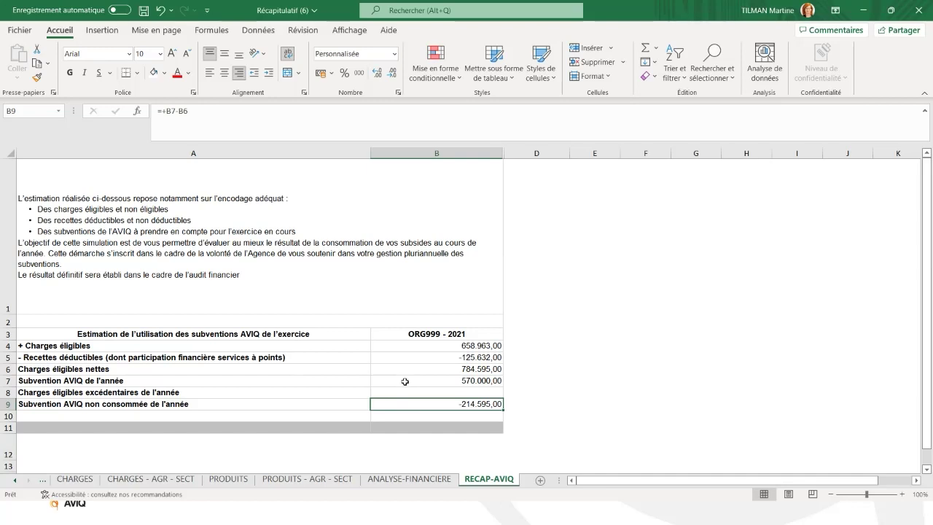
{"action": "left_click", "coordinate": [406, 381]}
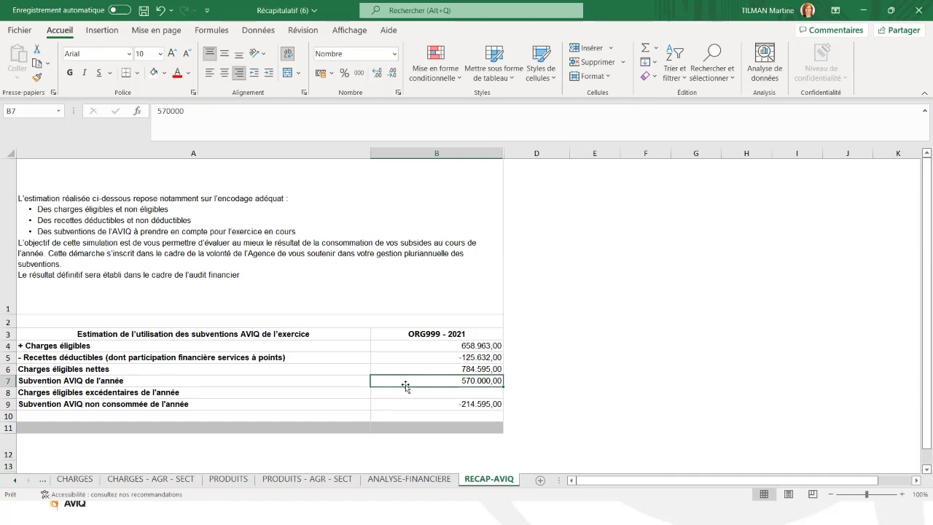
{"action": "left_click", "coordinate": [512, 322]}
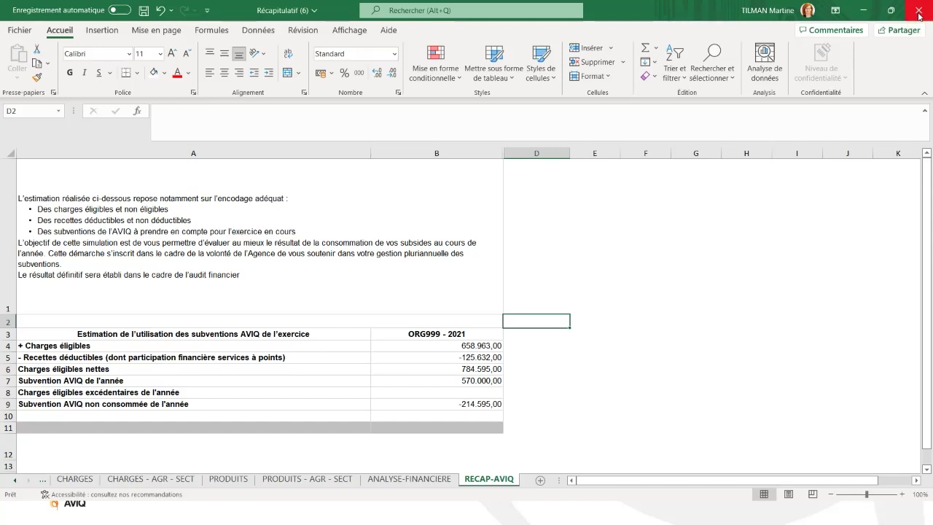
Close the Récapitulatif workbook, discarding its changes with Ne pas enregistrer.
{"action": "left_click", "coordinate": [919, 16]}
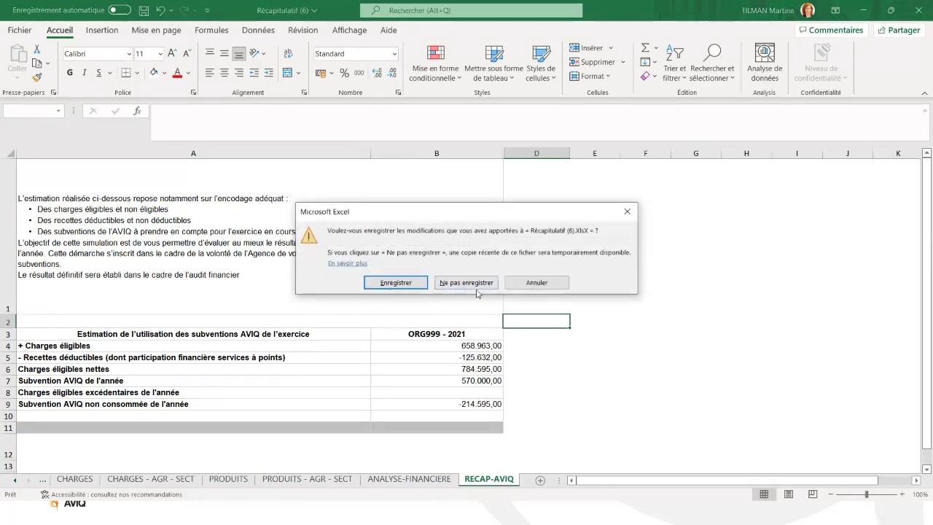
{"action": "left_click", "coordinate": [475, 284]}
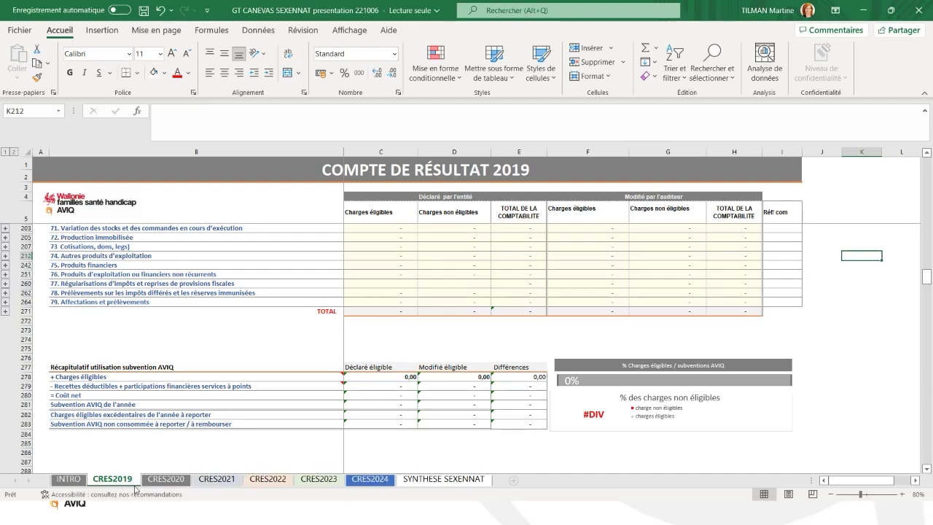
Expand the 60. Approvisionnements et marchandises group on CRES2019 into its sub-accounts.
{"action": "scroll", "coordinate": [116, 365], "scroll_direction": "up", "scroll_amount": 2}
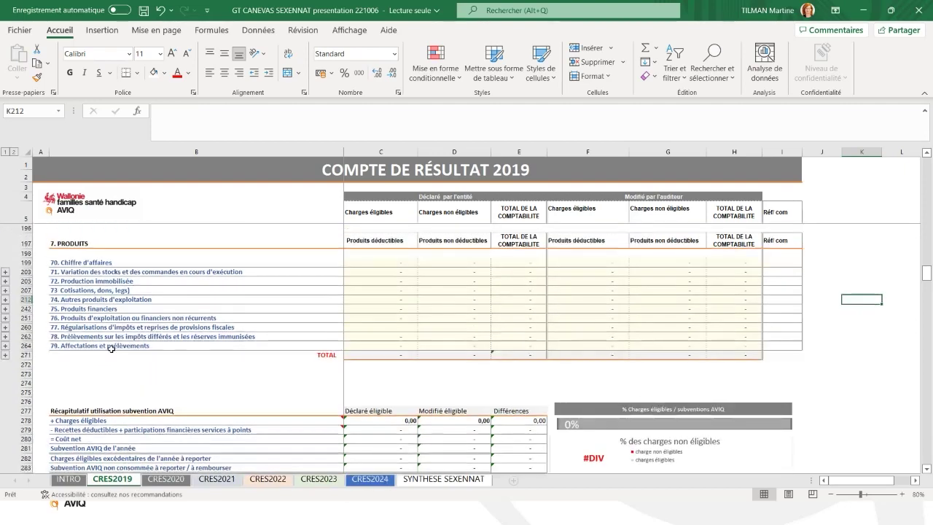
{"action": "left_click_drag", "start_coordinate": [929, 274], "coordinate": [927, 165]}
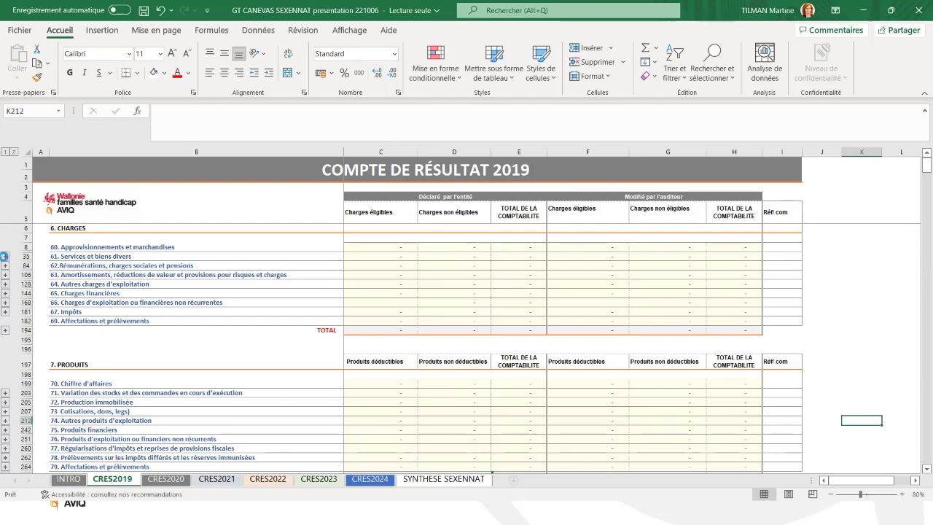
{"action": "left_click", "coordinate": [5, 257]}
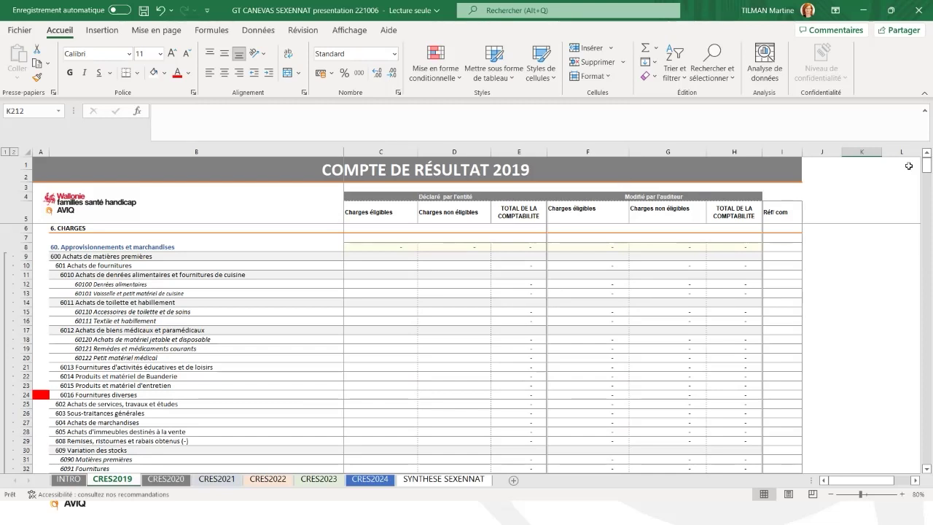
Read the notes on + Charges éligibles and the deductible revenue line in the AVIQ subsidy recap.
{"action": "left_click_drag", "start_coordinate": [927, 164], "coordinate": [899, 280]}
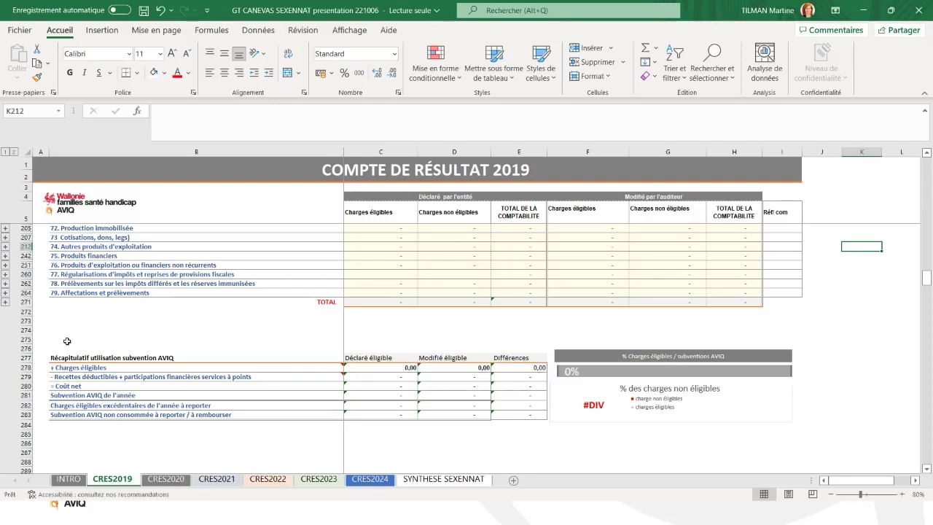
{"action": "left_click", "coordinate": [65, 367]}
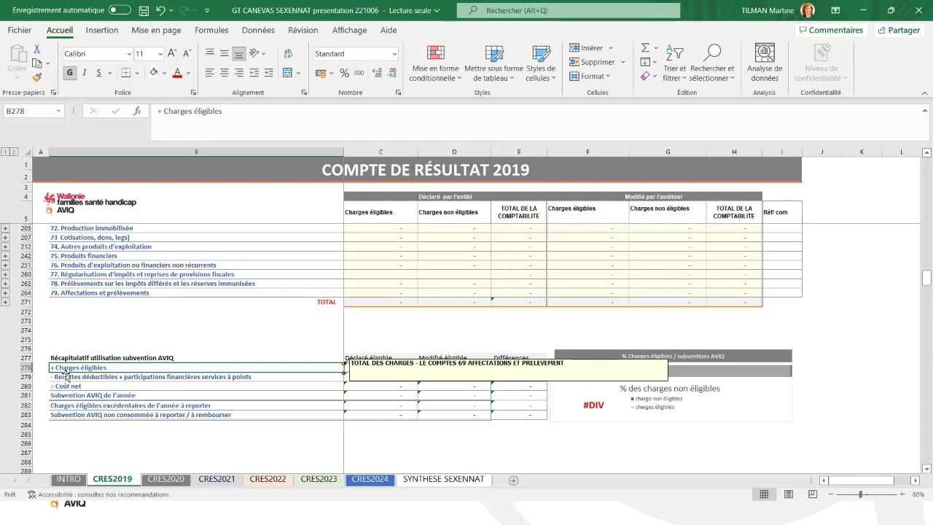
{"action": "left_click", "coordinate": [65, 375]}
{"action": "left_click", "coordinate": [90, 325]}
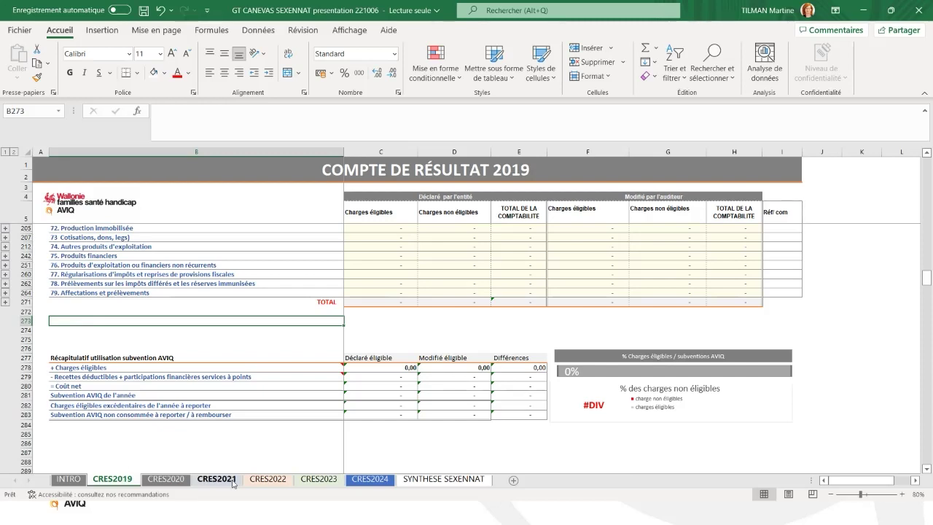
Open the SYNTHESE SEXENNAT sheet and acknowledge the logarithmic chart warning with OK.
{"action": "left_click", "coordinate": [447, 479]}
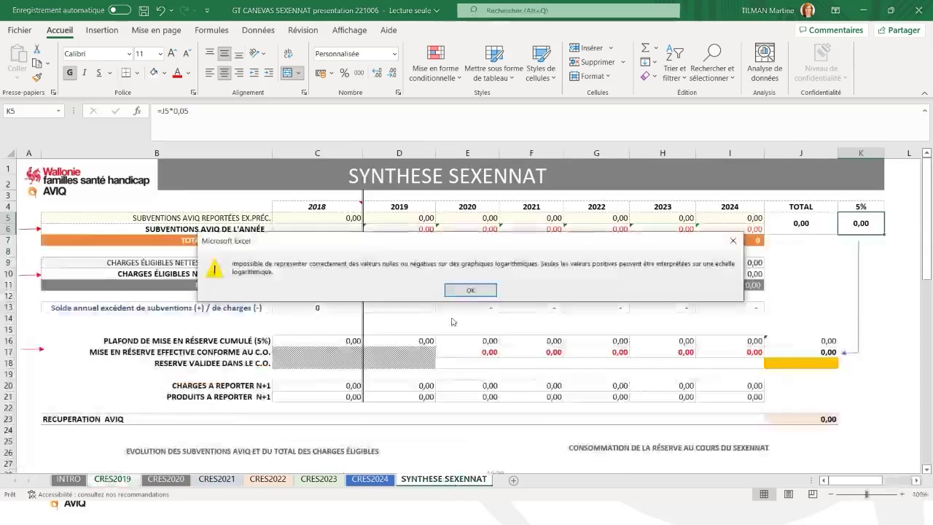
{"action": "left_click", "coordinate": [467, 294]}
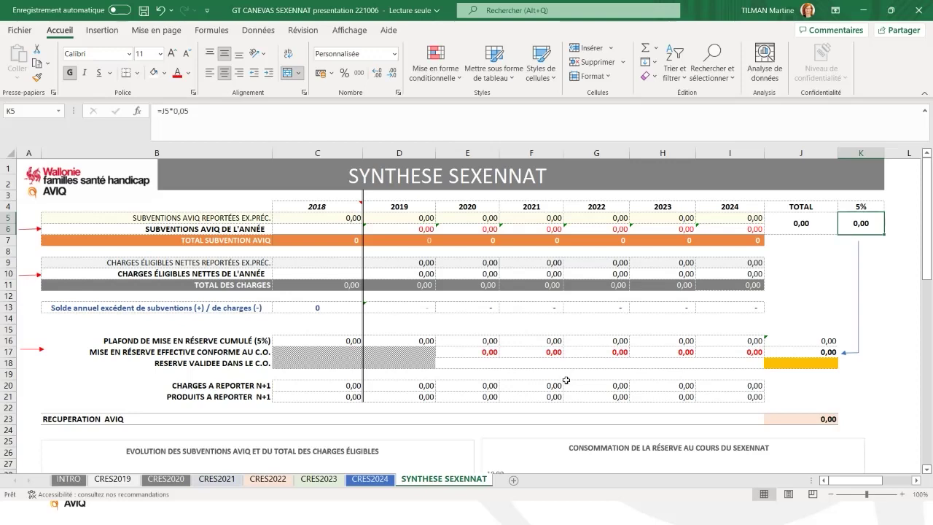
Review reserve rows B16–B18, then close GT CANEVAS SEXENNAT without saving.
{"action": "left_click", "coordinate": [102, 341]}
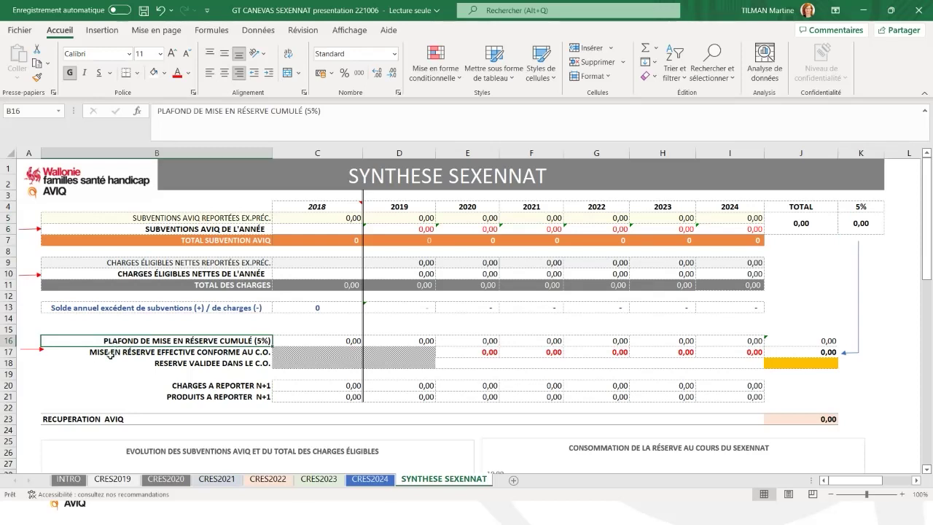
{"action": "left_click", "coordinate": [110, 354]}
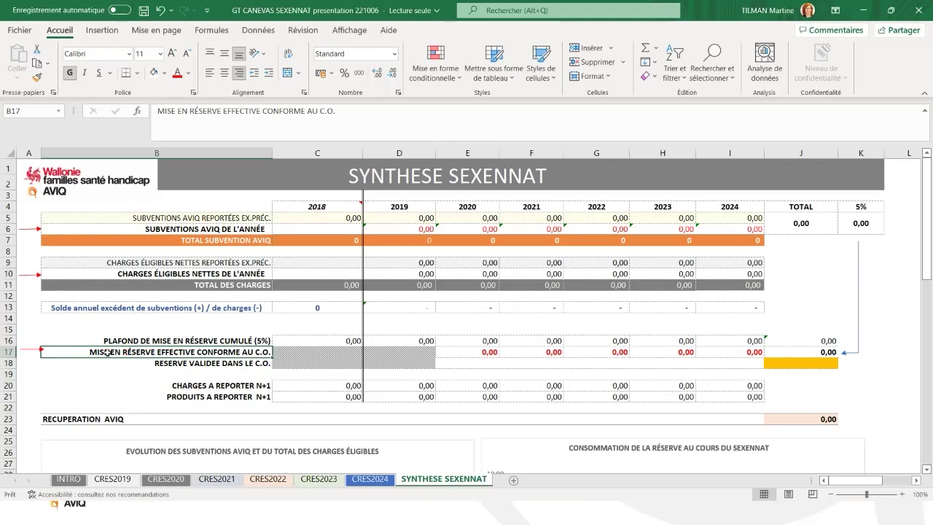
{"action": "left_click", "coordinate": [165, 365]}
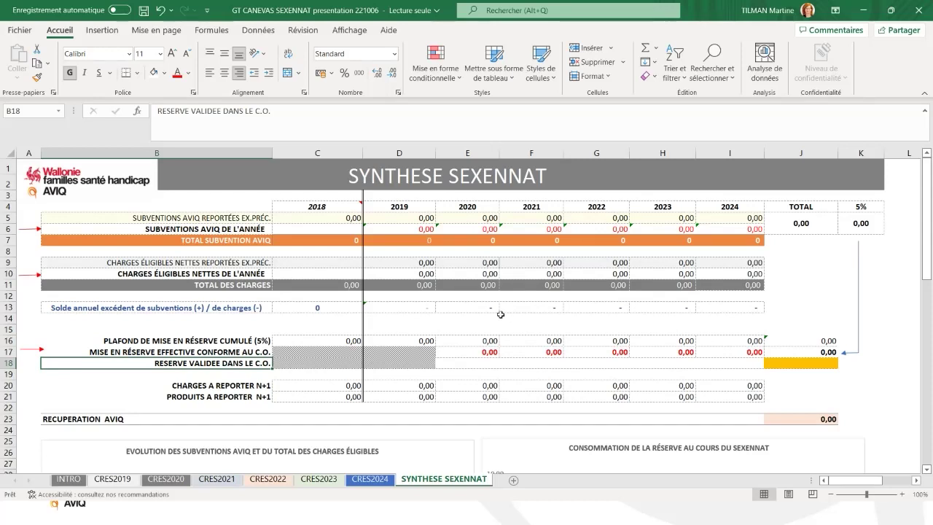
{"action": "left_click", "coordinate": [917, 10]}
{"action": "left_click", "coordinate": [479, 291]}
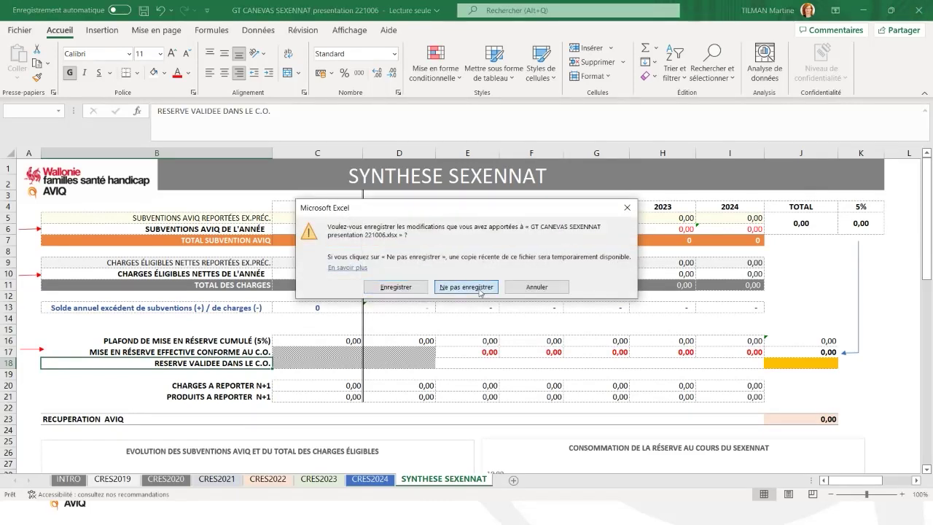